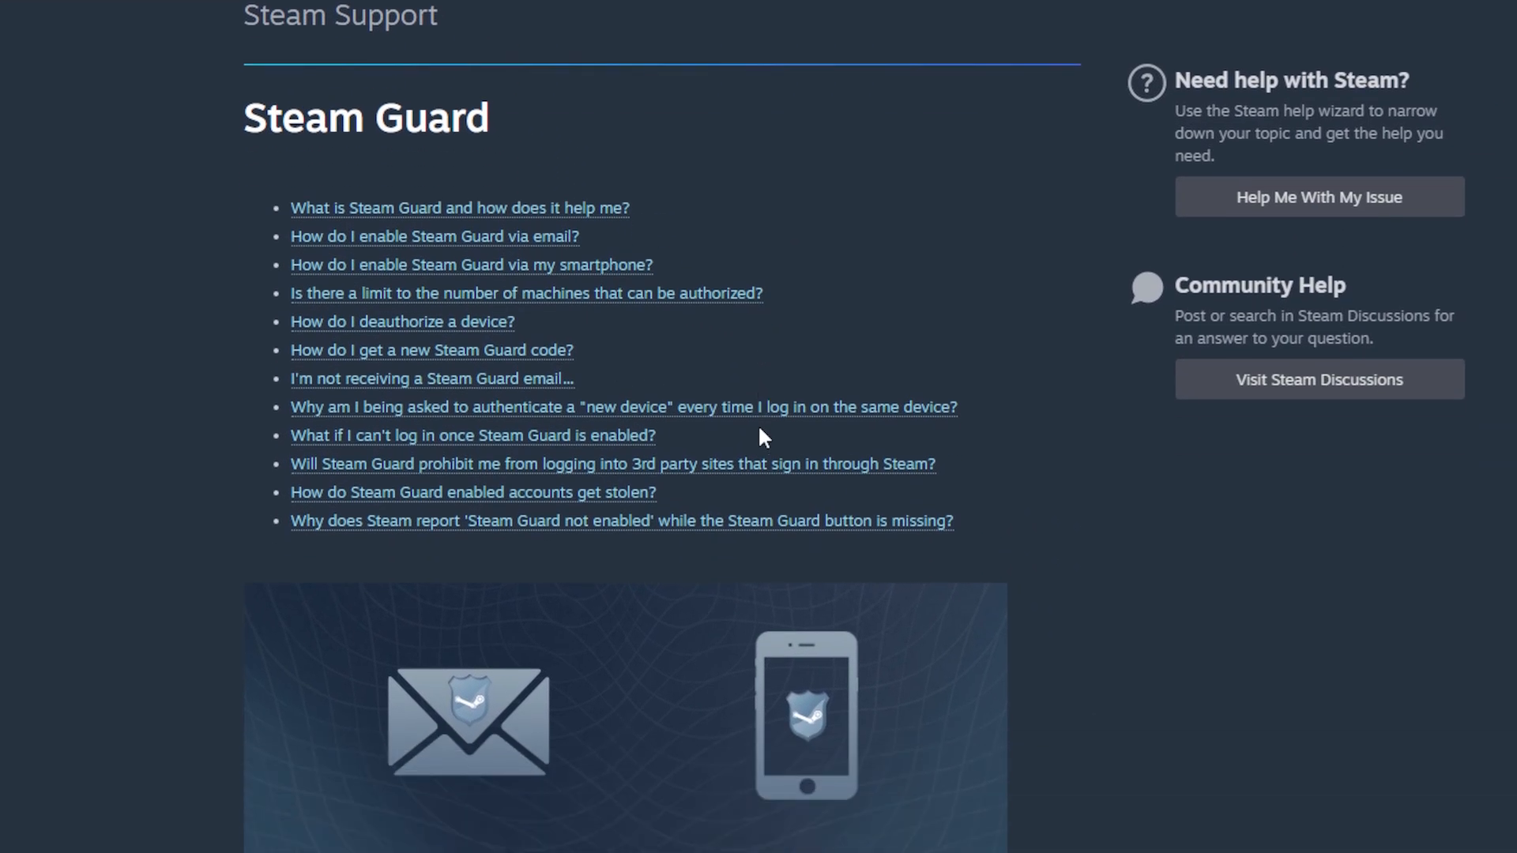
Step: Read the Steam Guard instructions for enabling it via email, and open the Steam profile's privacy settings
scroll(761, 437, "down", 10)
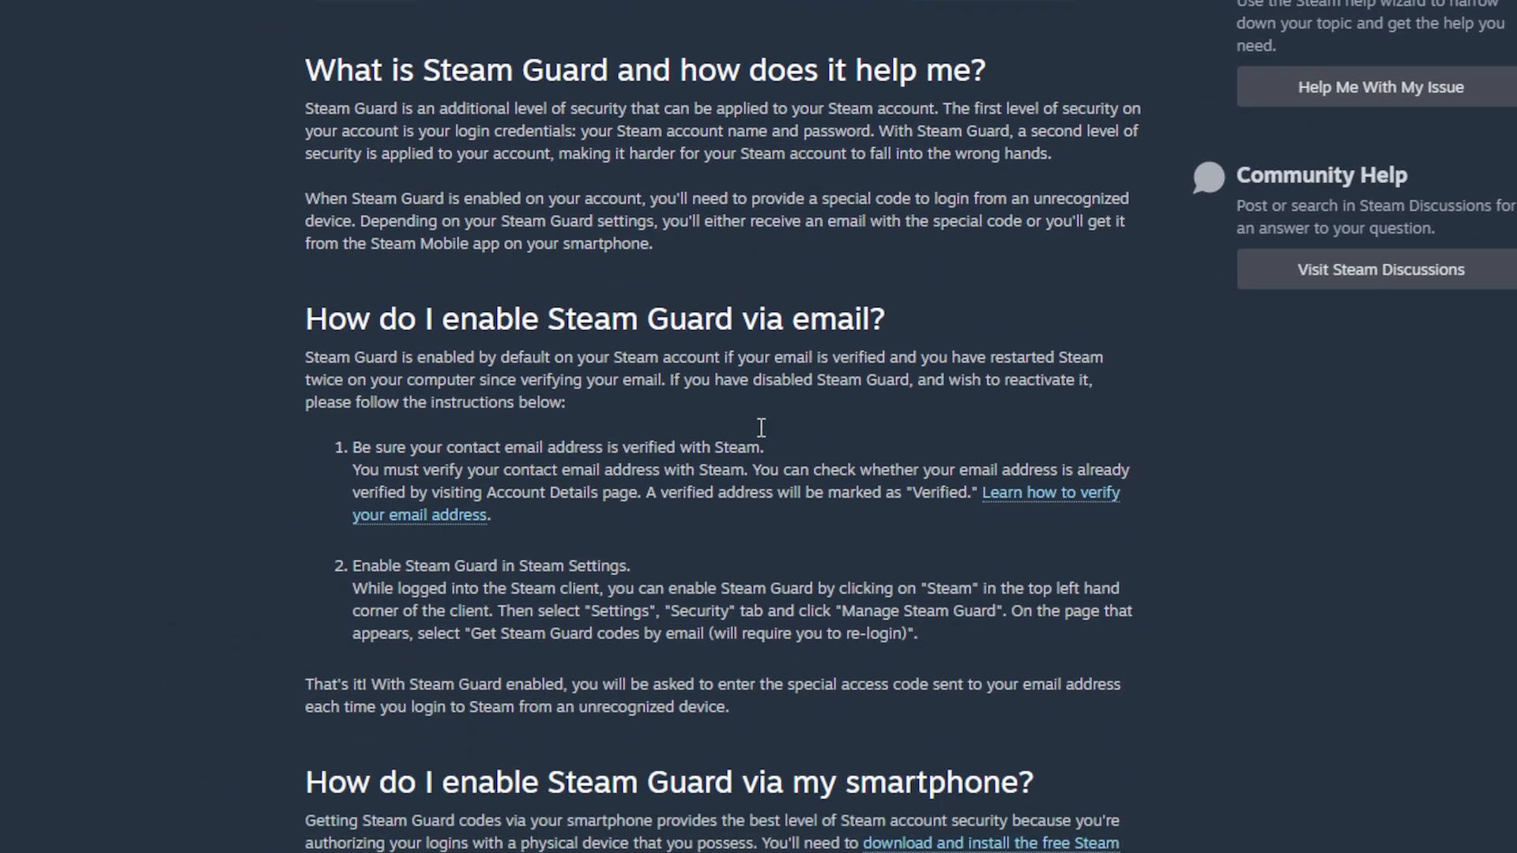
scroll(761, 427, "down", 6)
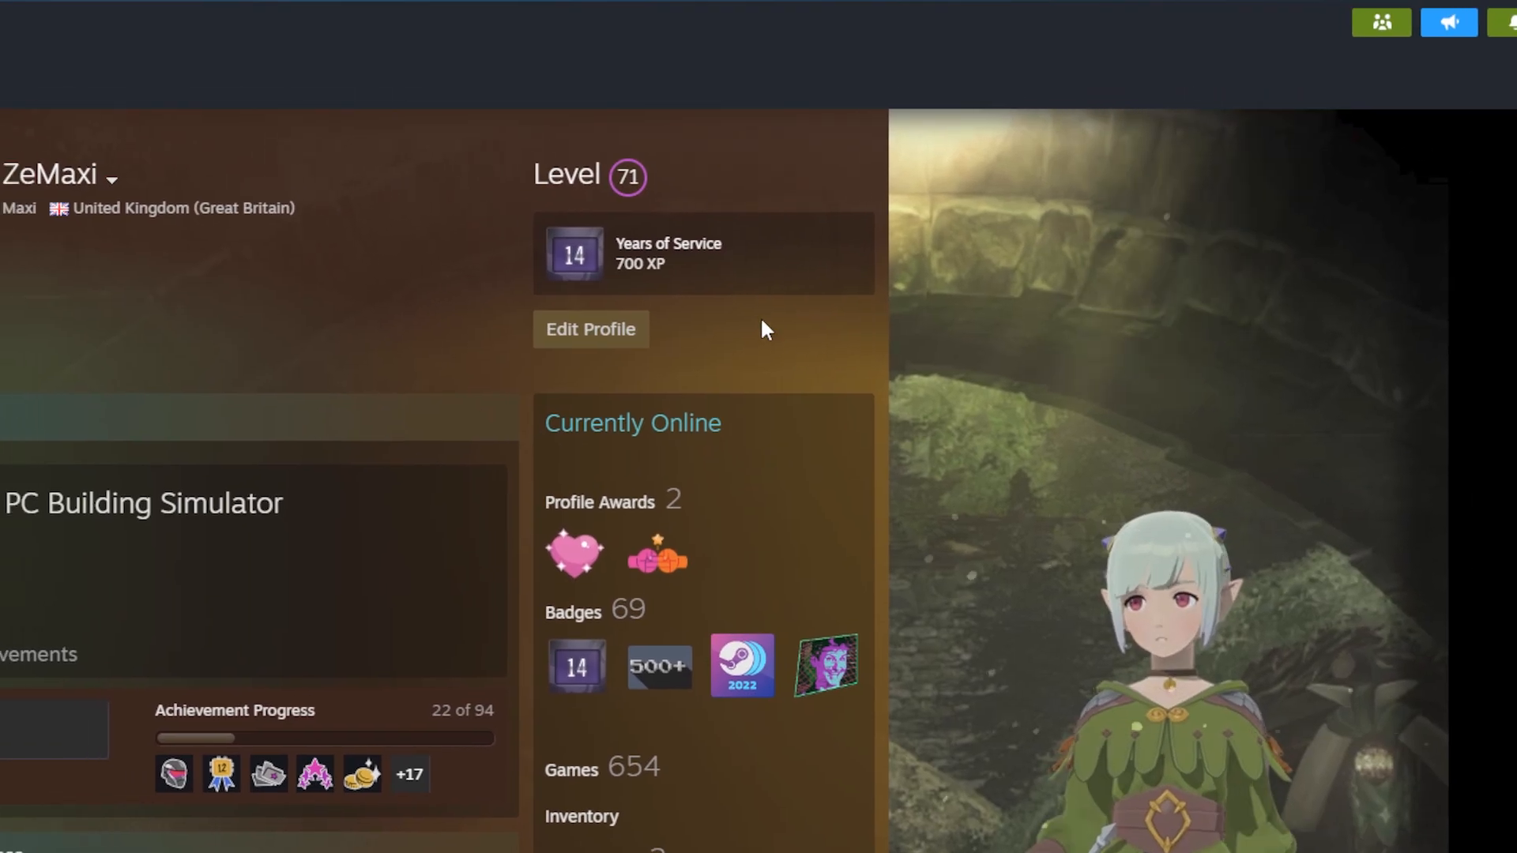
left_click(624, 329)
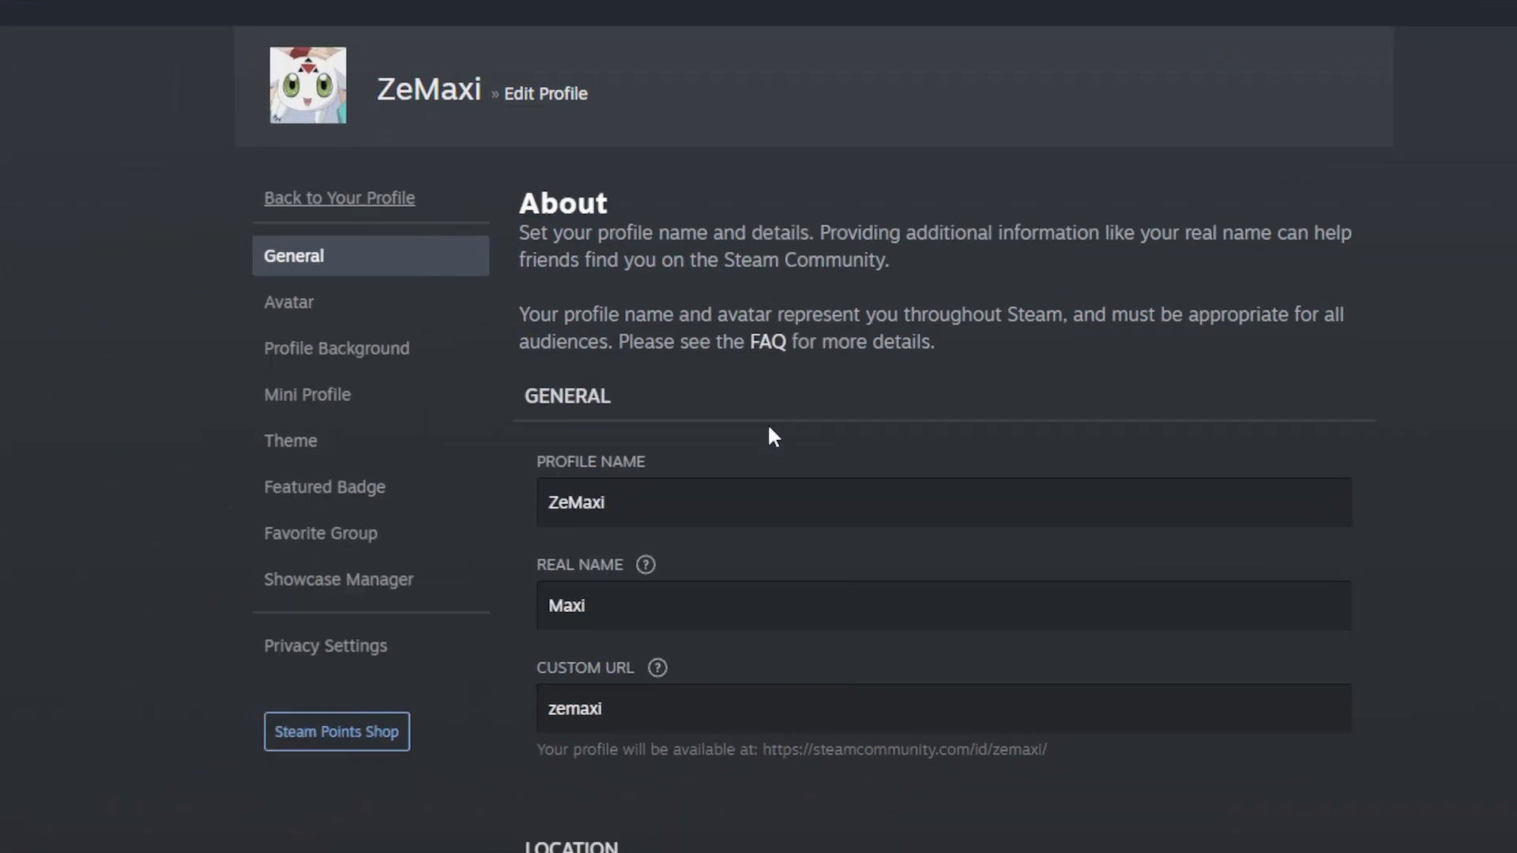
left_click(325, 651)
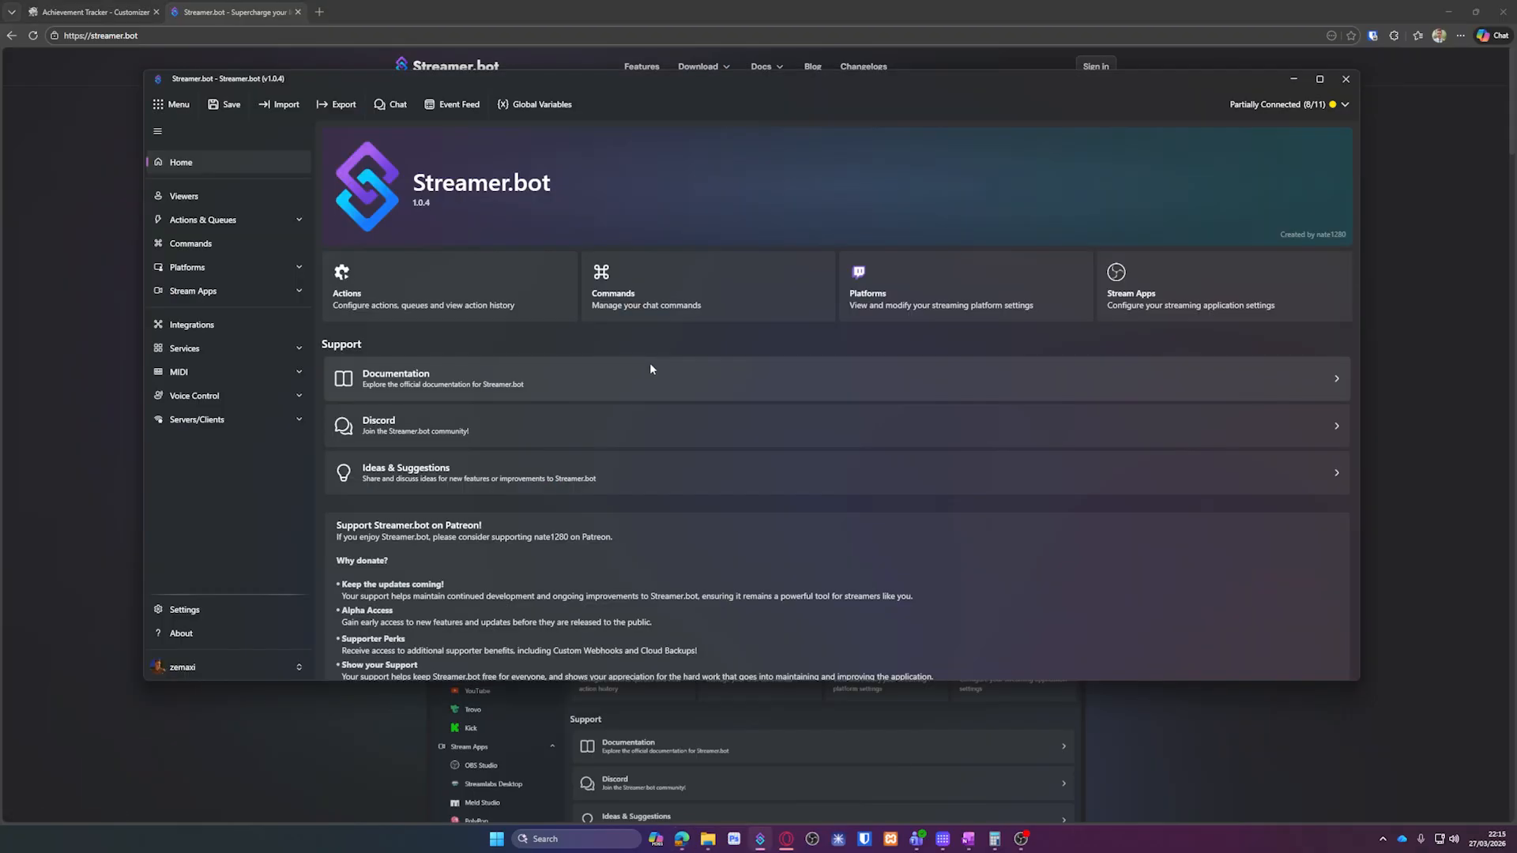
Step: Switch to Streamer.bot and view its Twitch platform page and its WebSocket Server settings
left_click(213, 271)
left_click(217, 299)
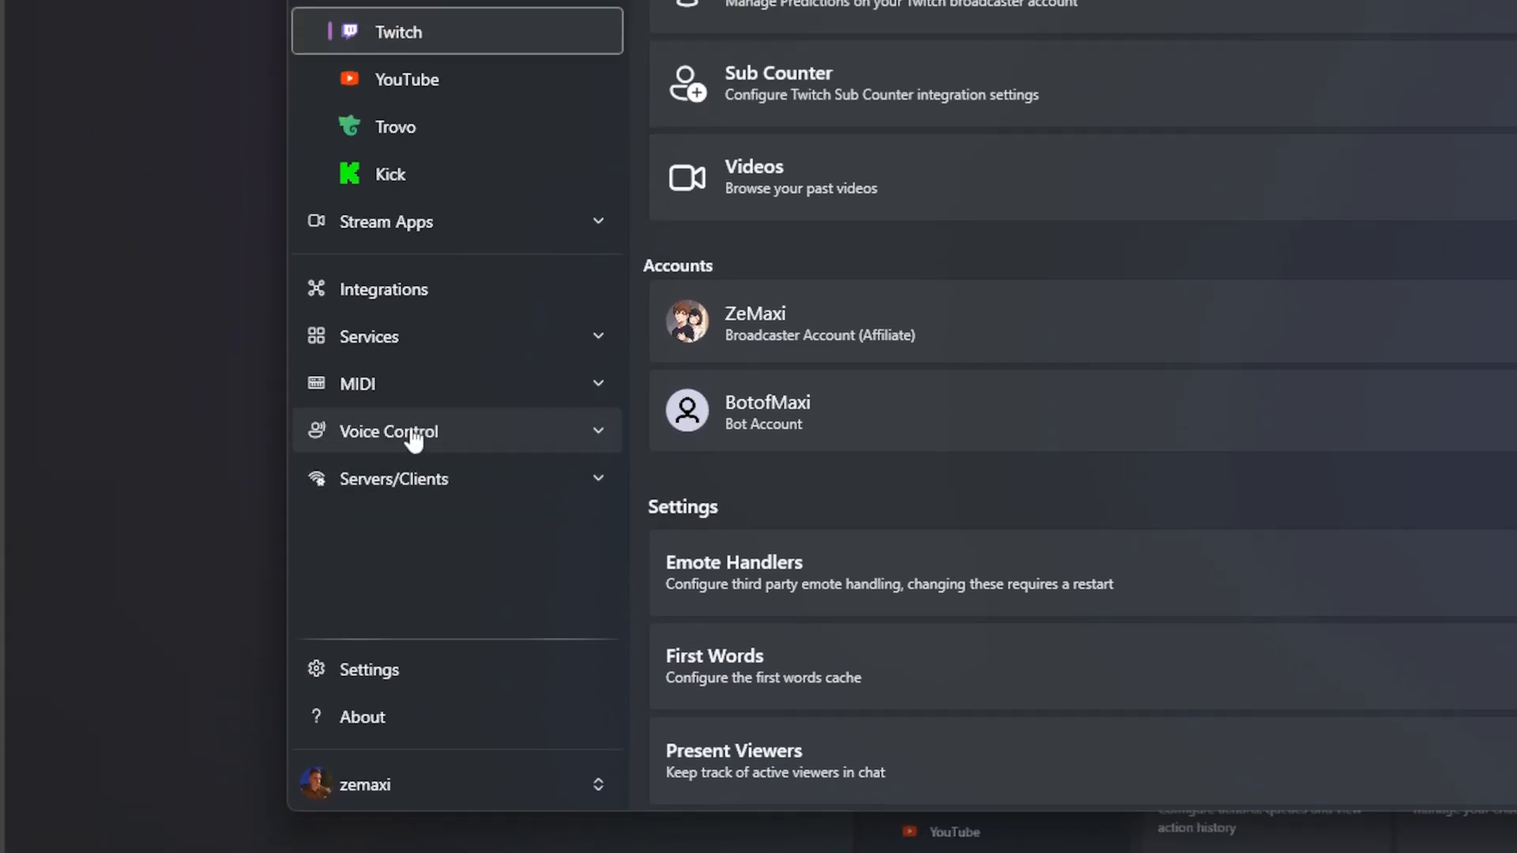
left_click(415, 494)
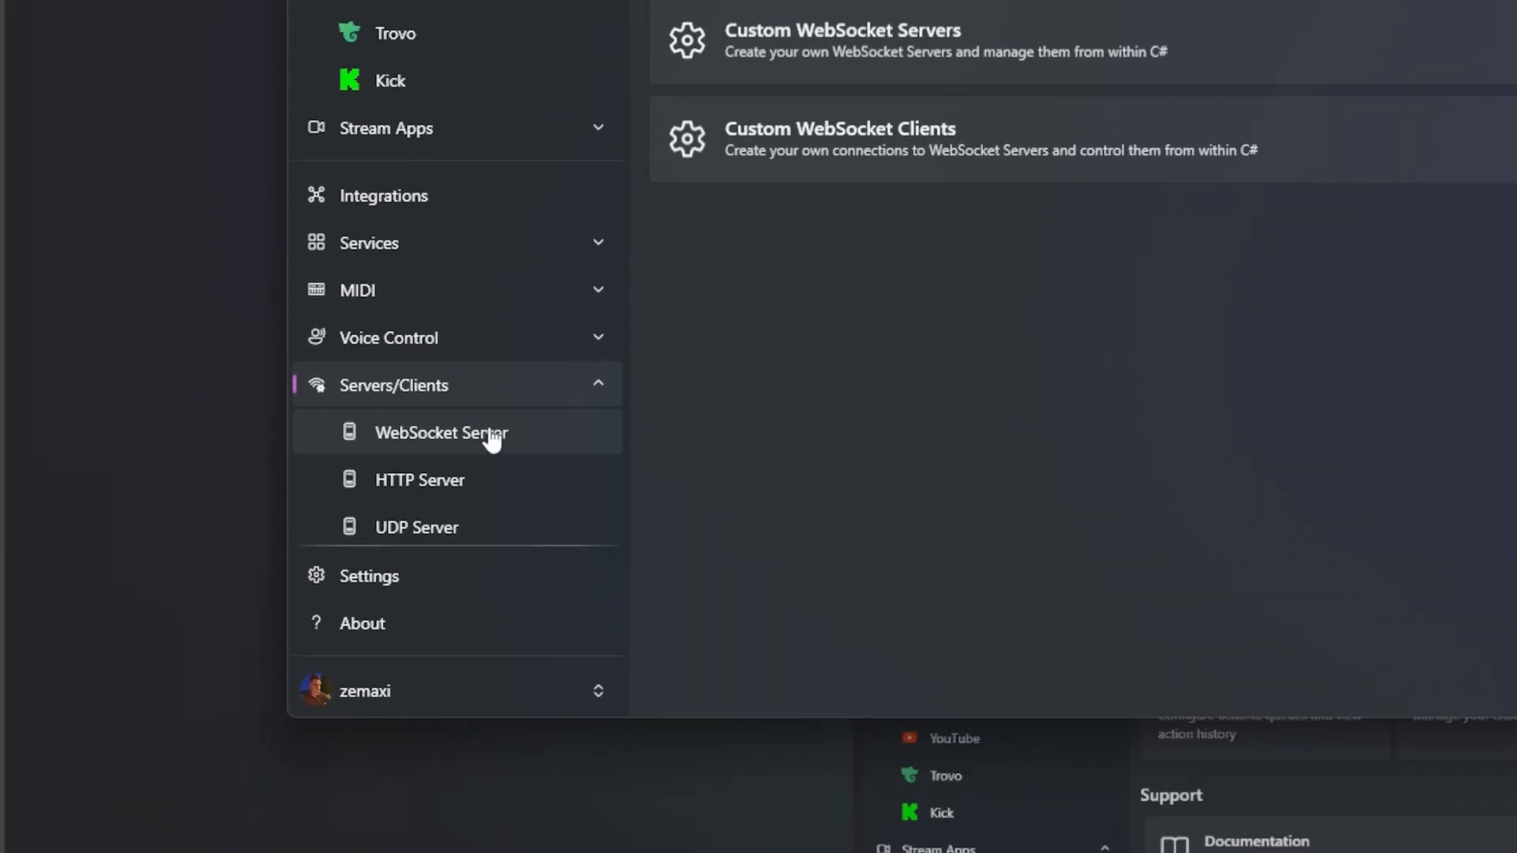
left_click(474, 549)
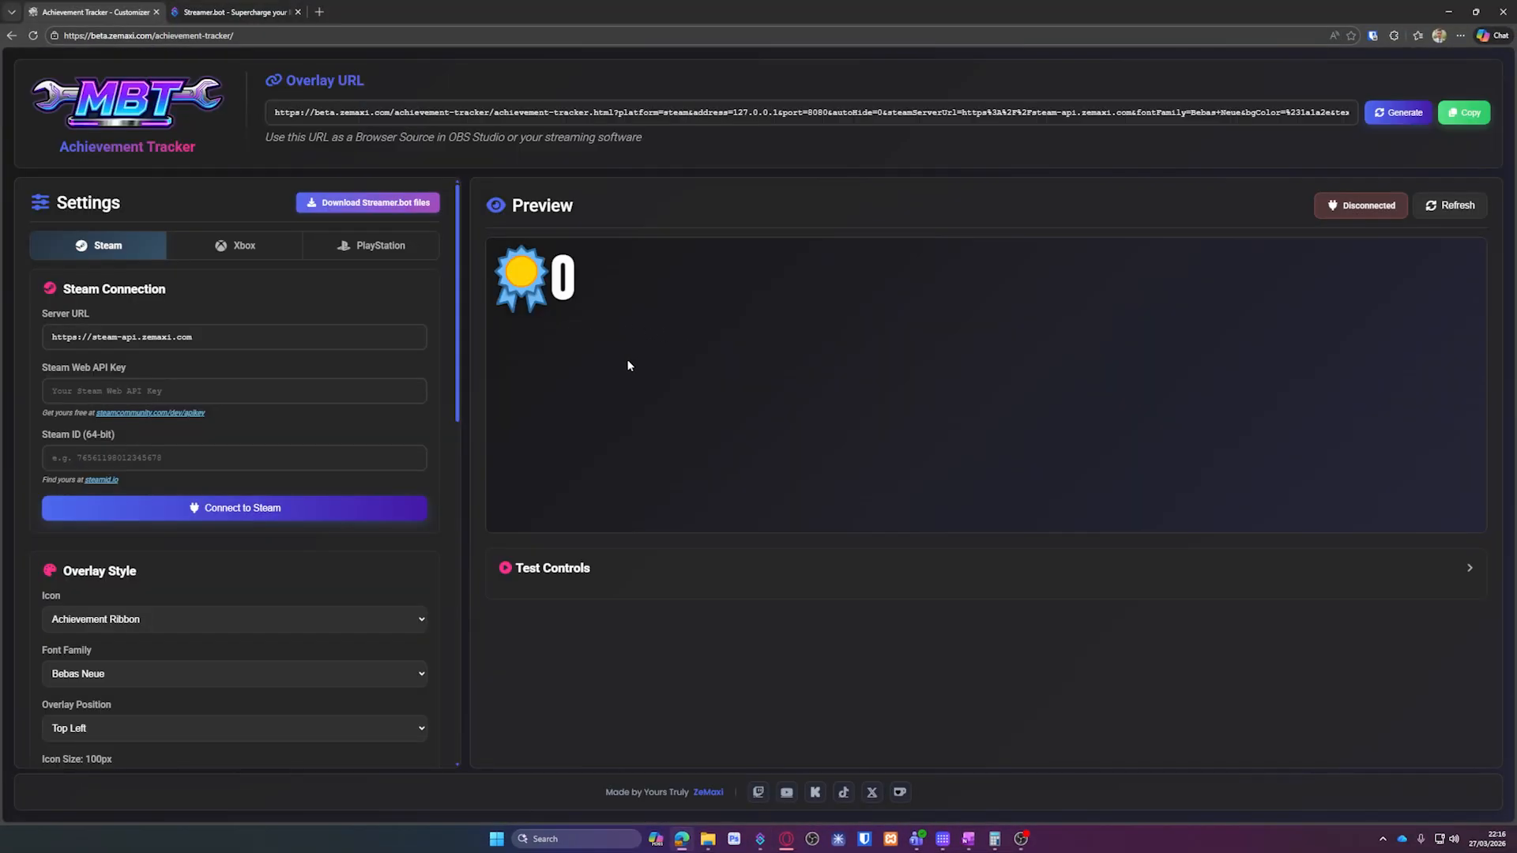
Step: Load the import string from the Achievement Tracker's Streamer.bot files into Streamer.bot's Import window and cancel the import
left_click(411, 207)
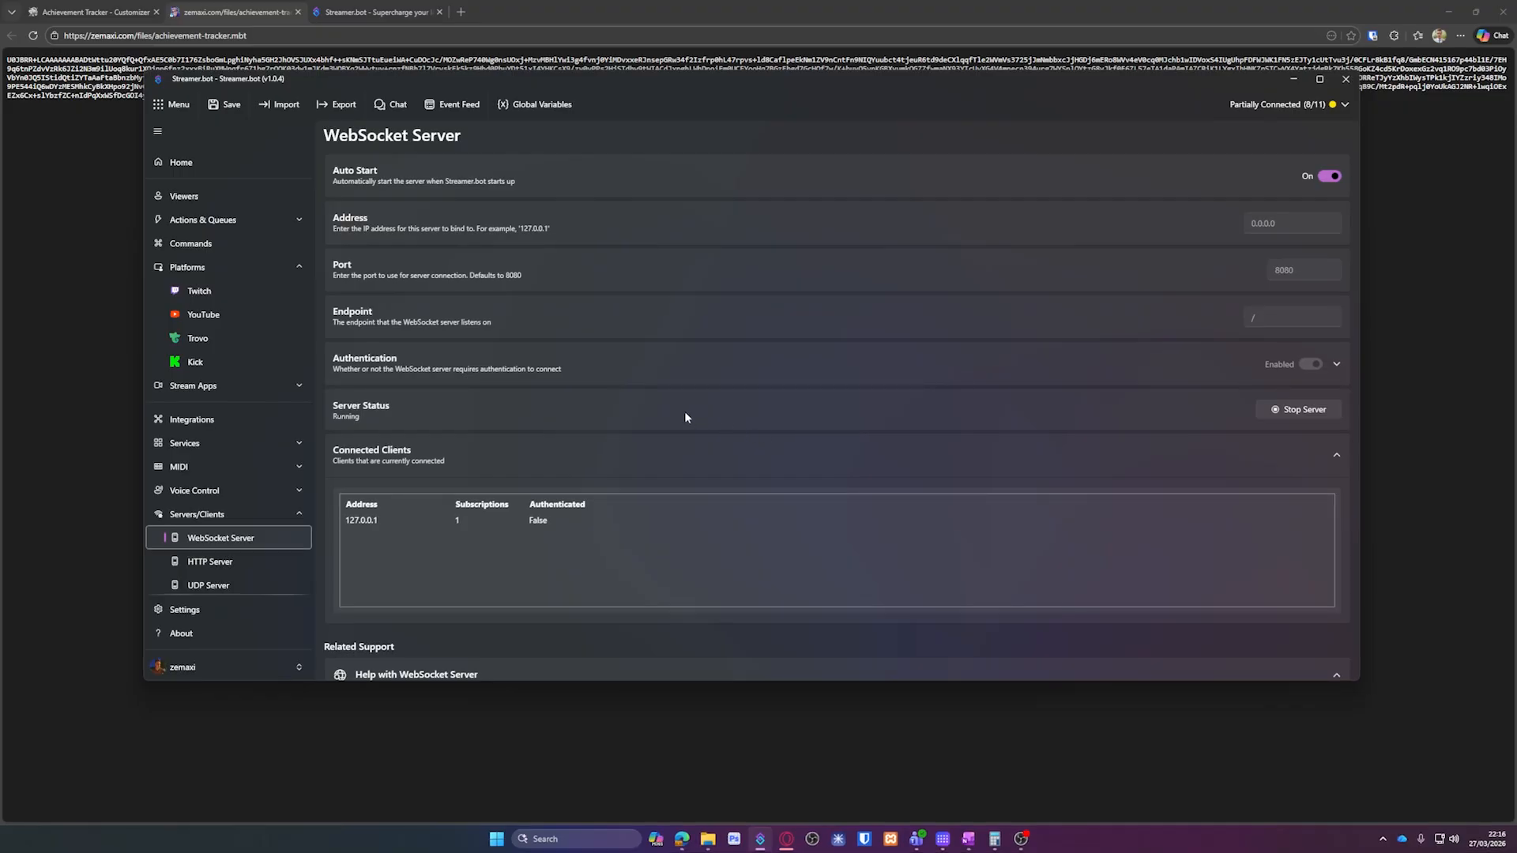
left_click(280, 105)
left_click(55, 165)
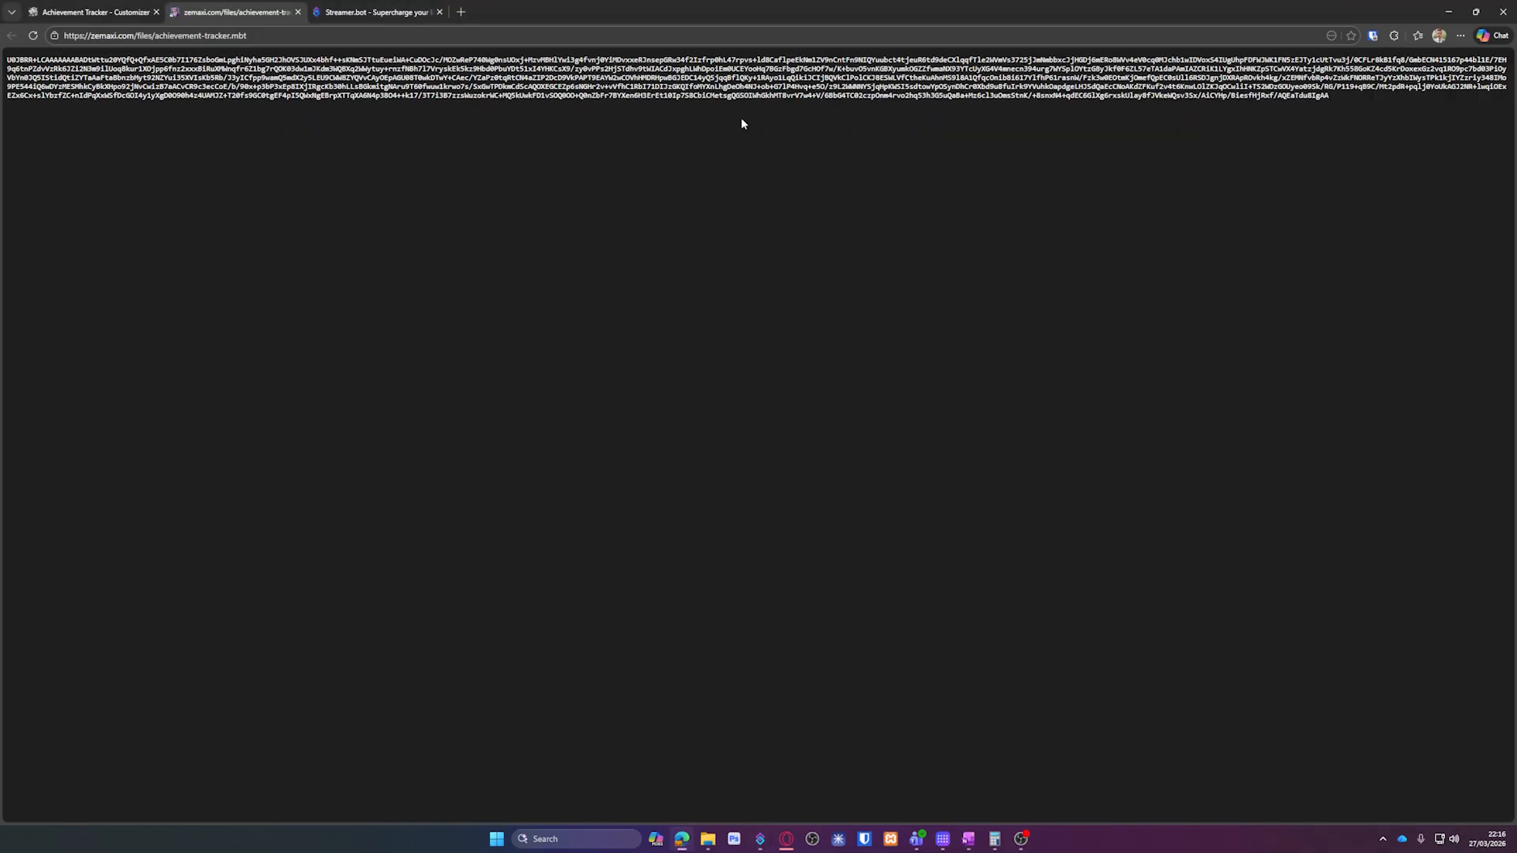
key("ctrl+a")
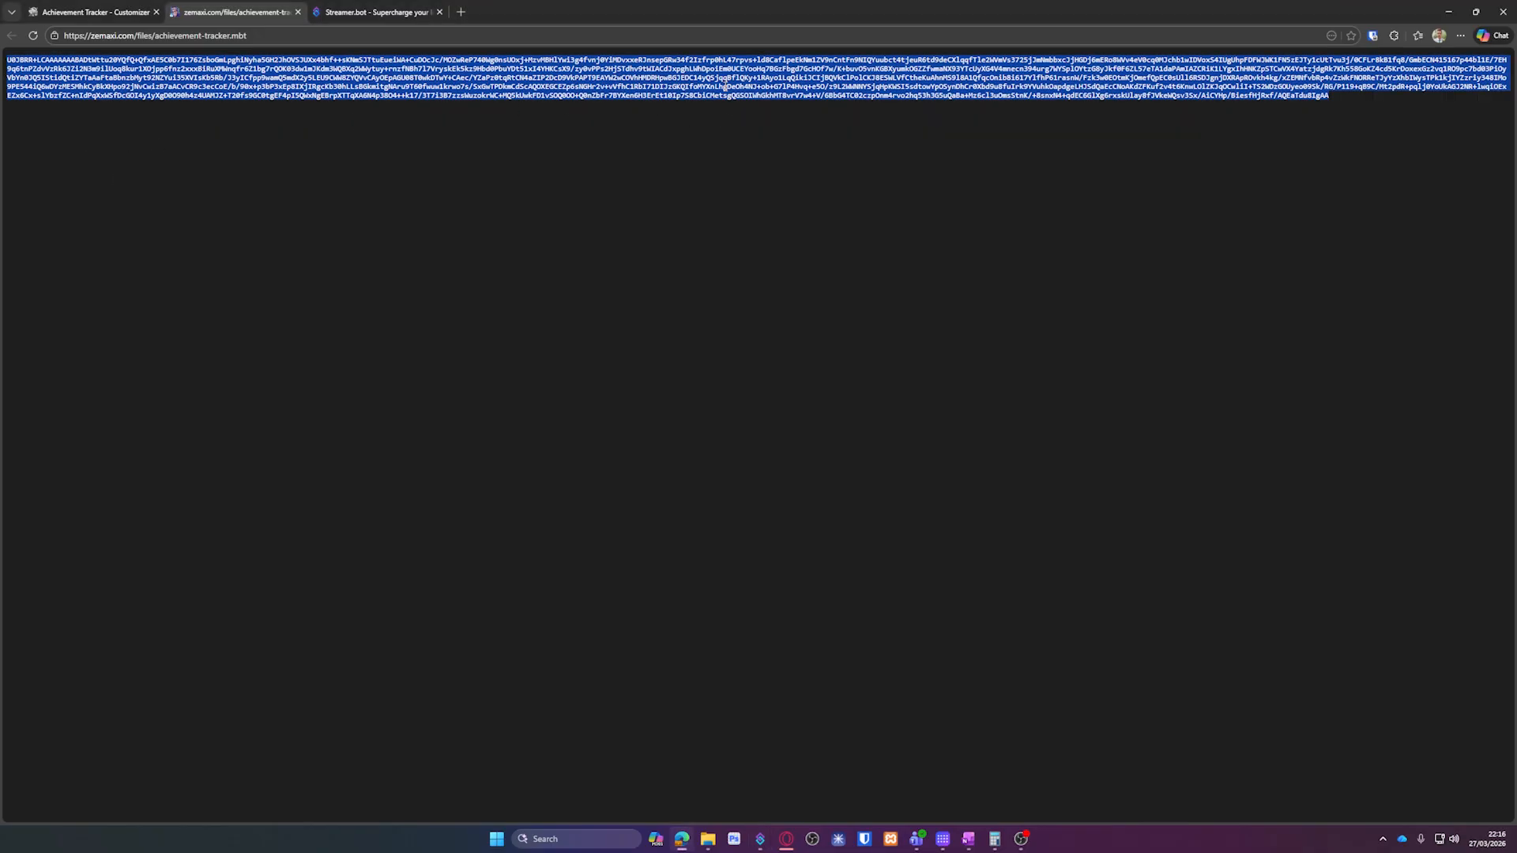
key("alt+Tab")
left_click(555, 233)
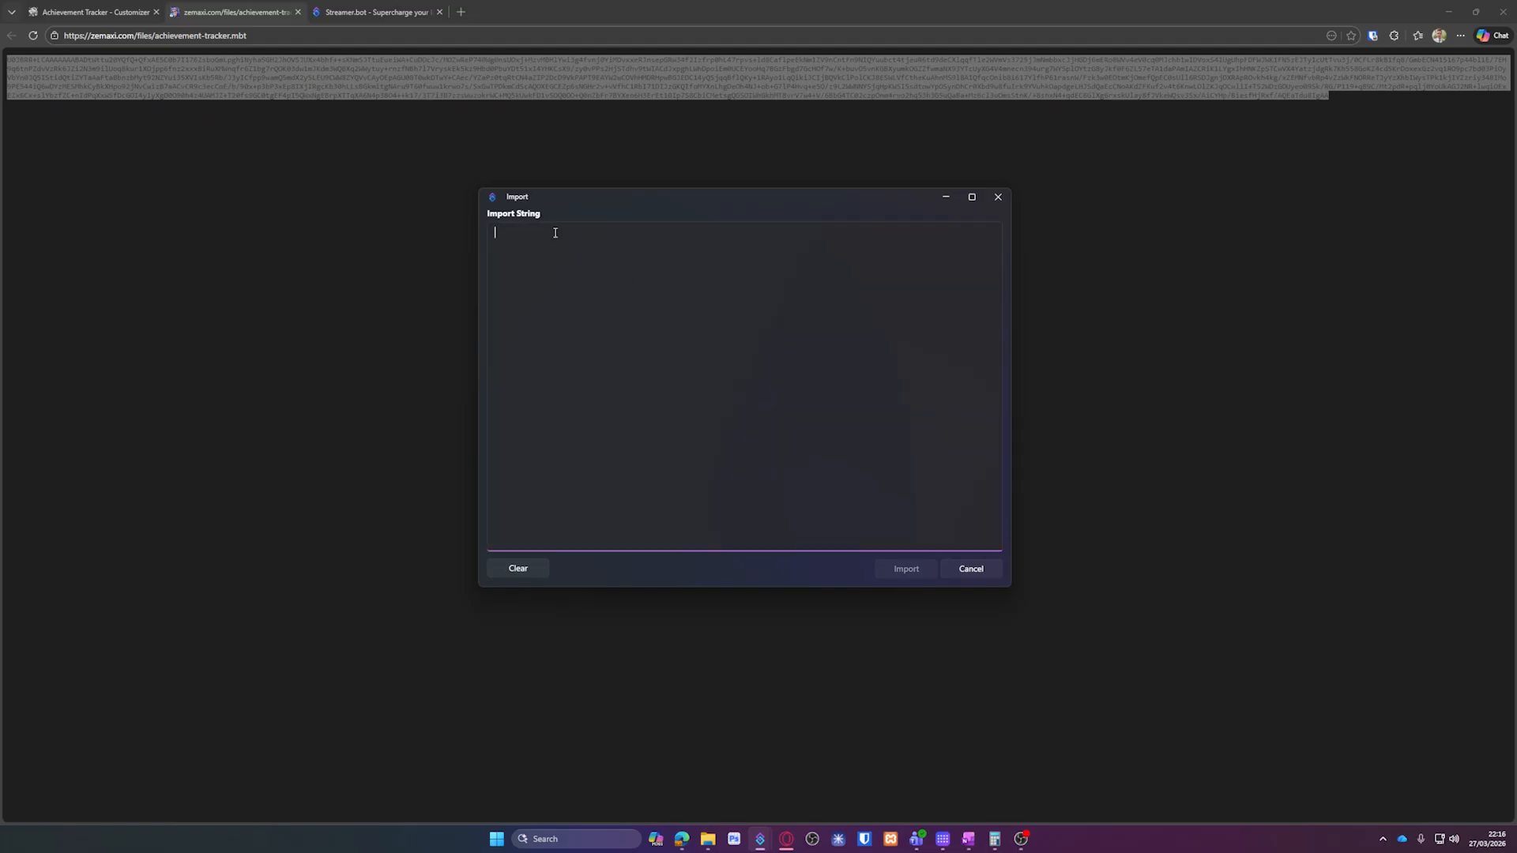
key("ctrl+v")
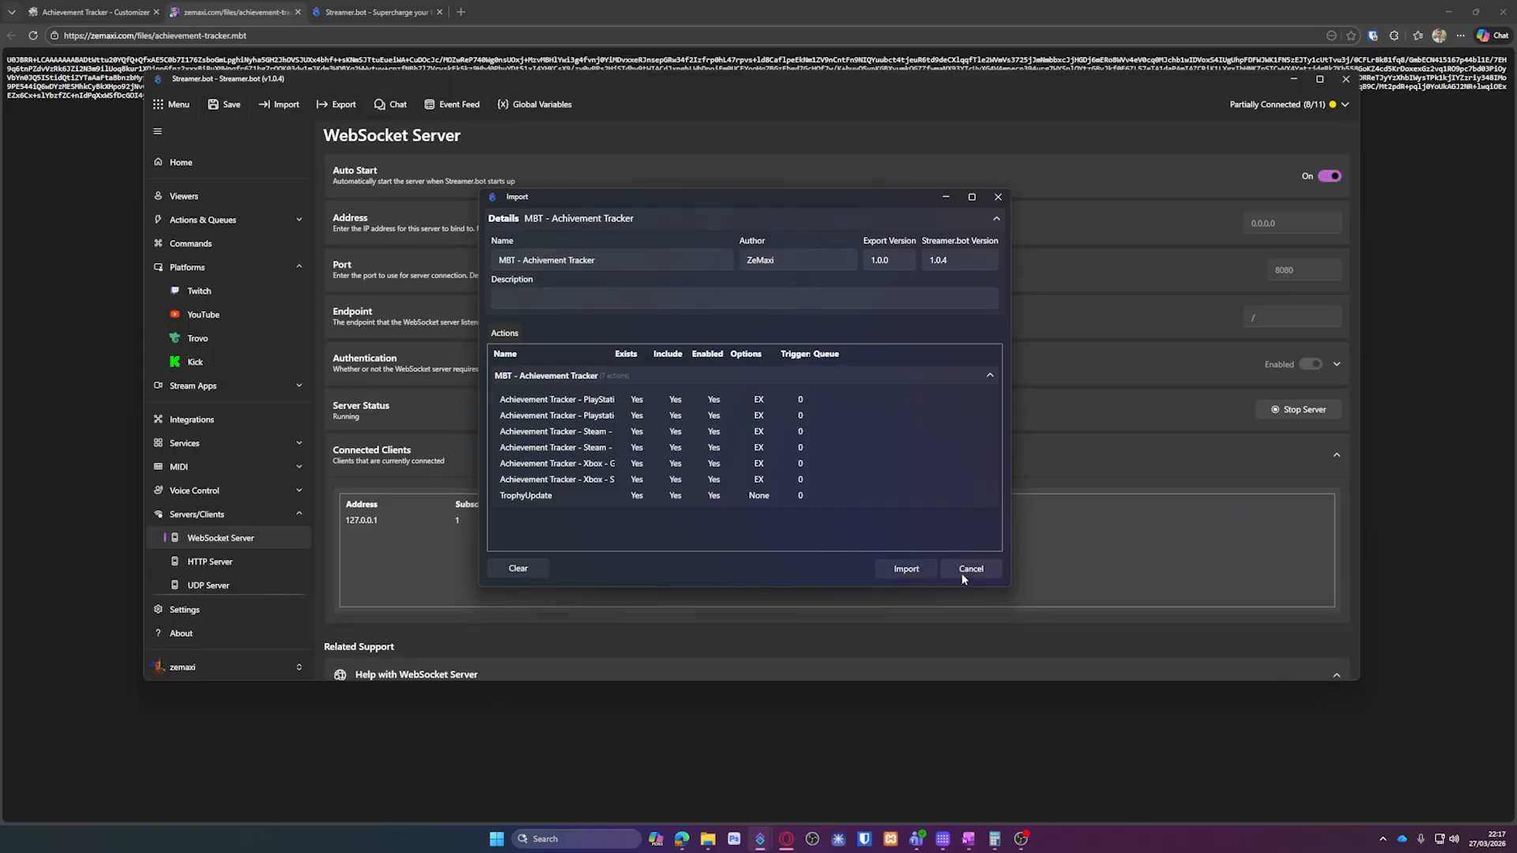
left_click(961, 573)
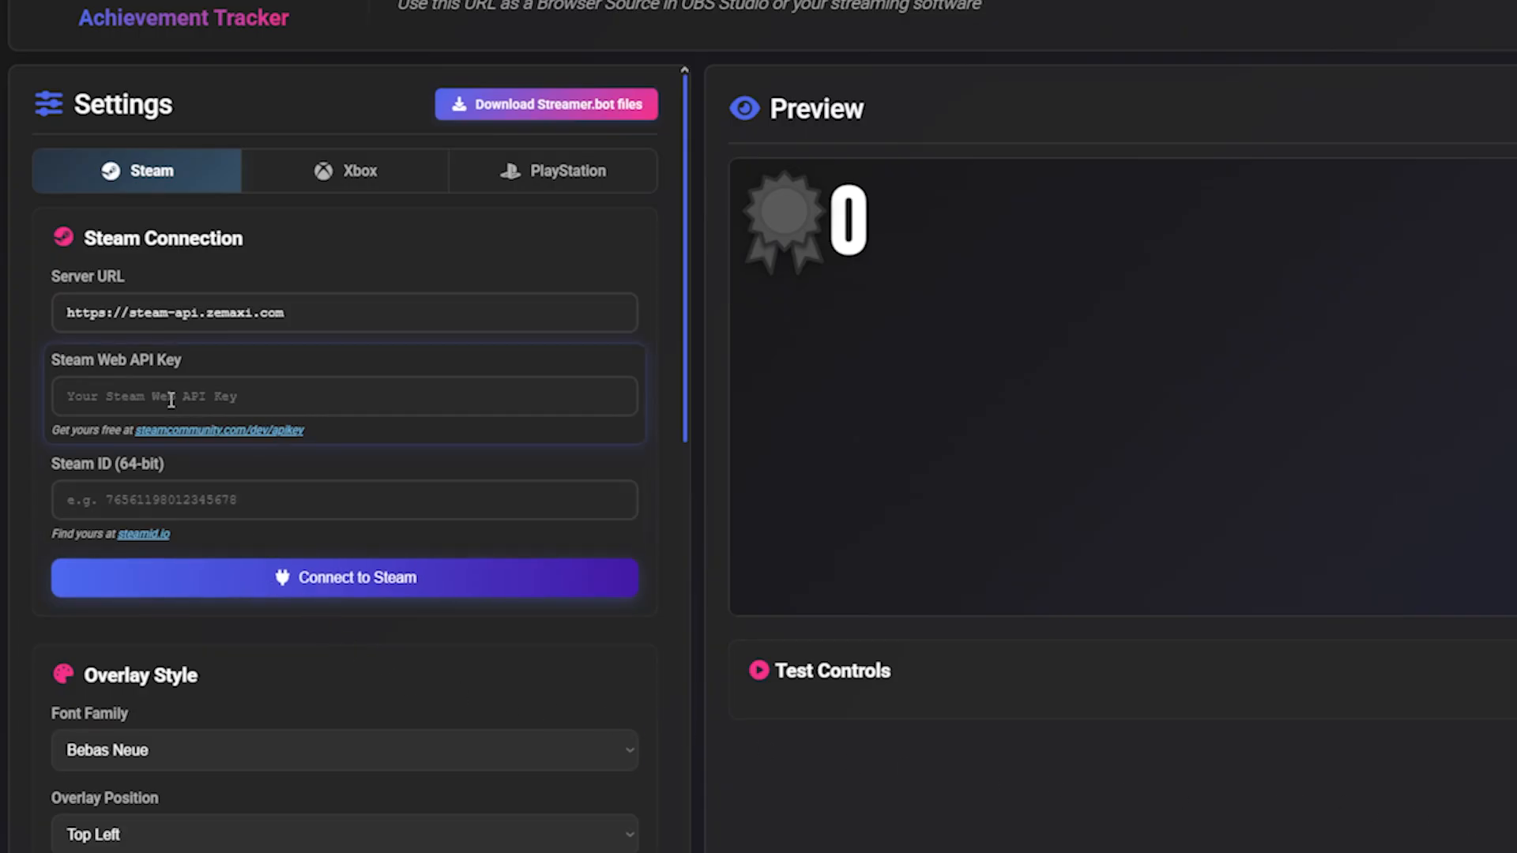
Step: Register a Steam Web API key for the domain localhost with the terms accepted, and open the Steam mobile app's menu
left_click(229, 430)
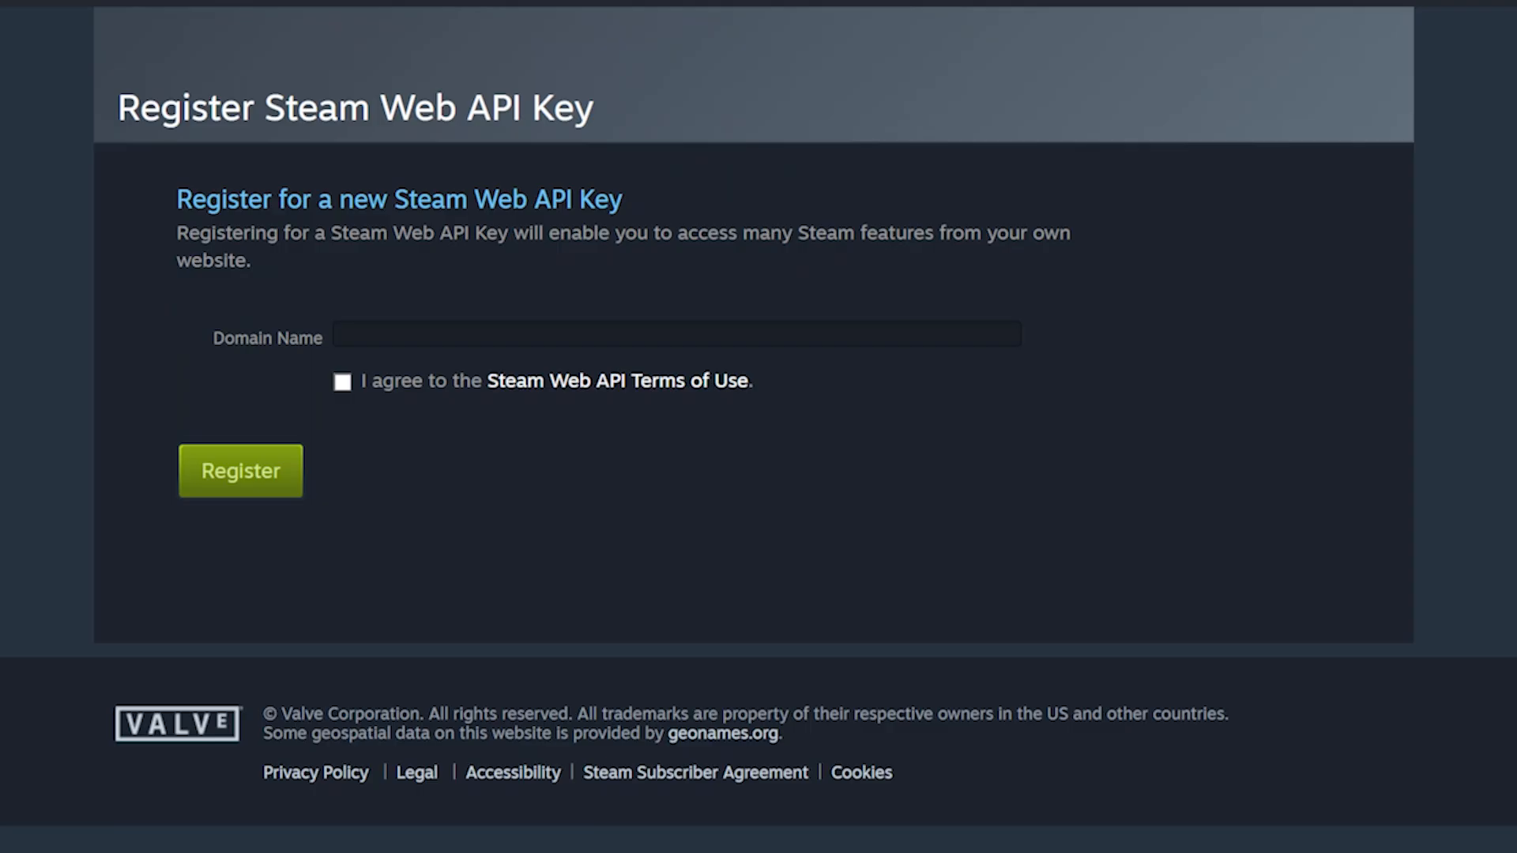
left_click(555, 335)
type("localhost")
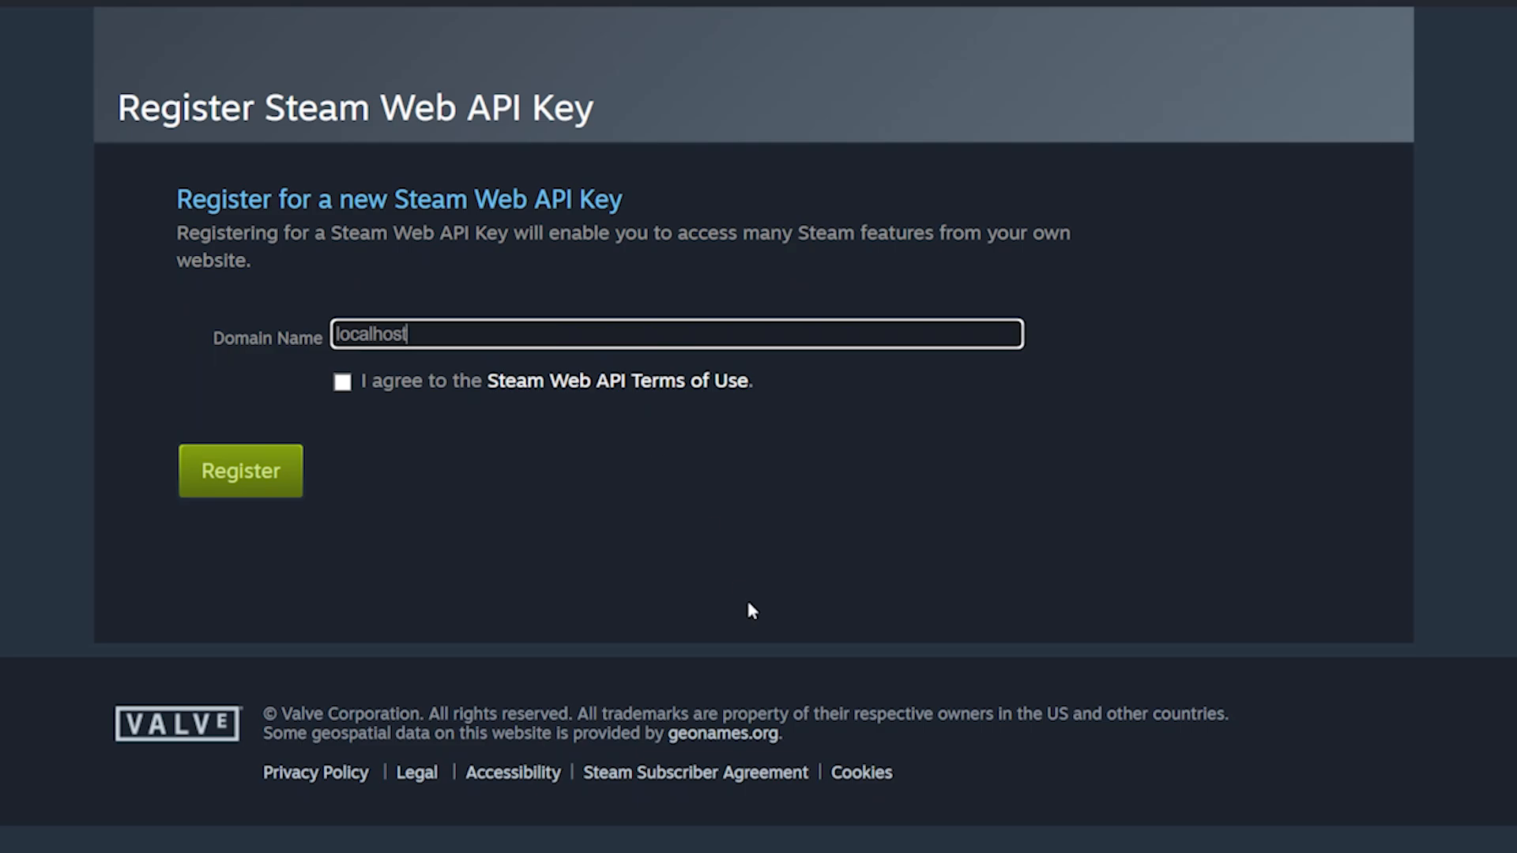
left_click(342, 383)
left_click(274, 484)
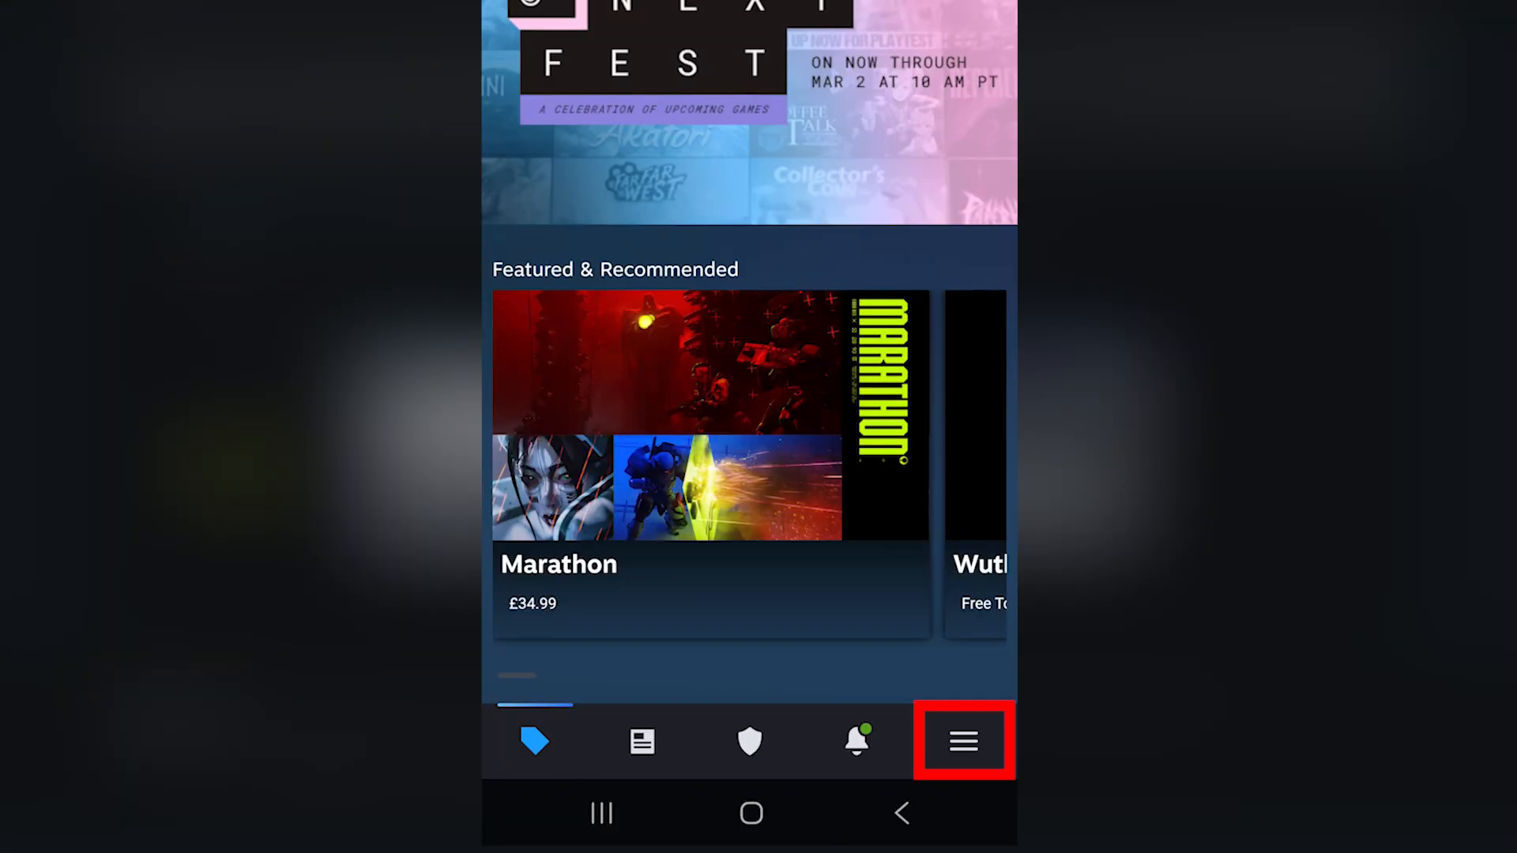
left_click(964, 741)
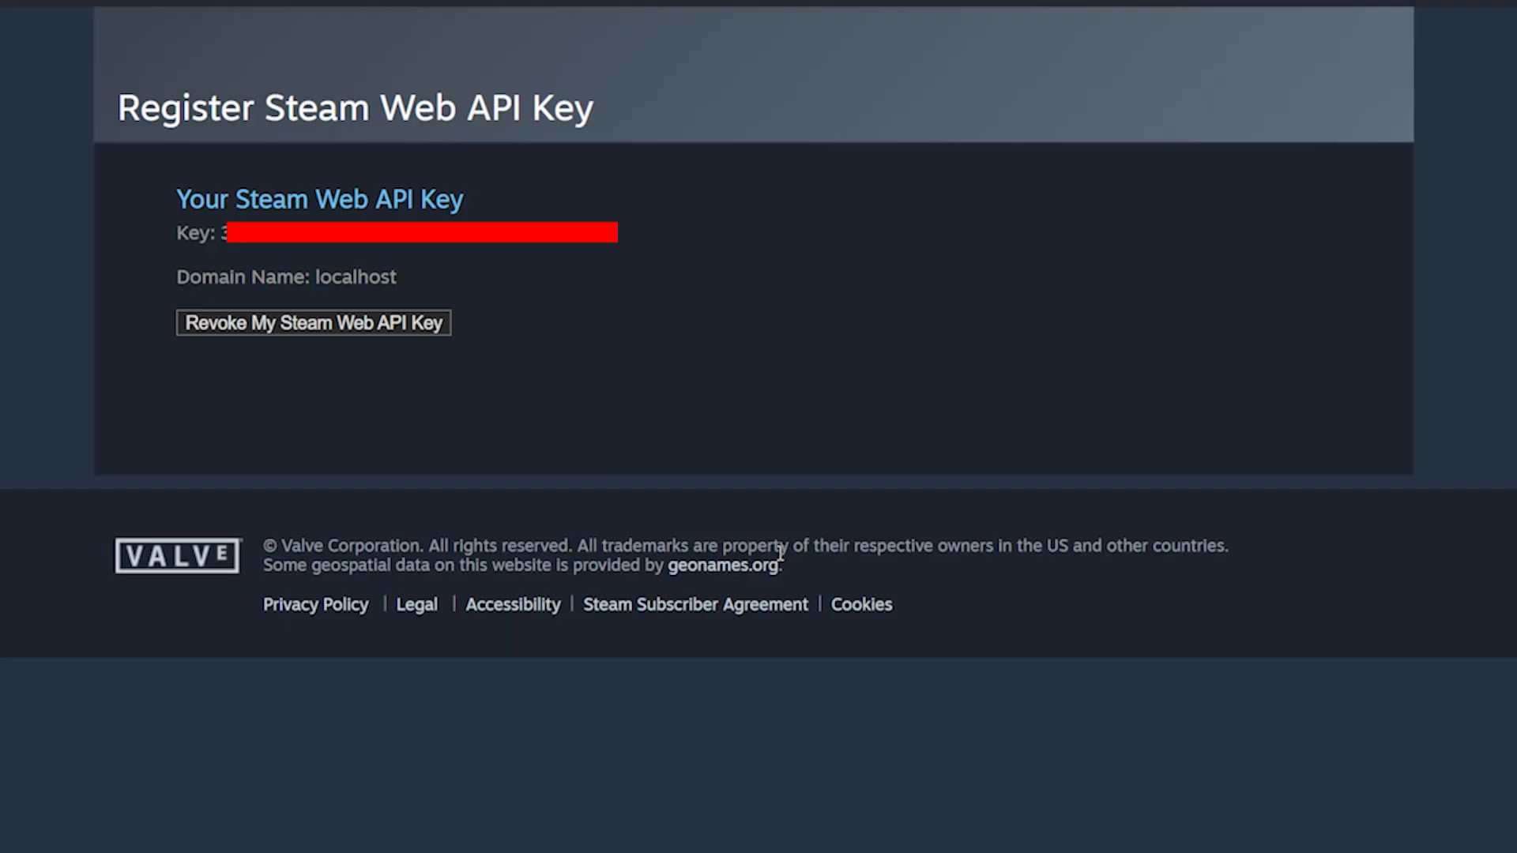
Step: Copy the registered Steam Web API key and paste it into the Achievement Tracker's Steam Web API Key field
double_click(399, 232)
right_click(400, 234)
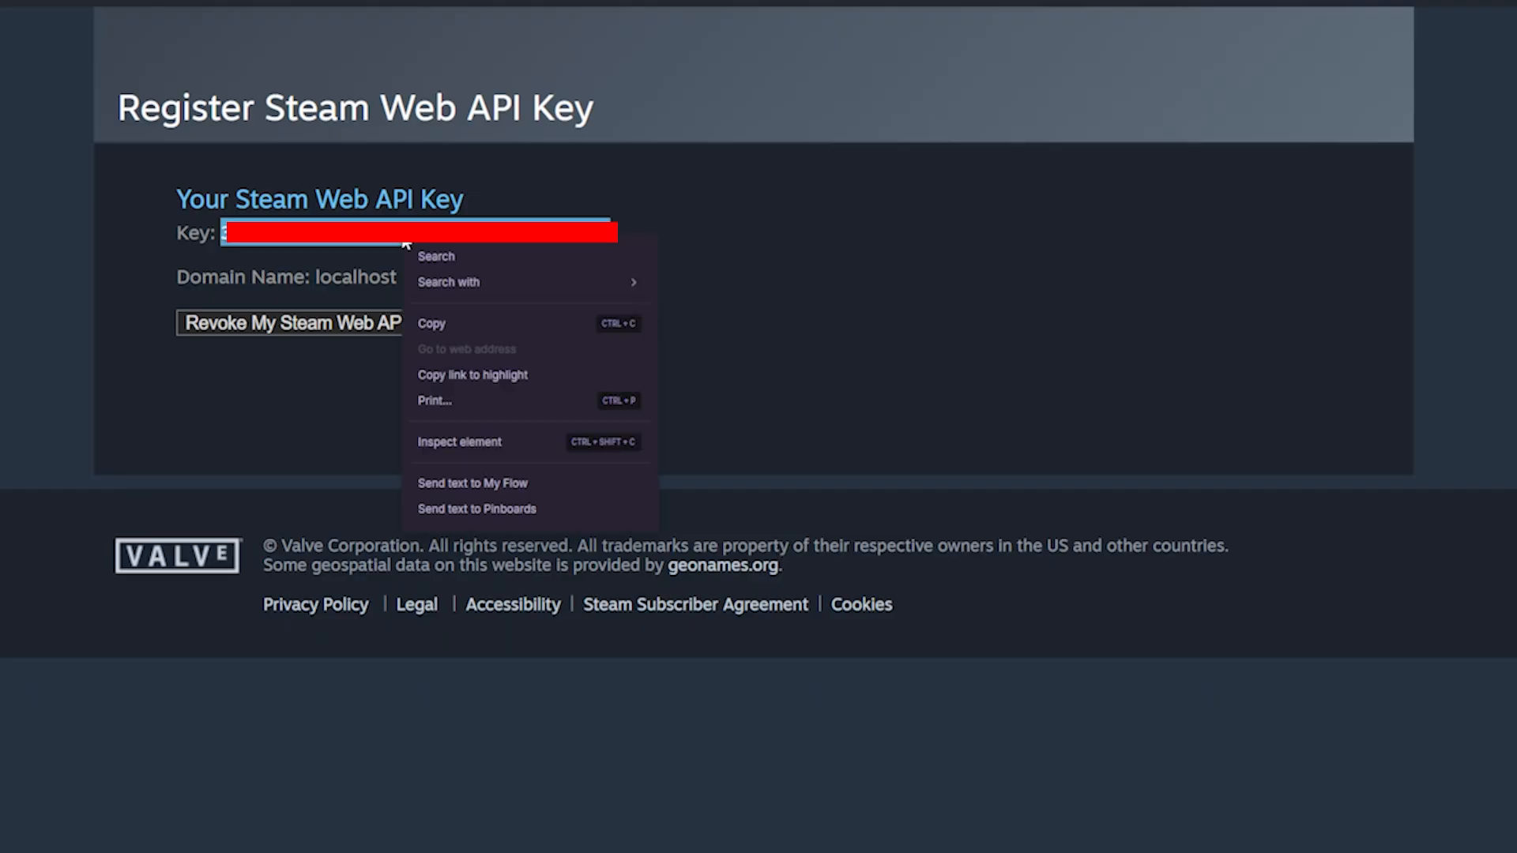
left_click(474, 320)
left_click(205, 395)
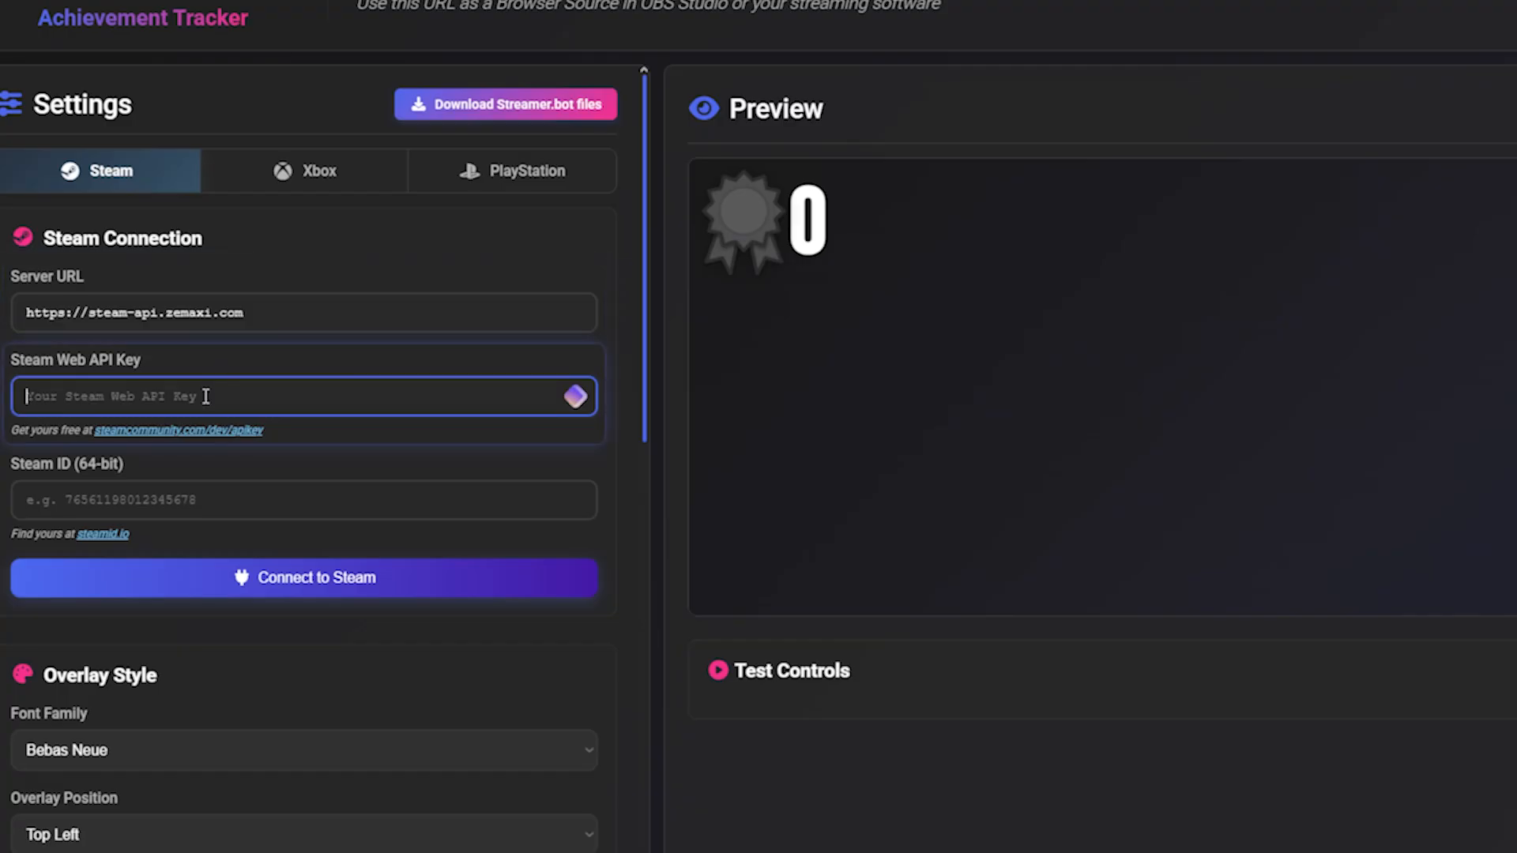
key("ctrl+v")
Step: Look up the Steam profile on steamid.io by its custom URL name and copy its steamID64
left_click(261, 490)
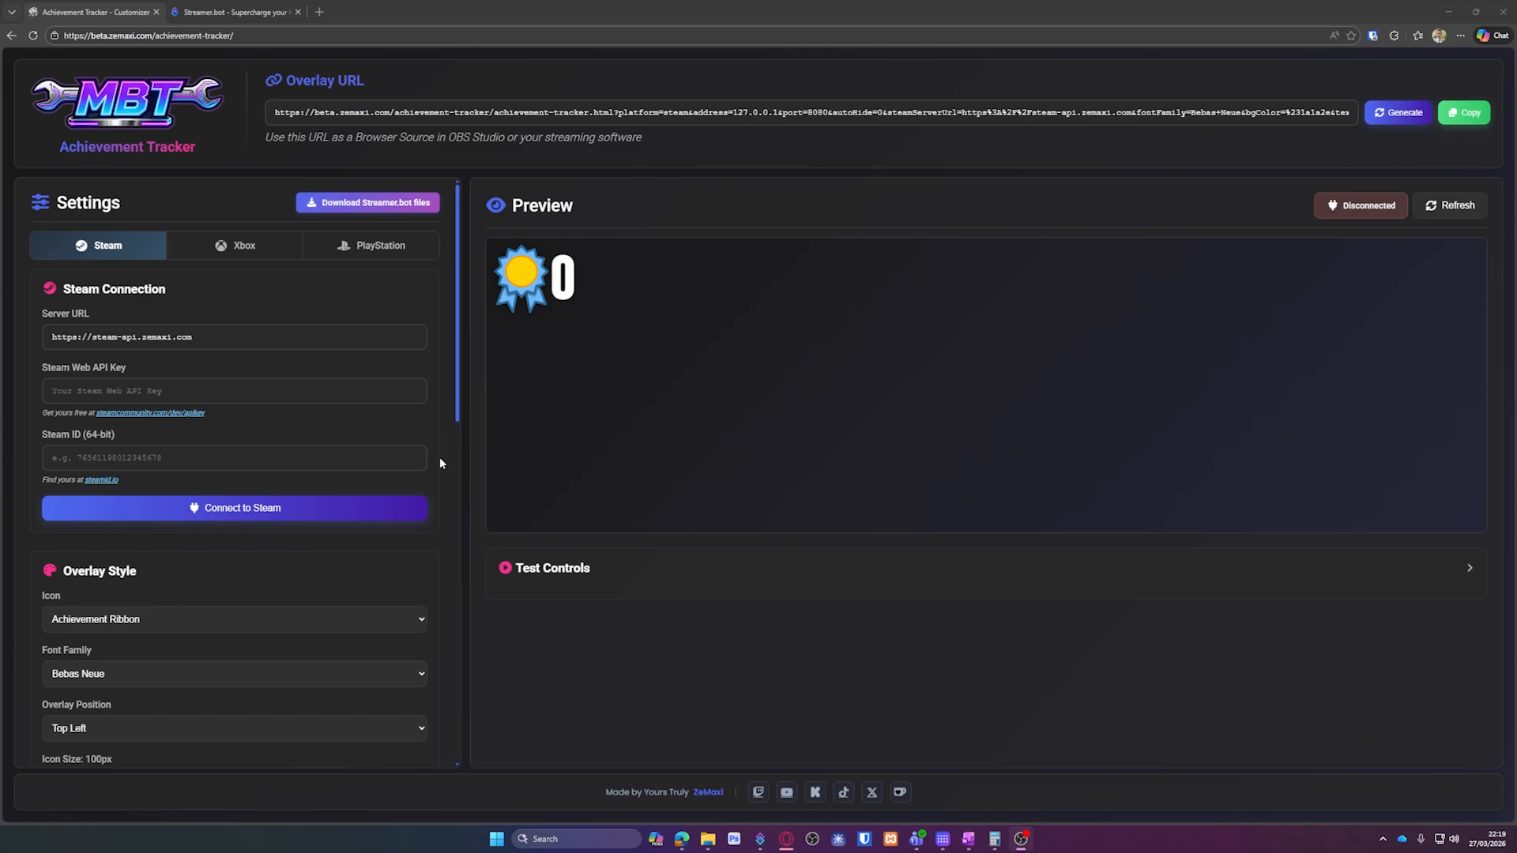
left_click(102, 488)
type("zemaxi")
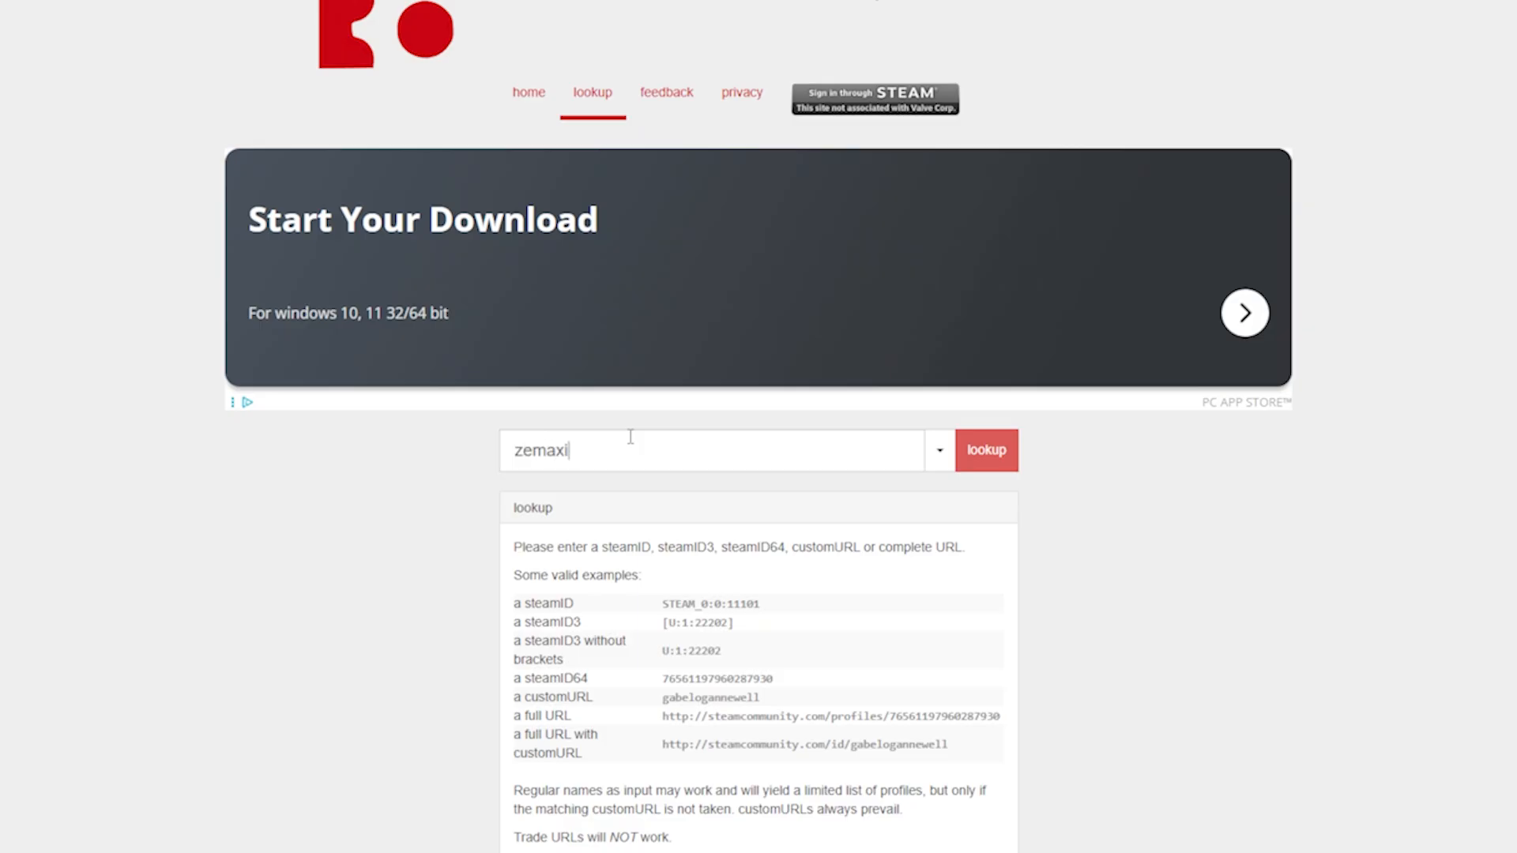
key("Return")
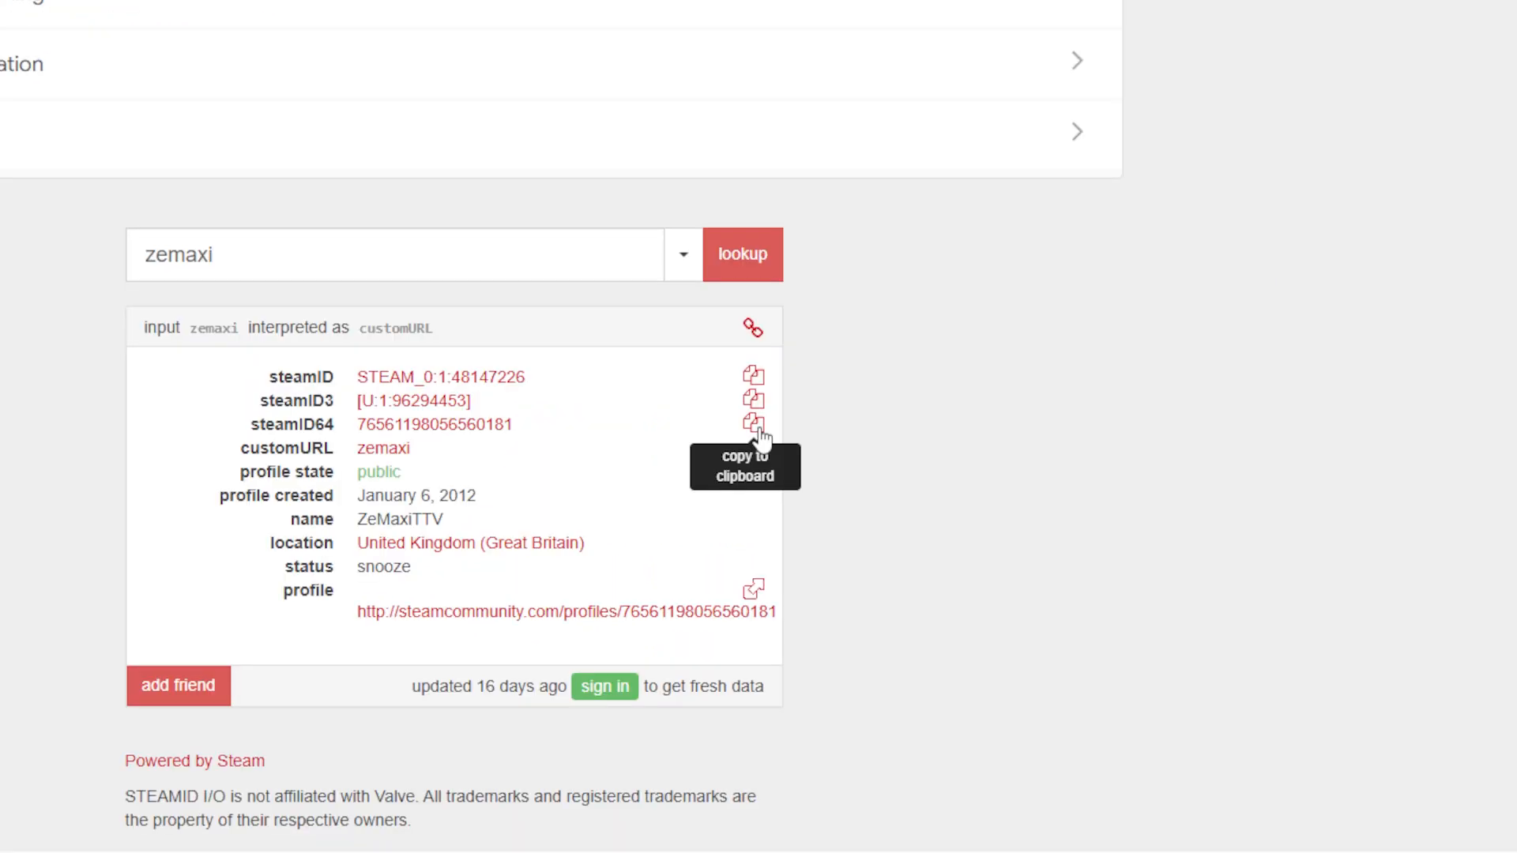
left_click(755, 425)
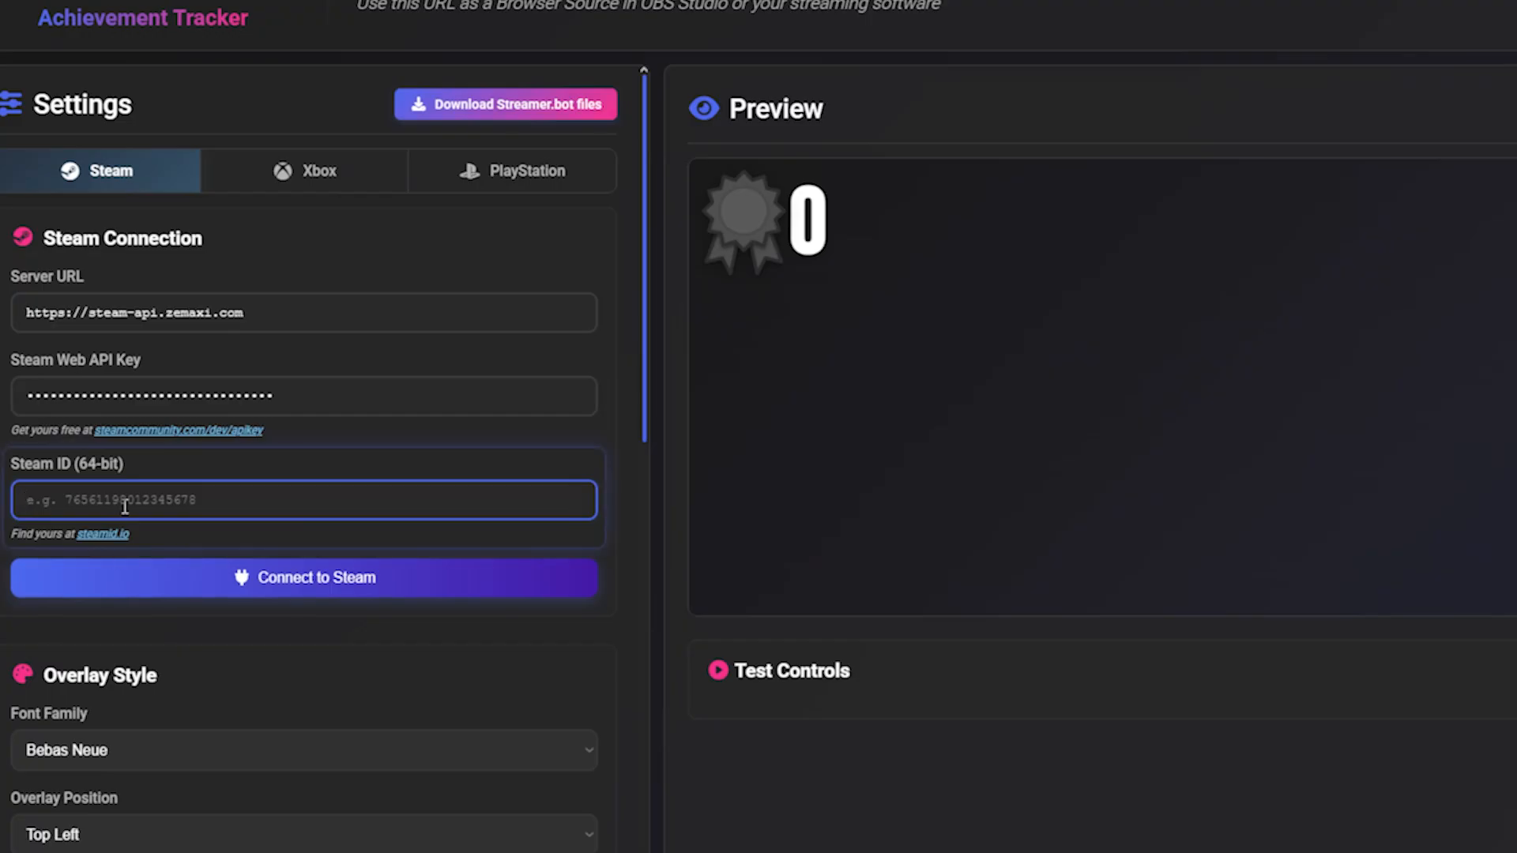
Step: Paste the copied 64-bit Steam ID into the Achievement Tracker and connect to Steam
key("ctrl+v")
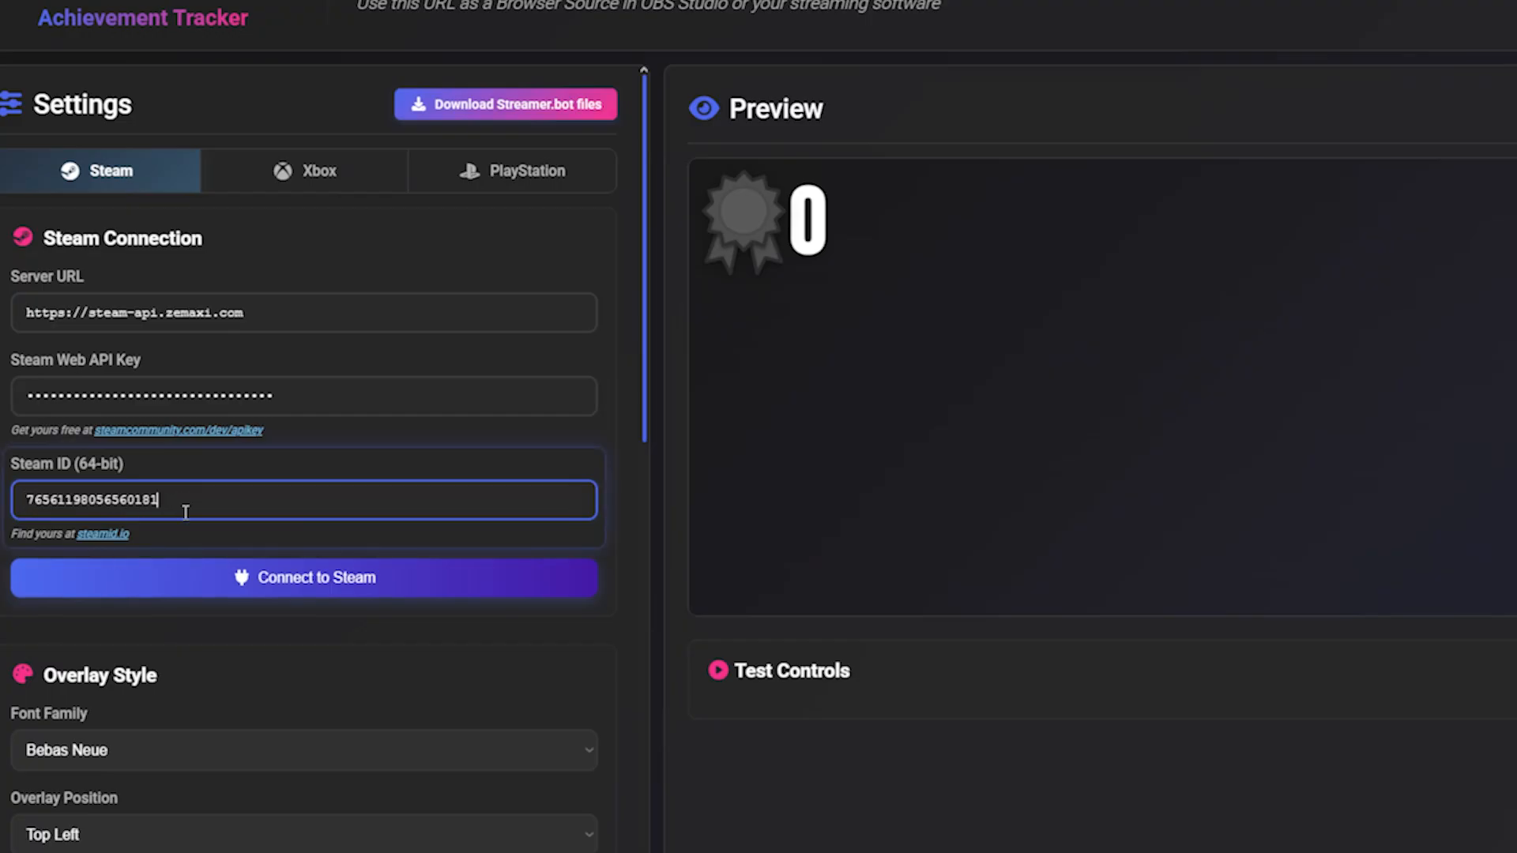
left_click(231, 582)
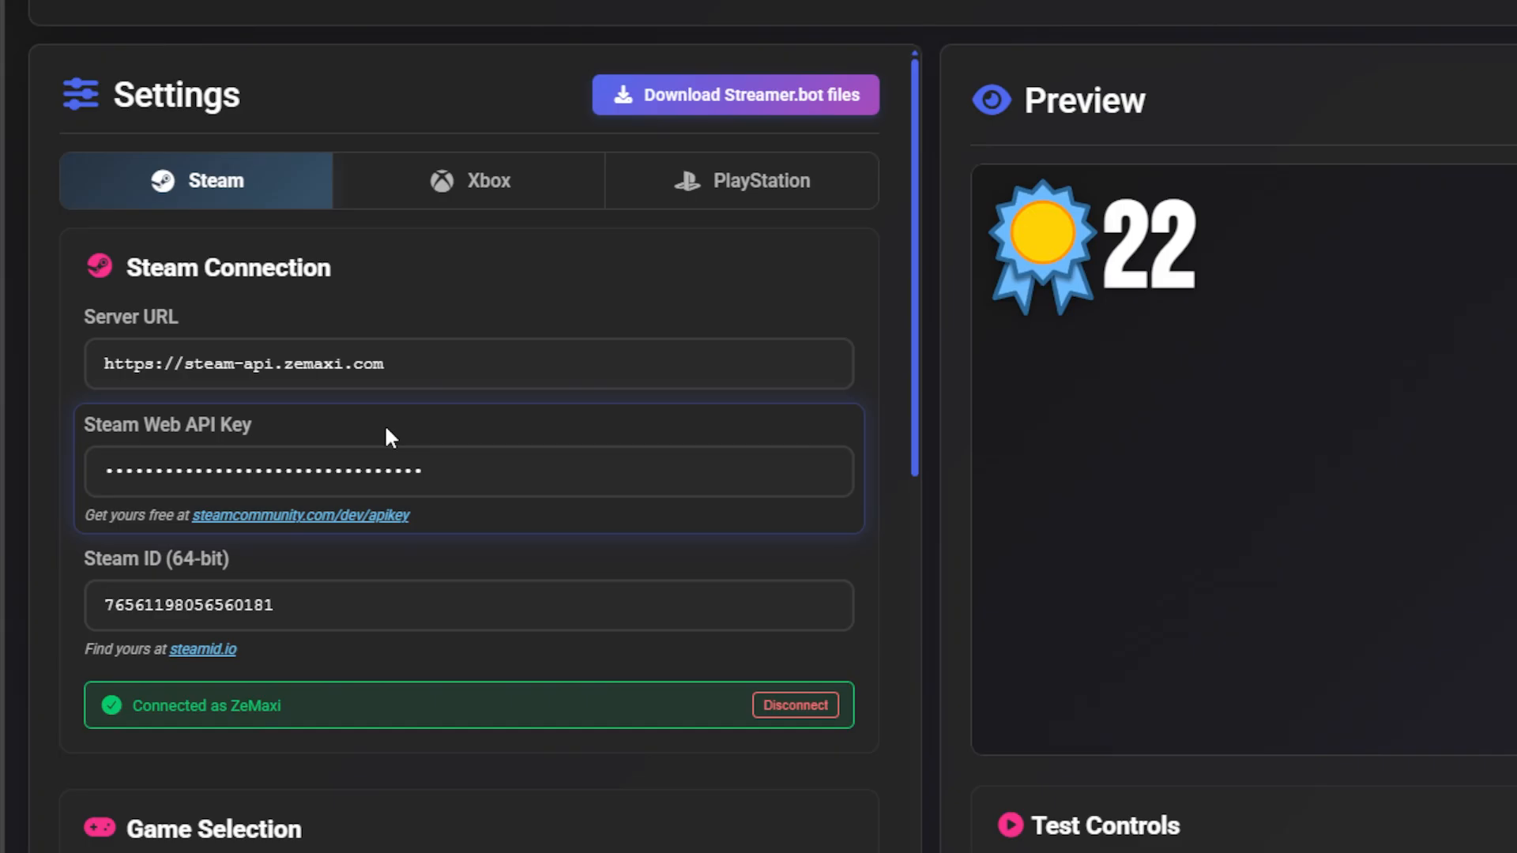
Step: Search the game library for "Grand Theft Auto" and select Grand Theft Auto IV: The Complete Edition
left_click(267, 429)
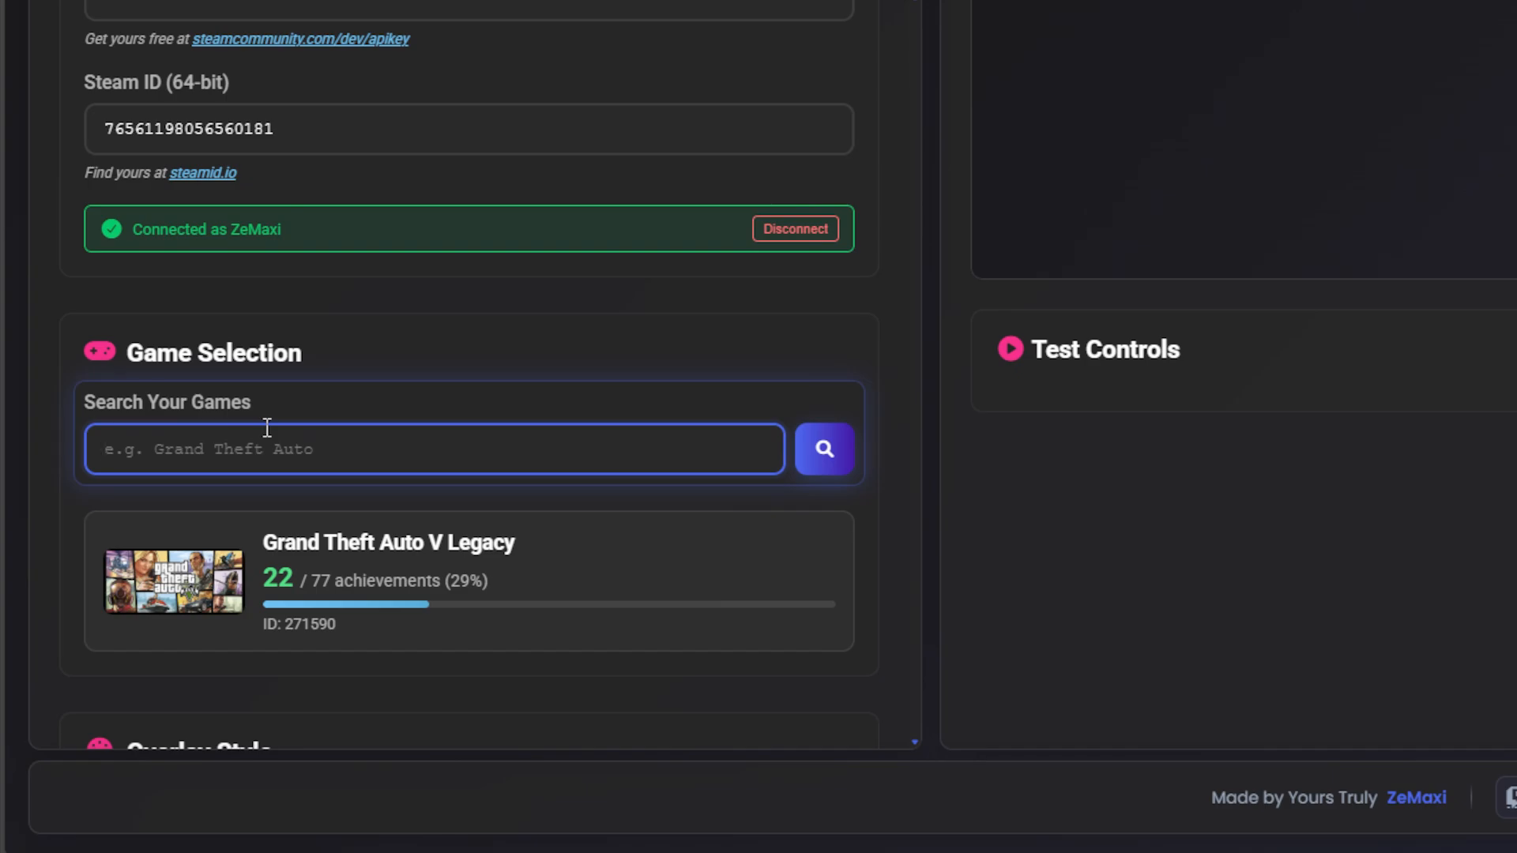
type("Grand Theft Auto")
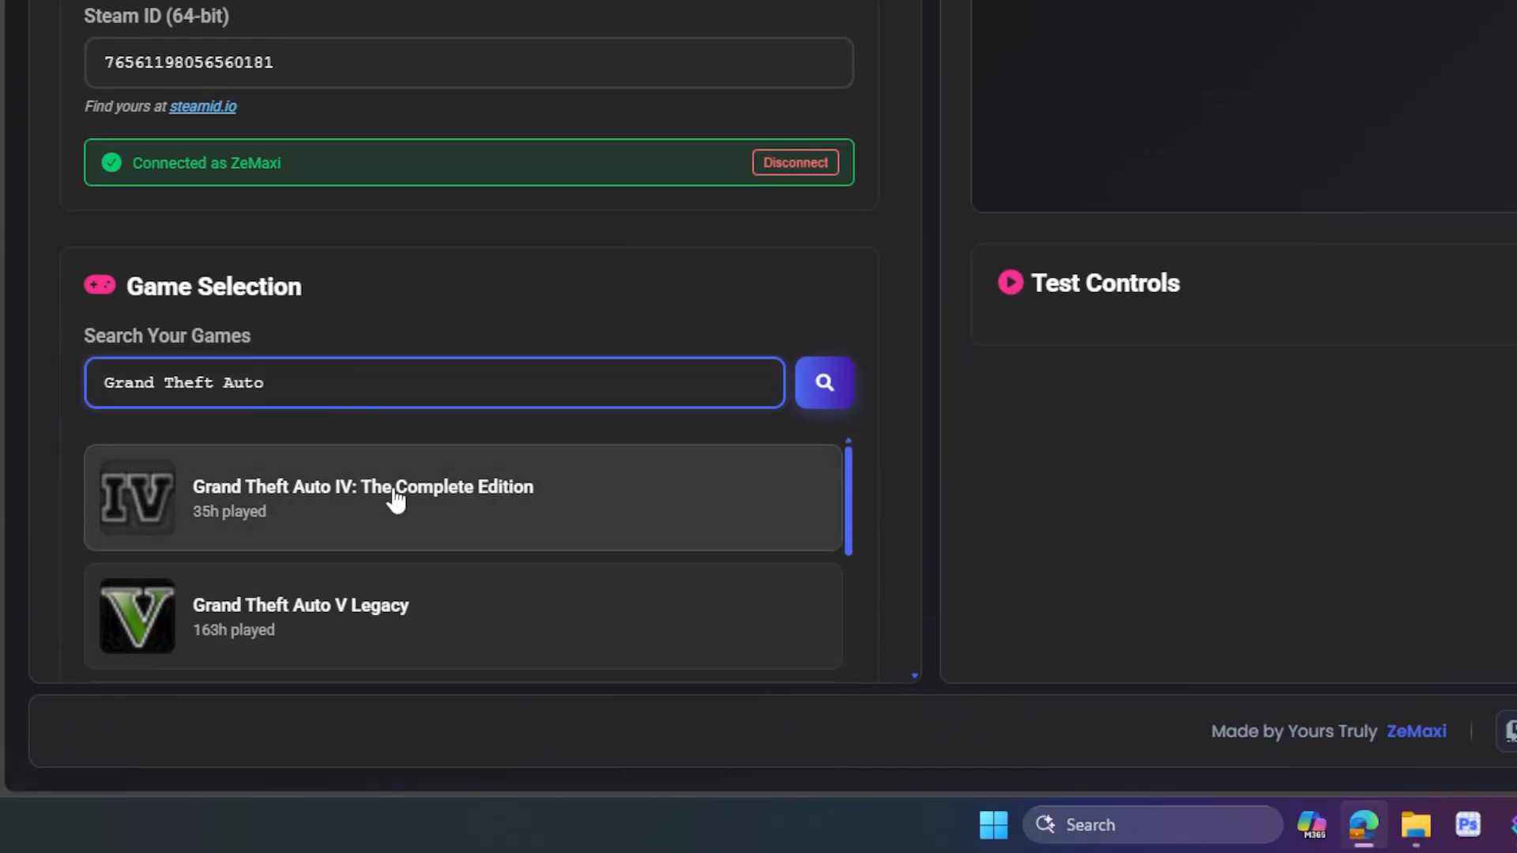
left_click(395, 499)
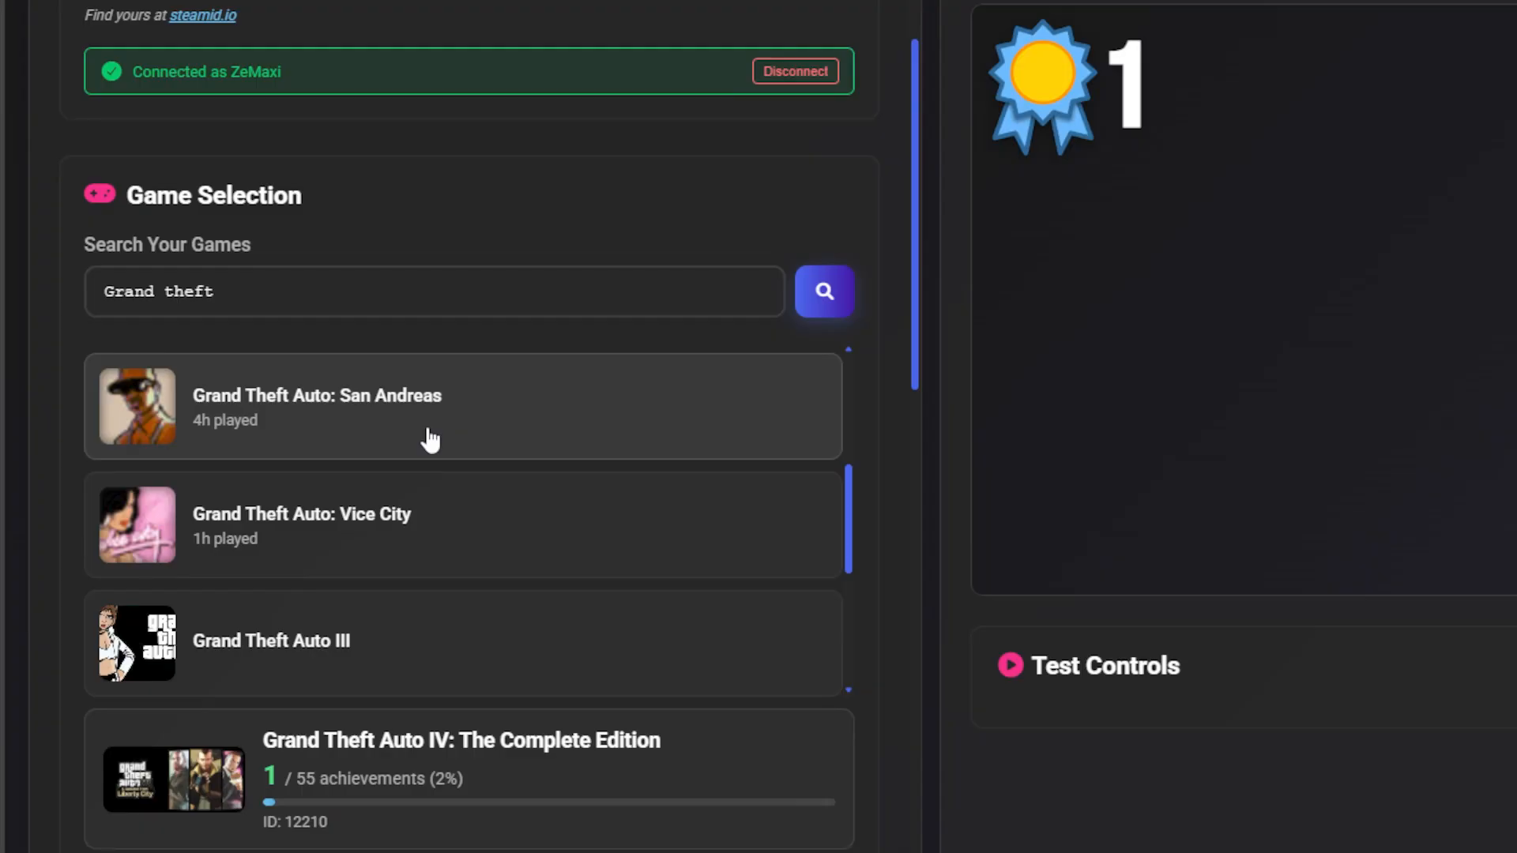
Step: Select Grand Theft Auto: San Andreas from the "Grand theft" search results as the tracked game
left_click(430, 440)
scroll(526, 419, "down", 1)
scroll(521, 423, "up", 1)
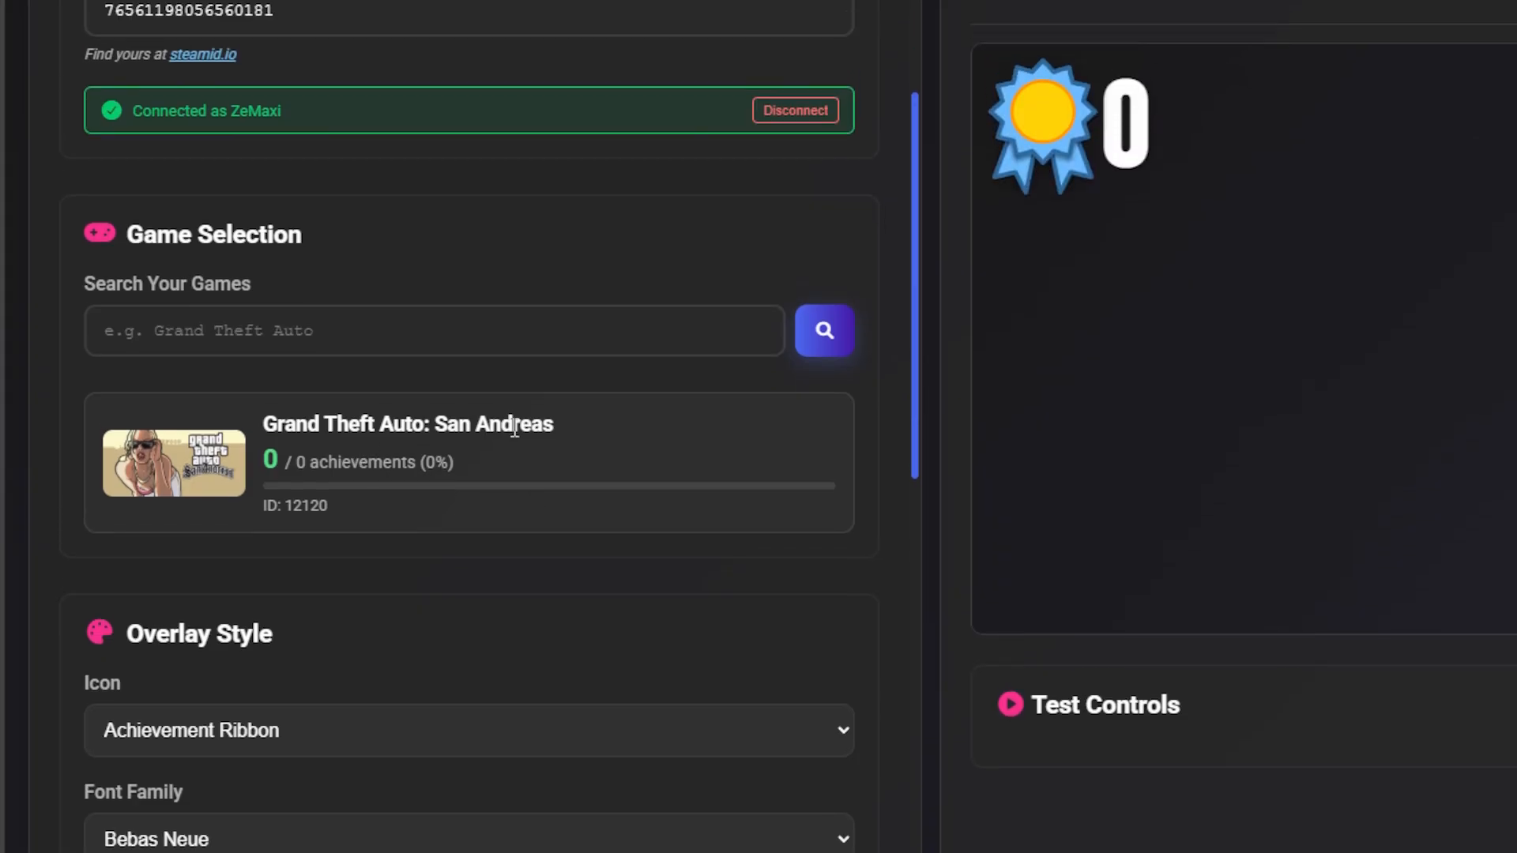
Step: Choose Achievement Ribbon as the overlay's icon
scroll(524, 427, "down", 3)
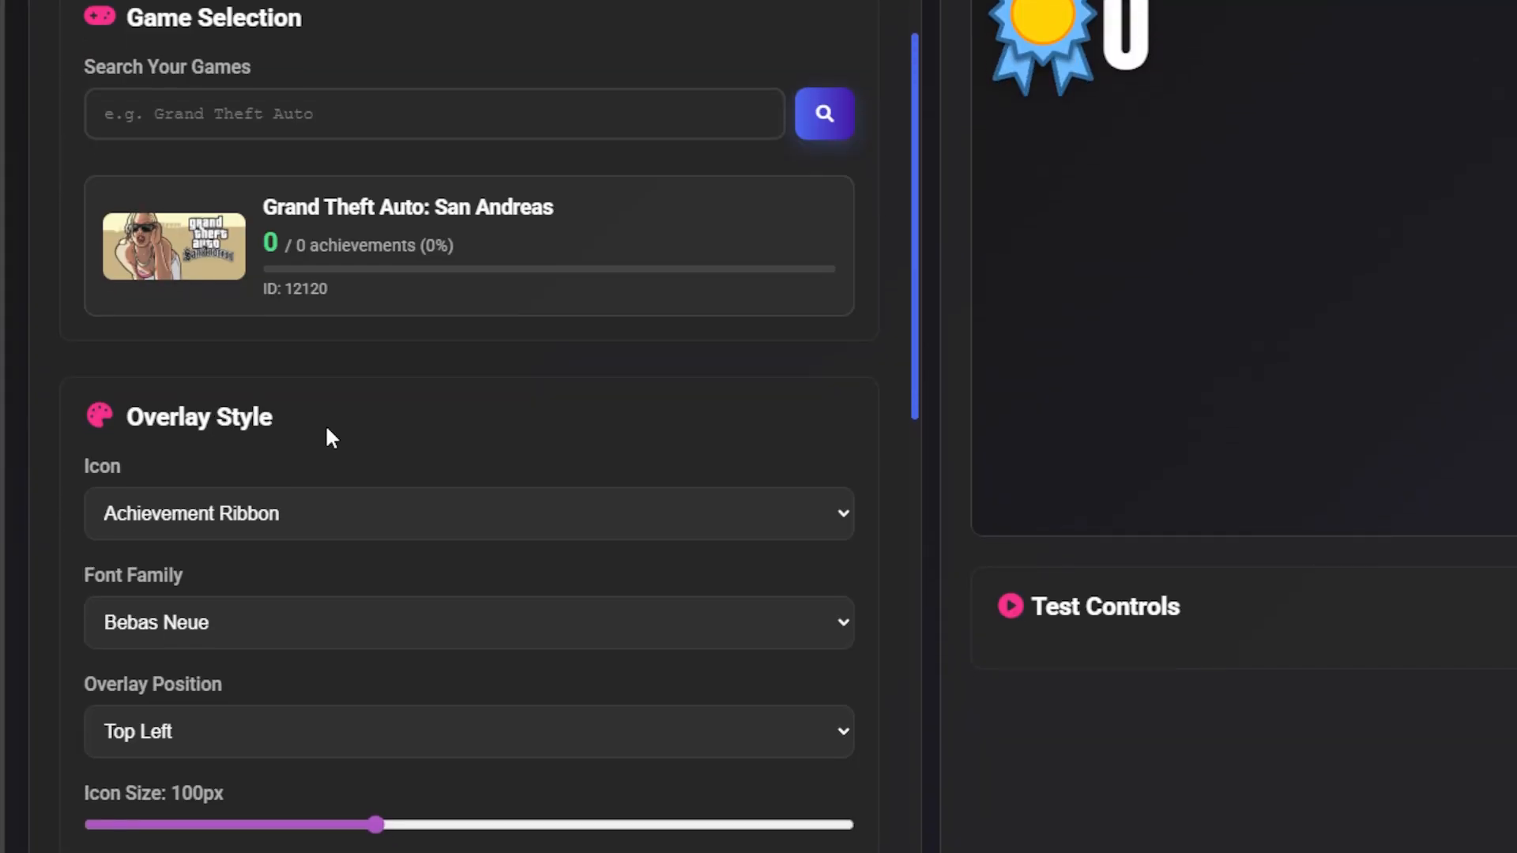
scroll(127, 427, "down", 1)
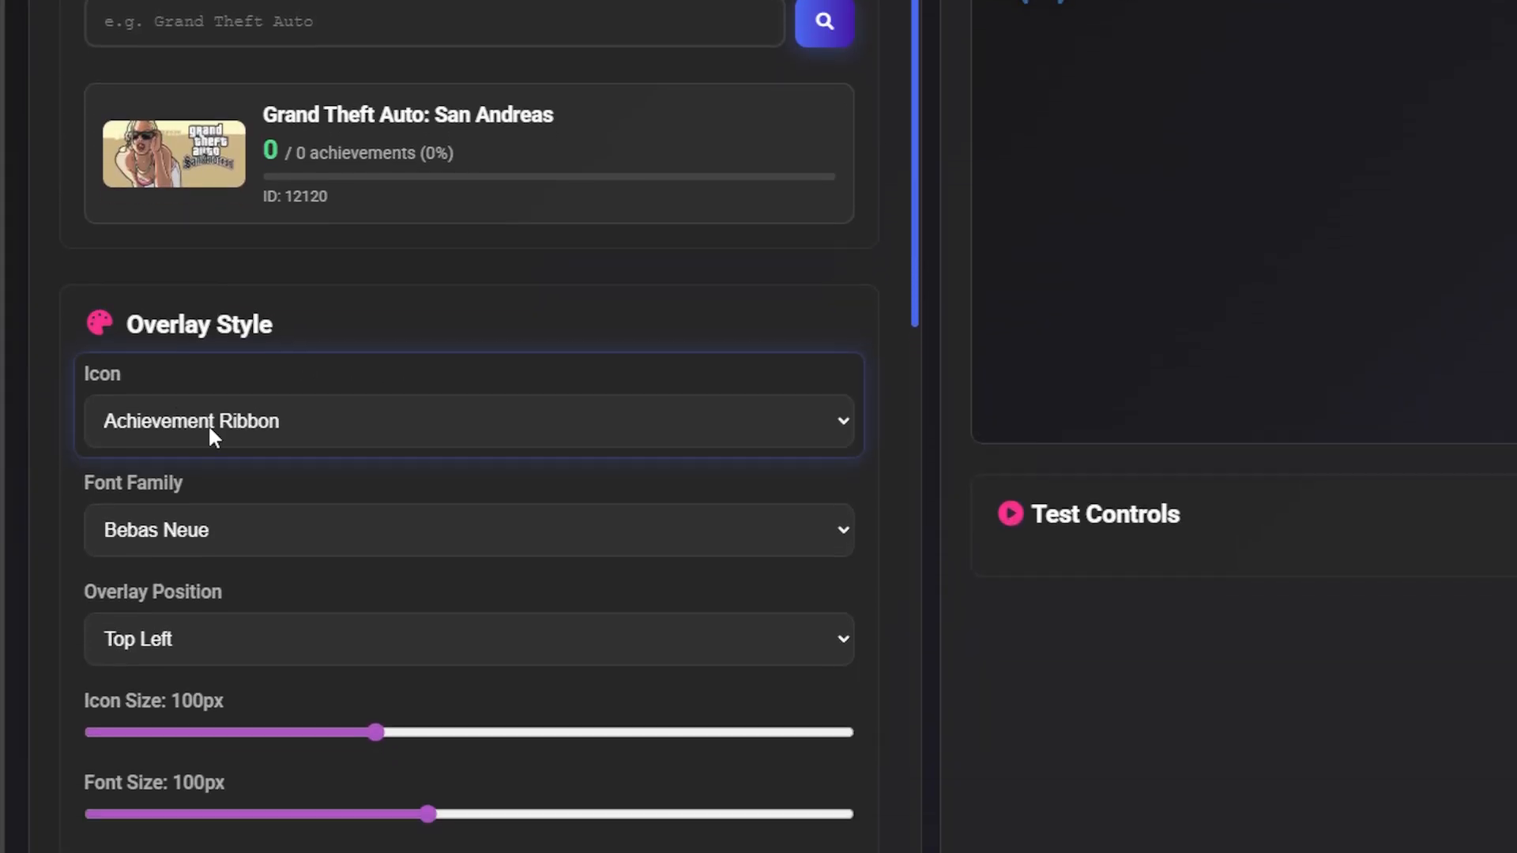
left_click(225, 424)
scroll(237, 427, "down", 1)
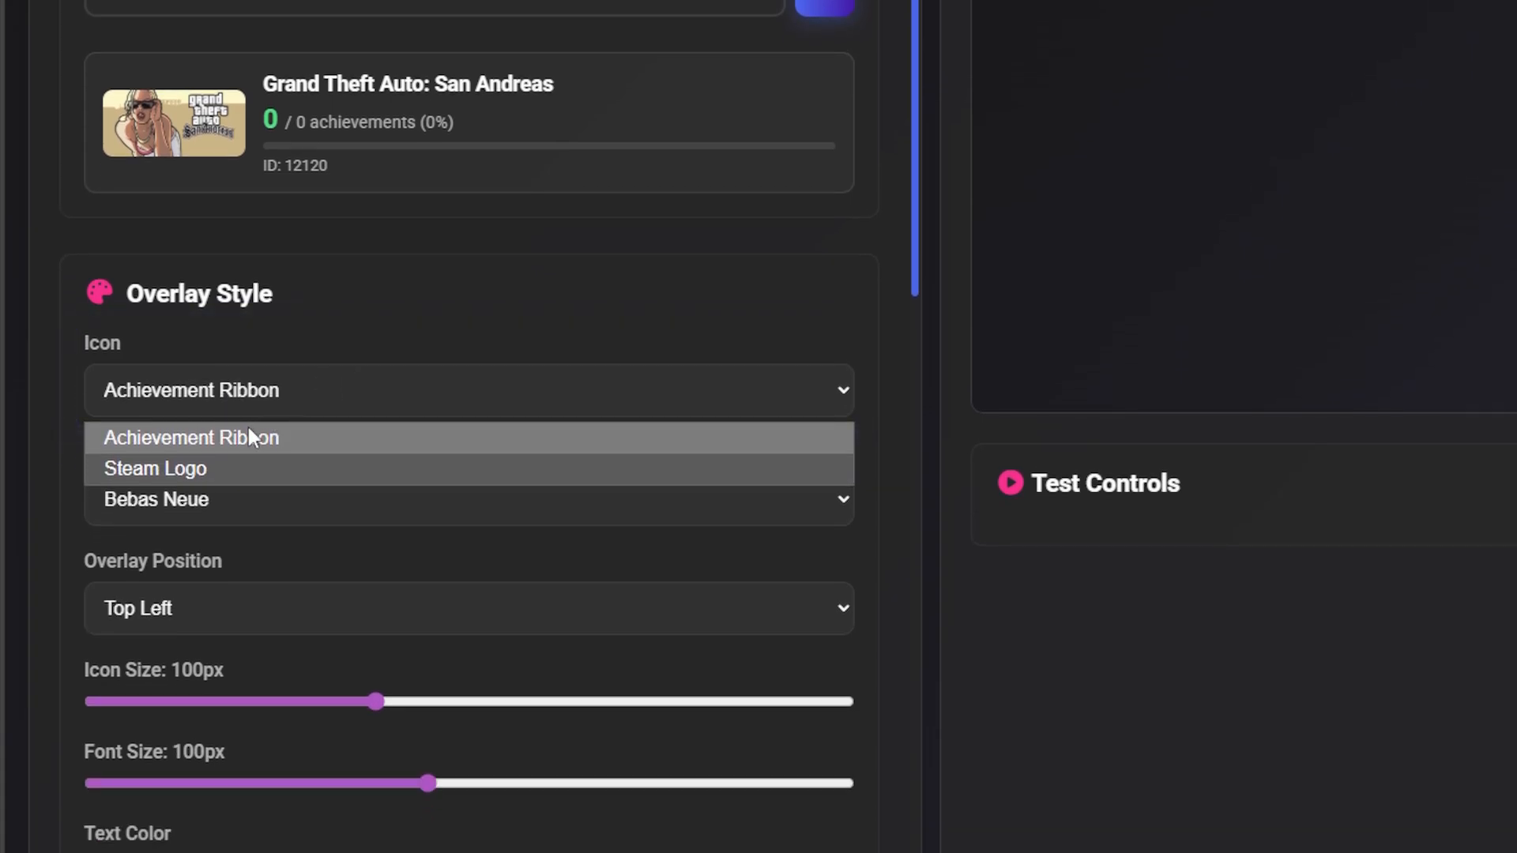
left_click(221, 429)
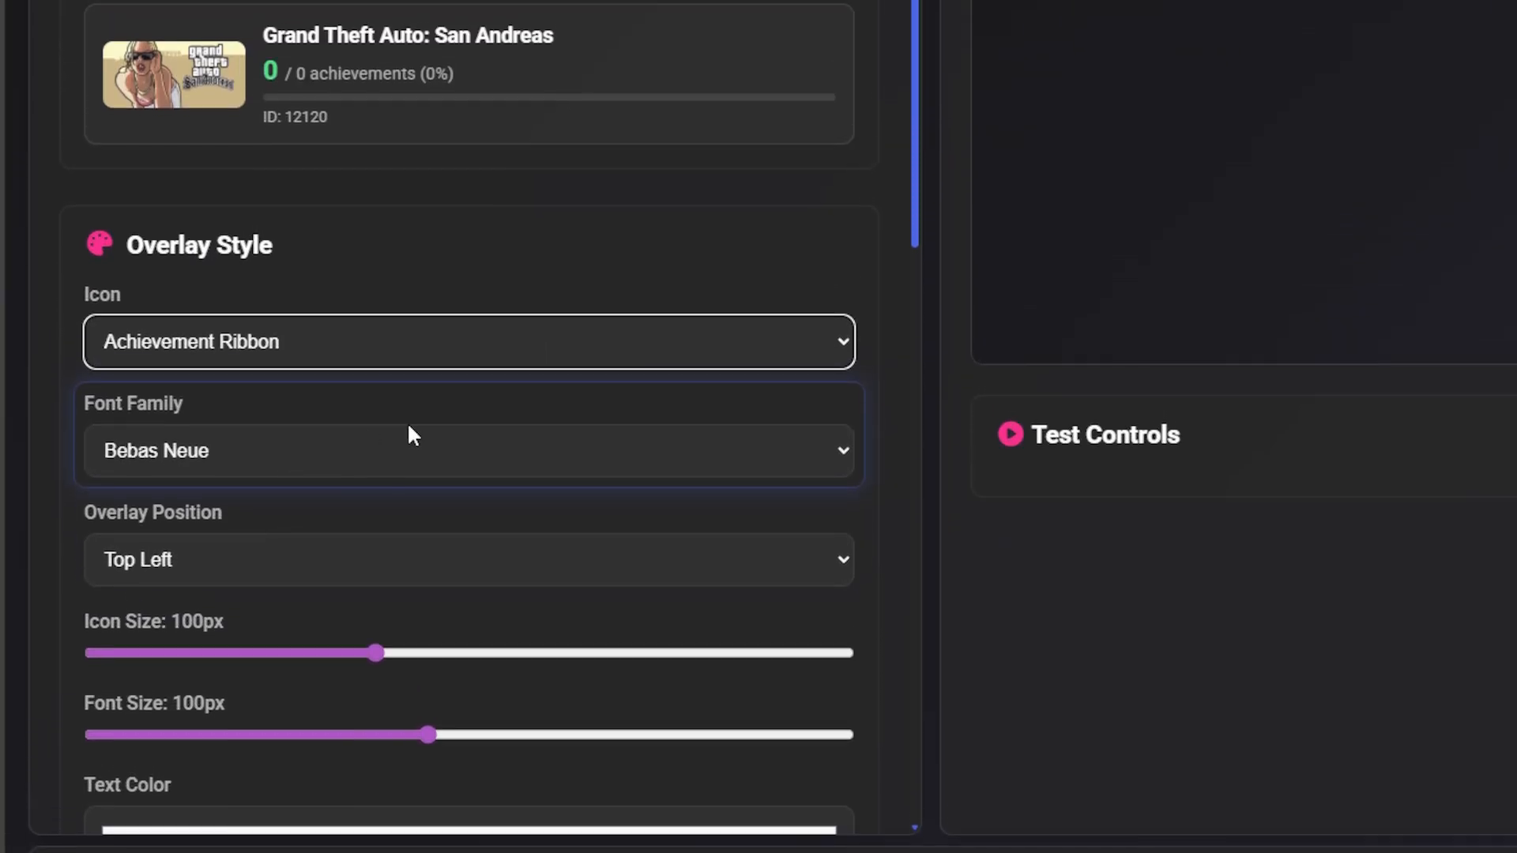
Step: Try an overlay font size of 145 px
scroll(332, 316, "down", 2)
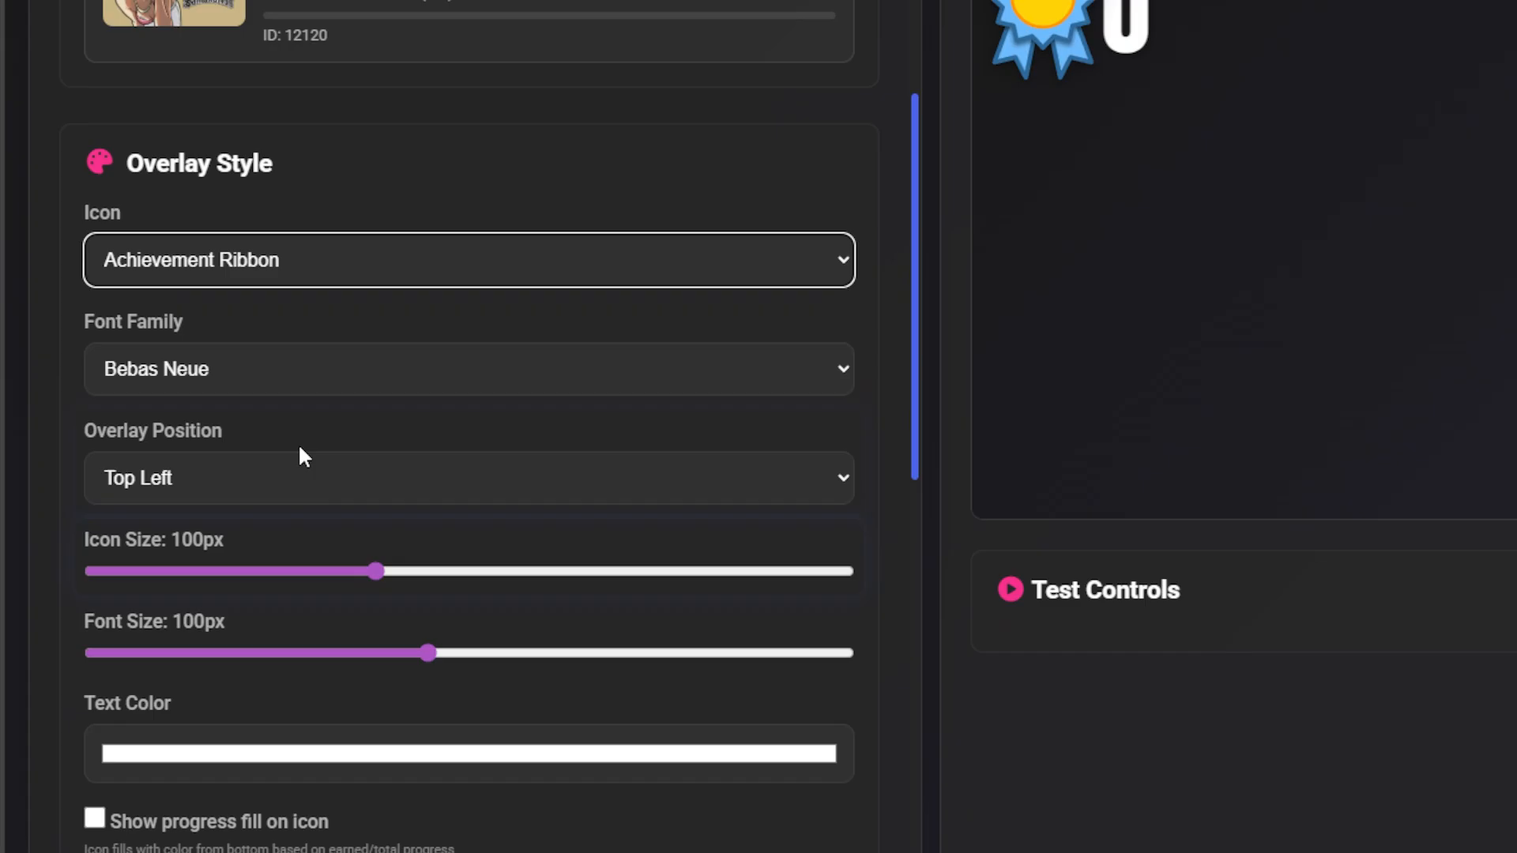
scroll(296, 439, "down", 3)
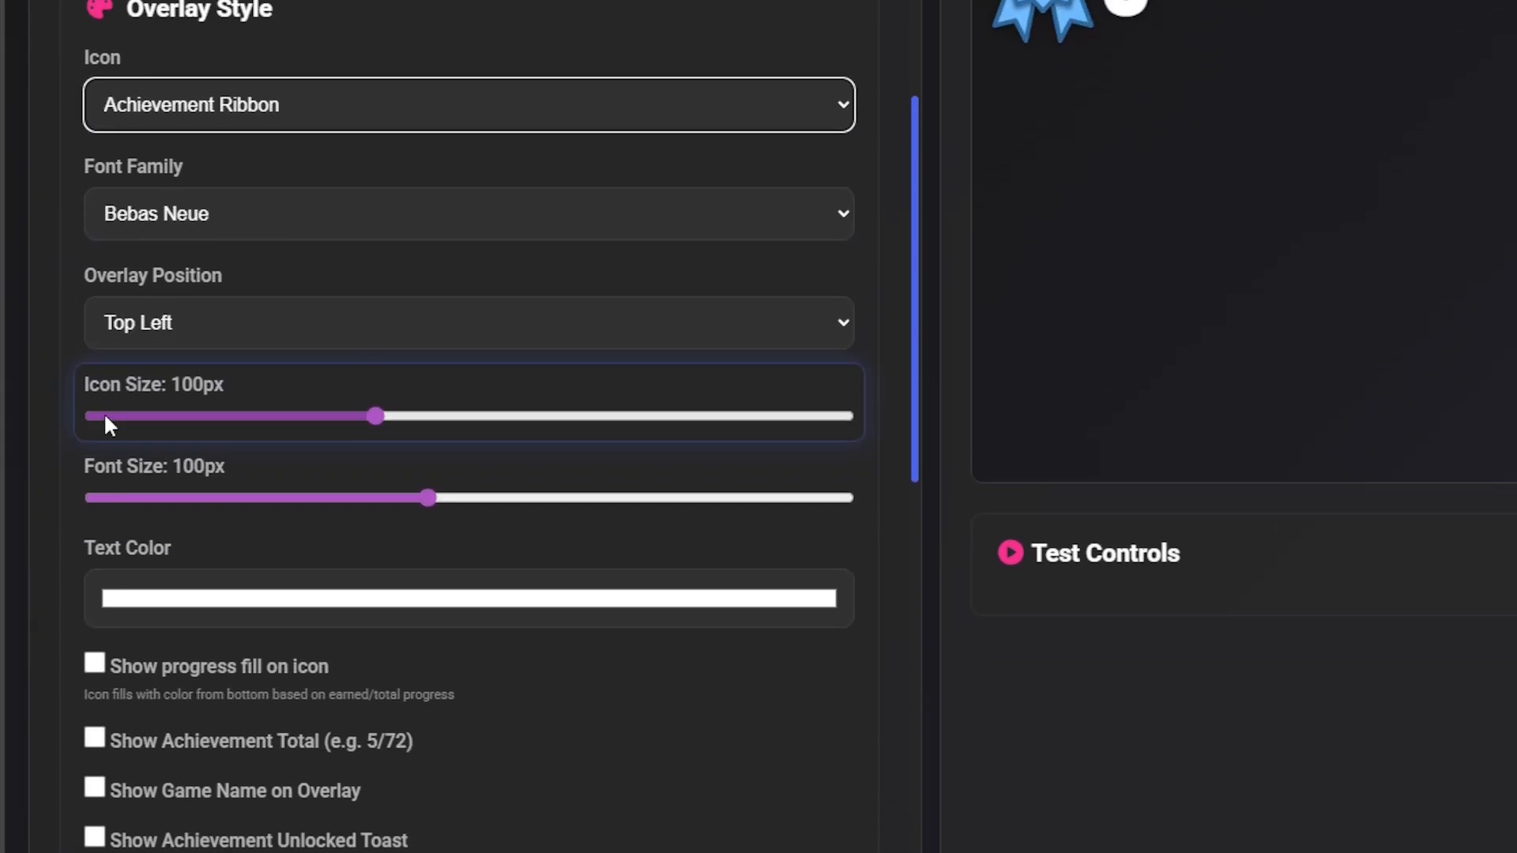
left_click_drag(423, 430, 620, 440)
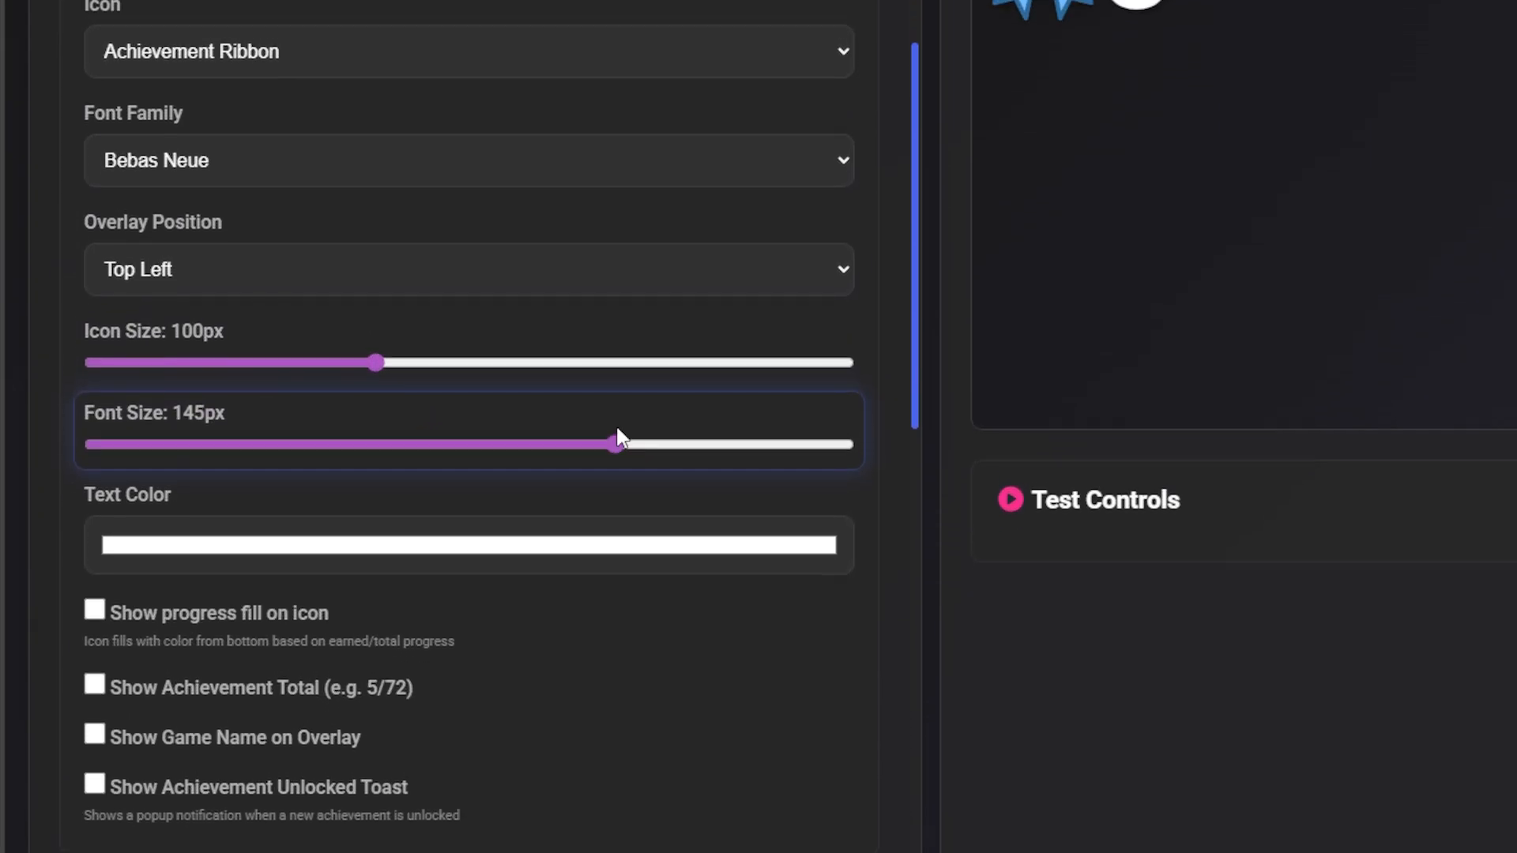
Step: Turn on the progress fill on the overlay icon
scroll(260, 430, "down", 1)
left_click(262, 438)
left_click(308, 427)
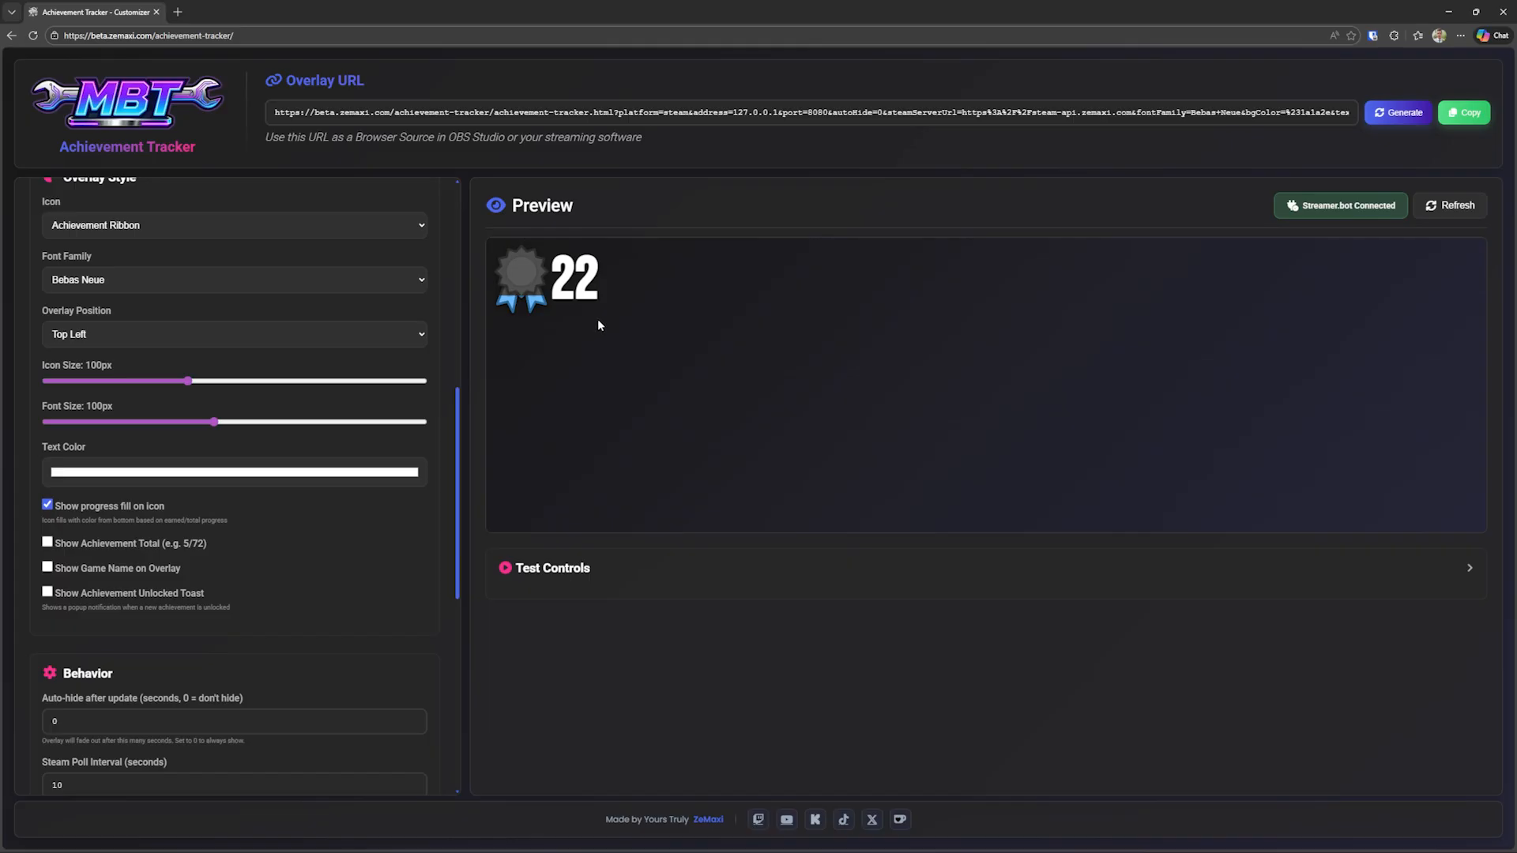
Step: Turn on Show Achievement Total for the overlay counter
scroll(269, 431, "up", 4)
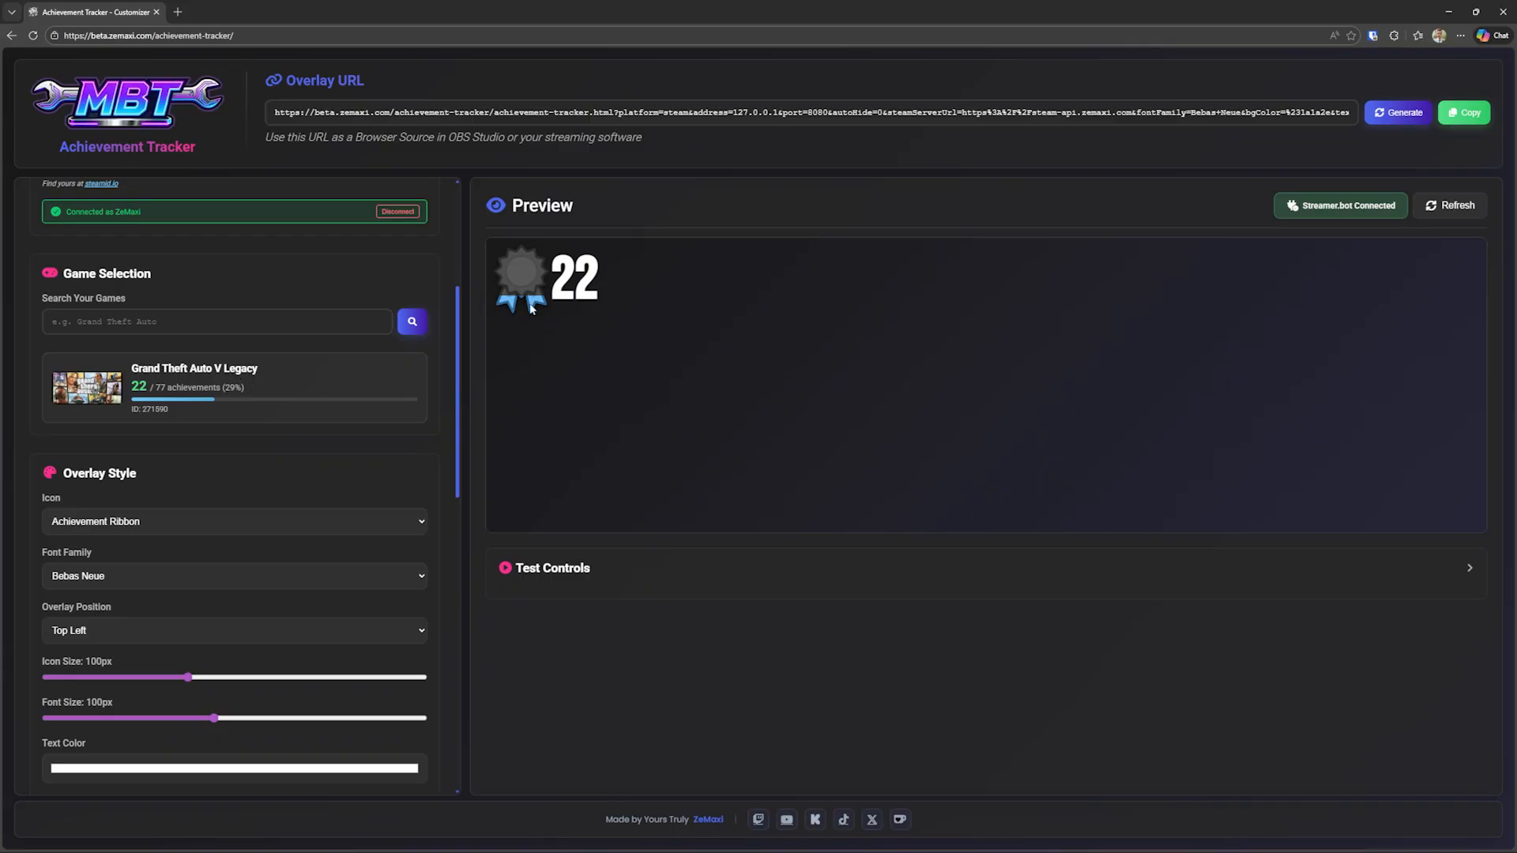
scroll(322, 532, "down", 3)
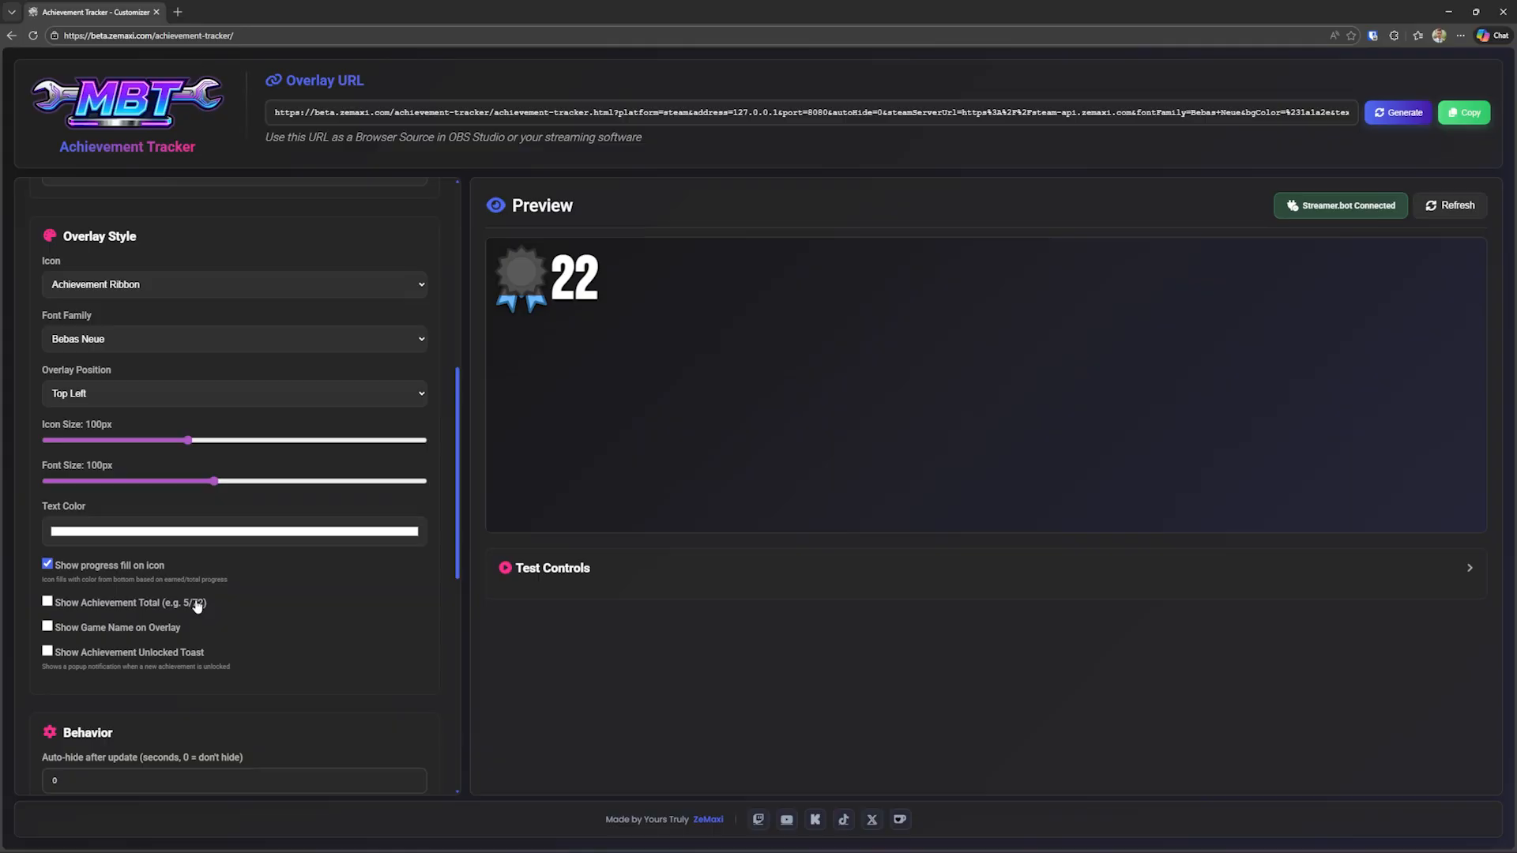
left_click(131, 606)
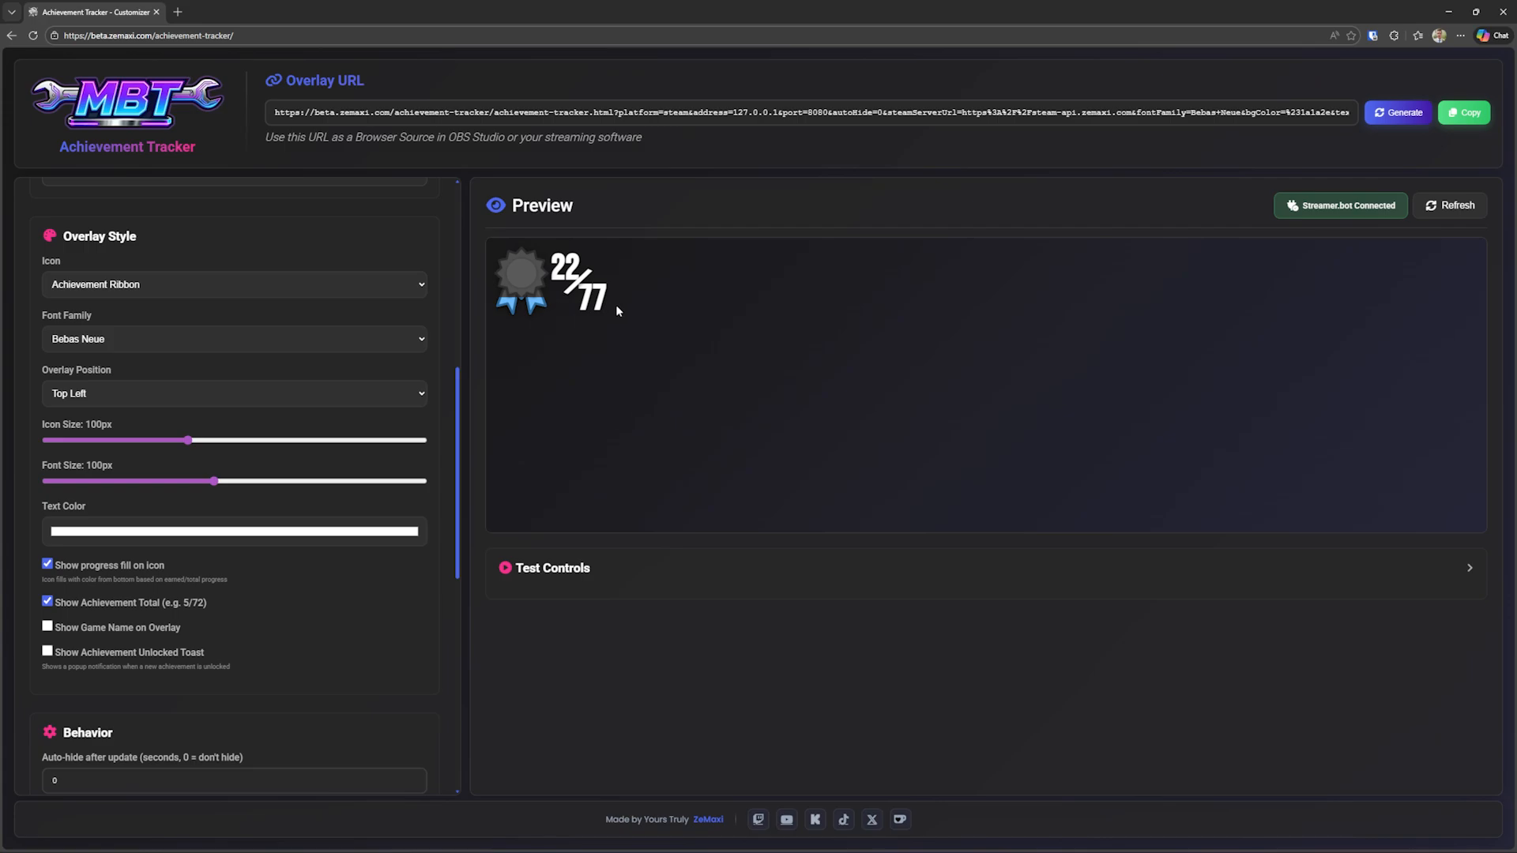
Step: Try the Show Game Name on Overlay and Show Achievement Unlocked Toast options, switching each off again
left_click(168, 629)
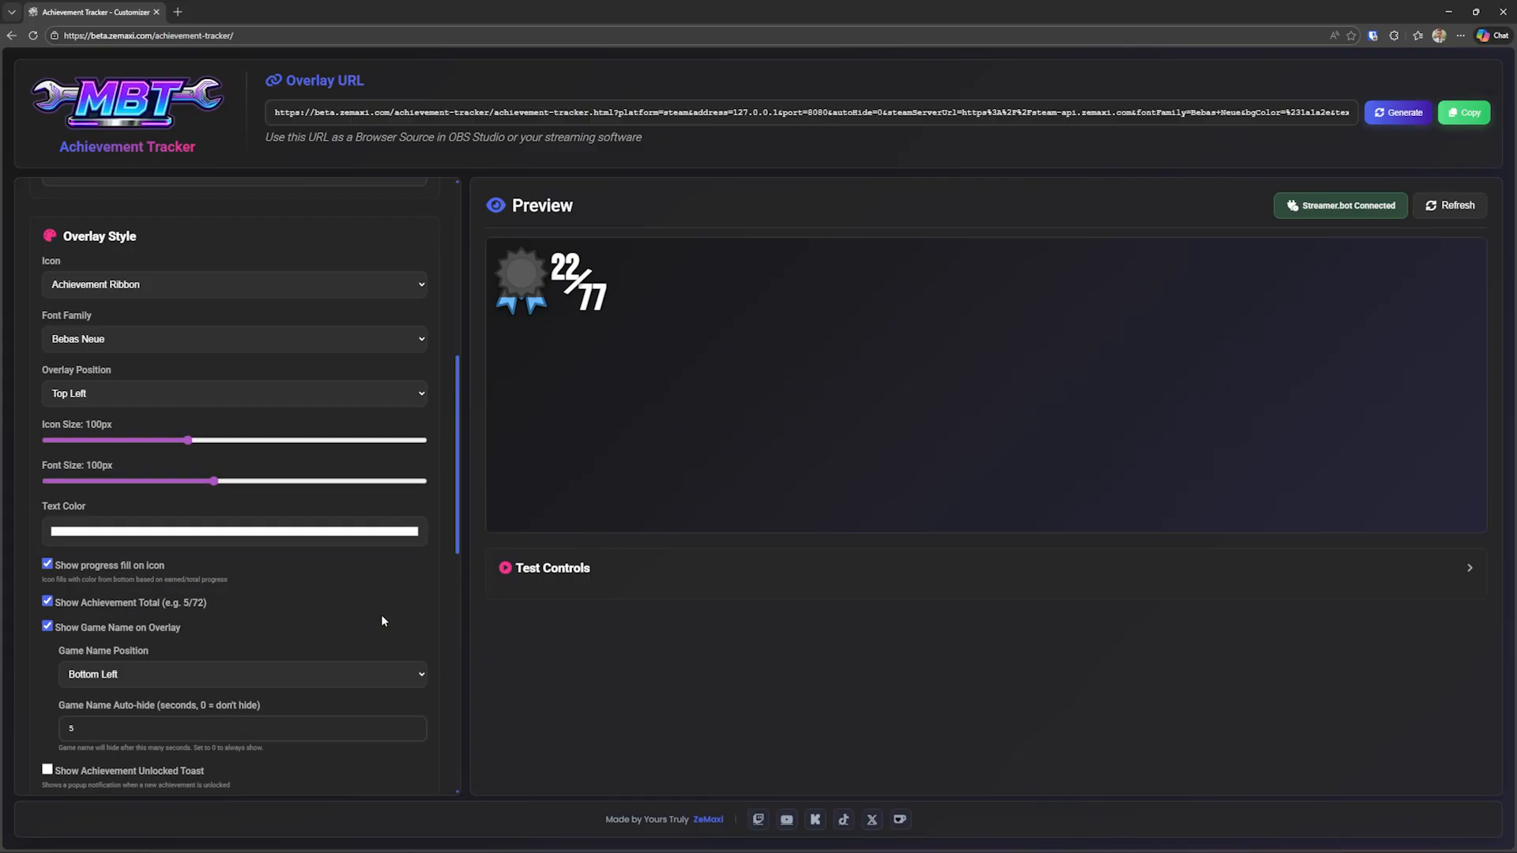
left_click(119, 628)
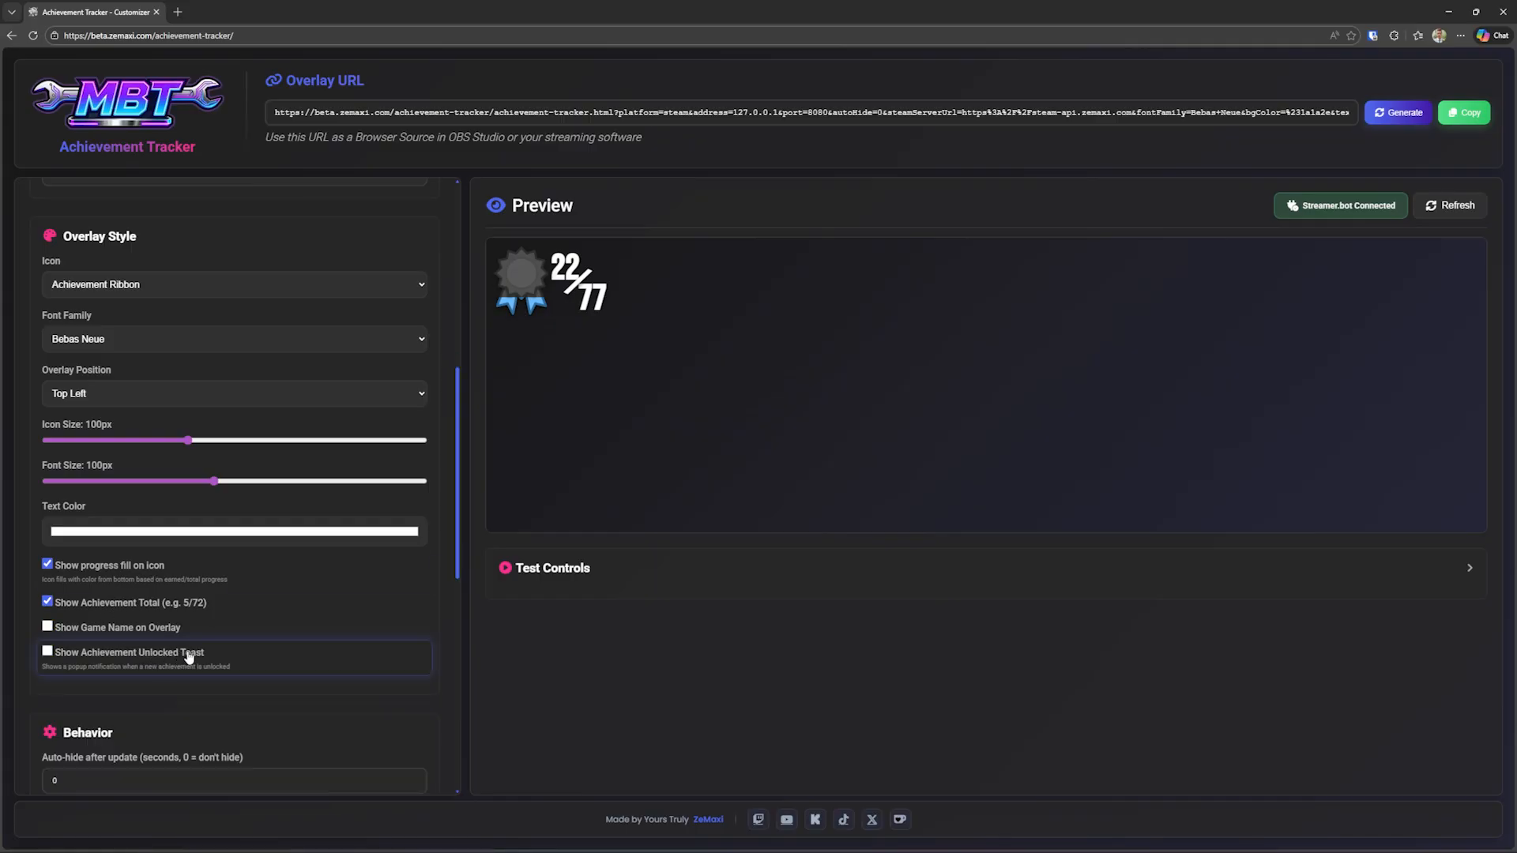
left_click(197, 656)
left_click(164, 661)
Step: Set the overlay's auto-hide after update to 5 seconds in the Behavior settings
scroll(164, 660, "down", 5)
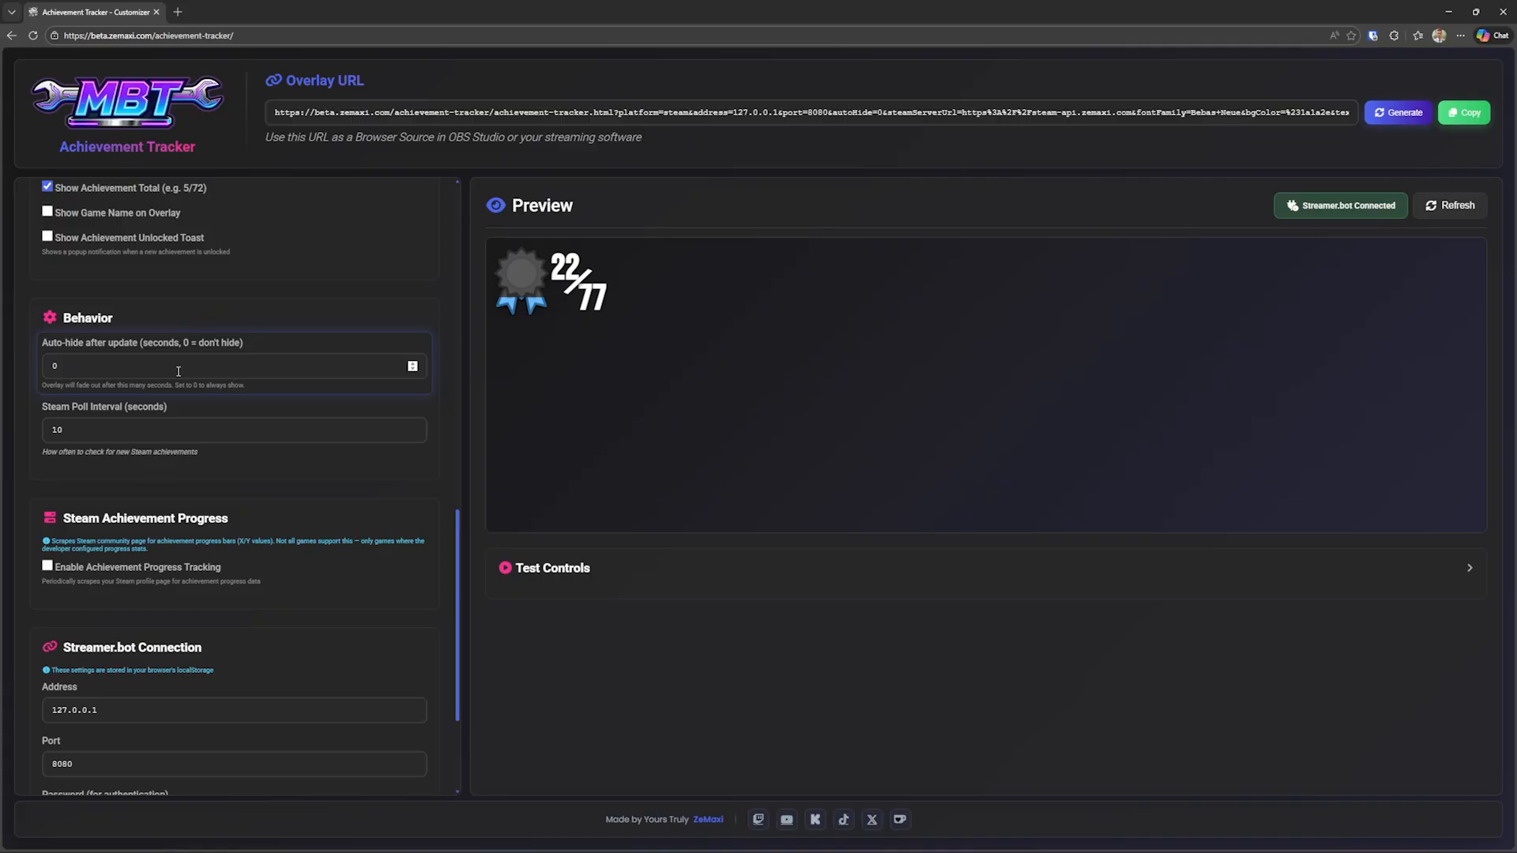
left_click(345, 366)
key("BackSpace")
type("5")
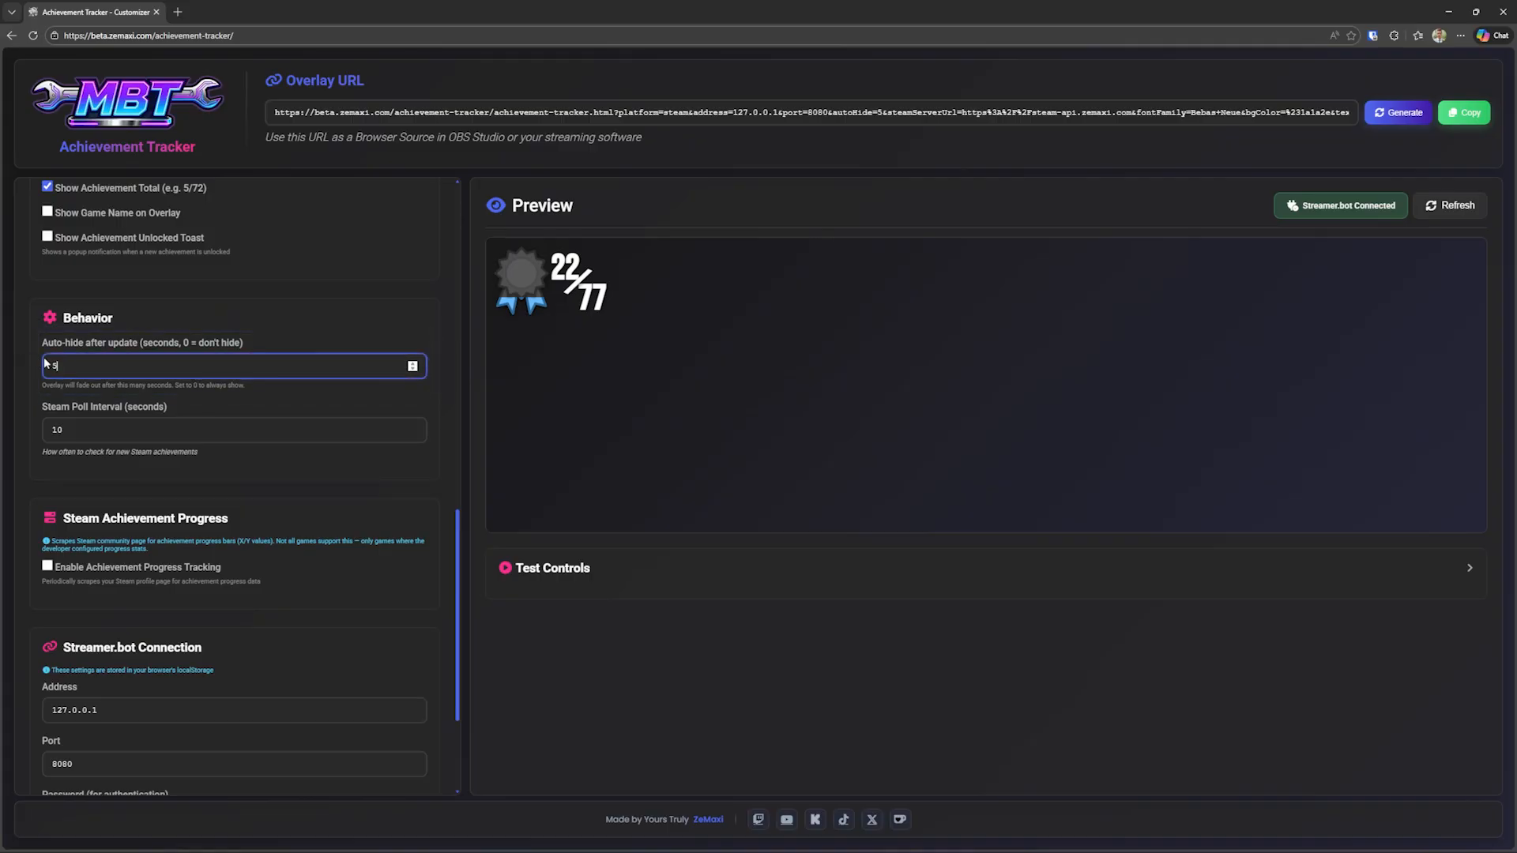
left_click(305, 410)
left_click(543, 393)
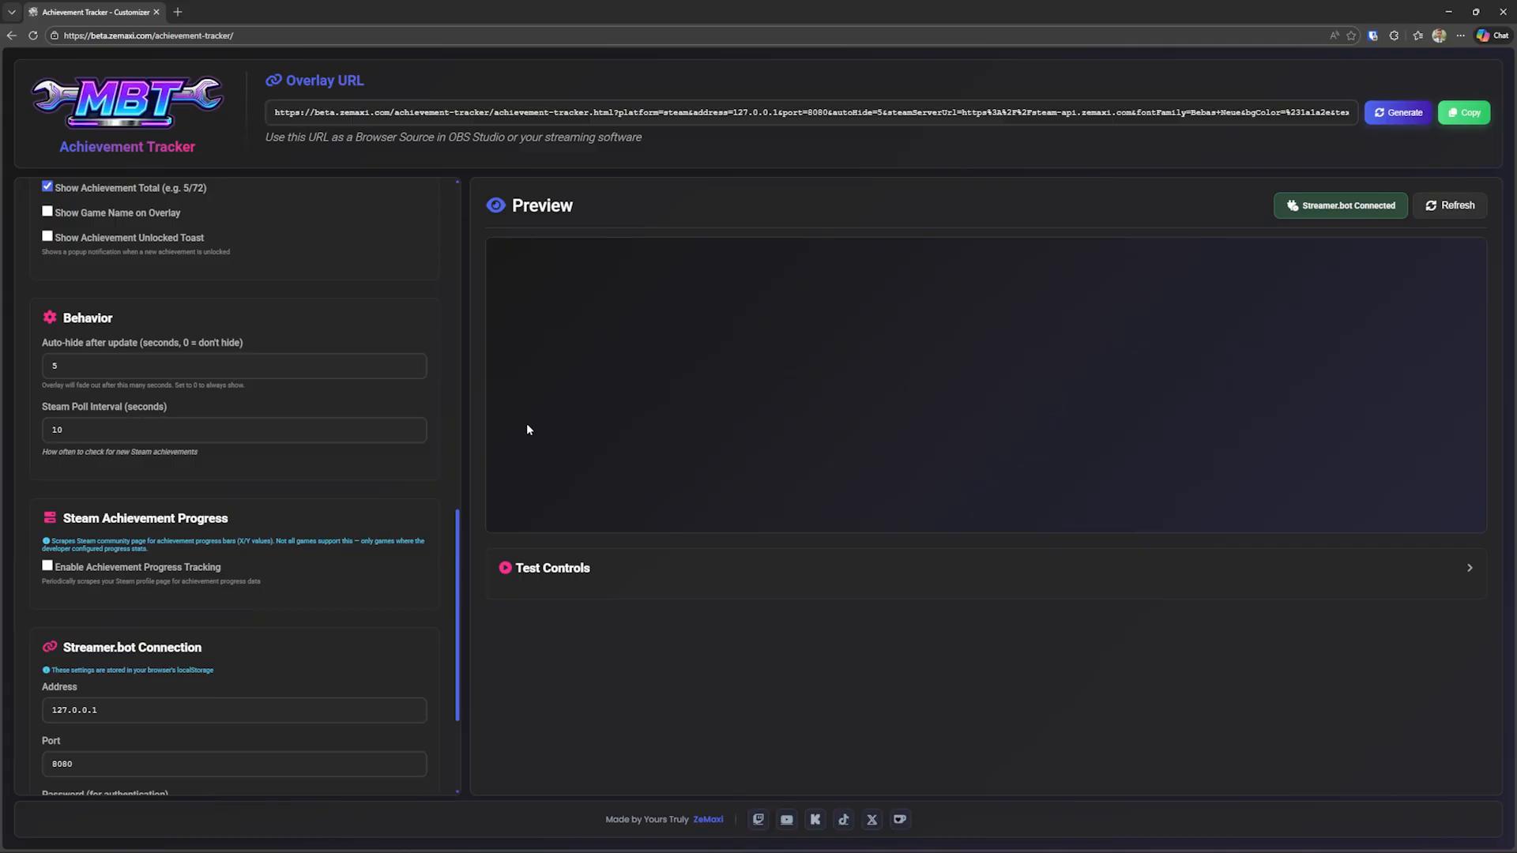
left_click(176, 440)
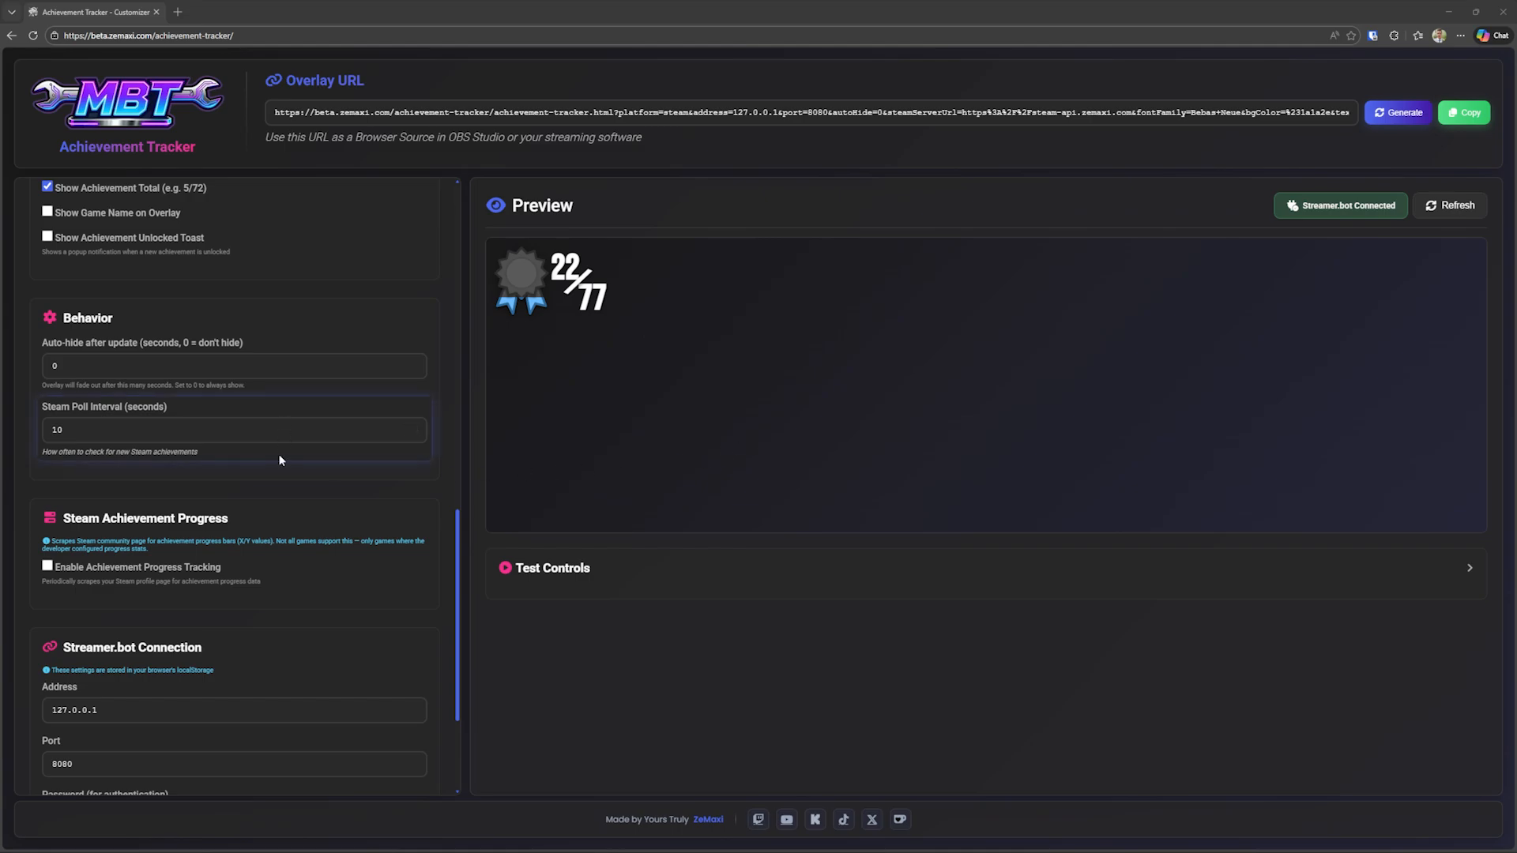
Step: Enable Achievement Progress Tracking and scrape the Steam achievement progress immediately
left_click(166, 572)
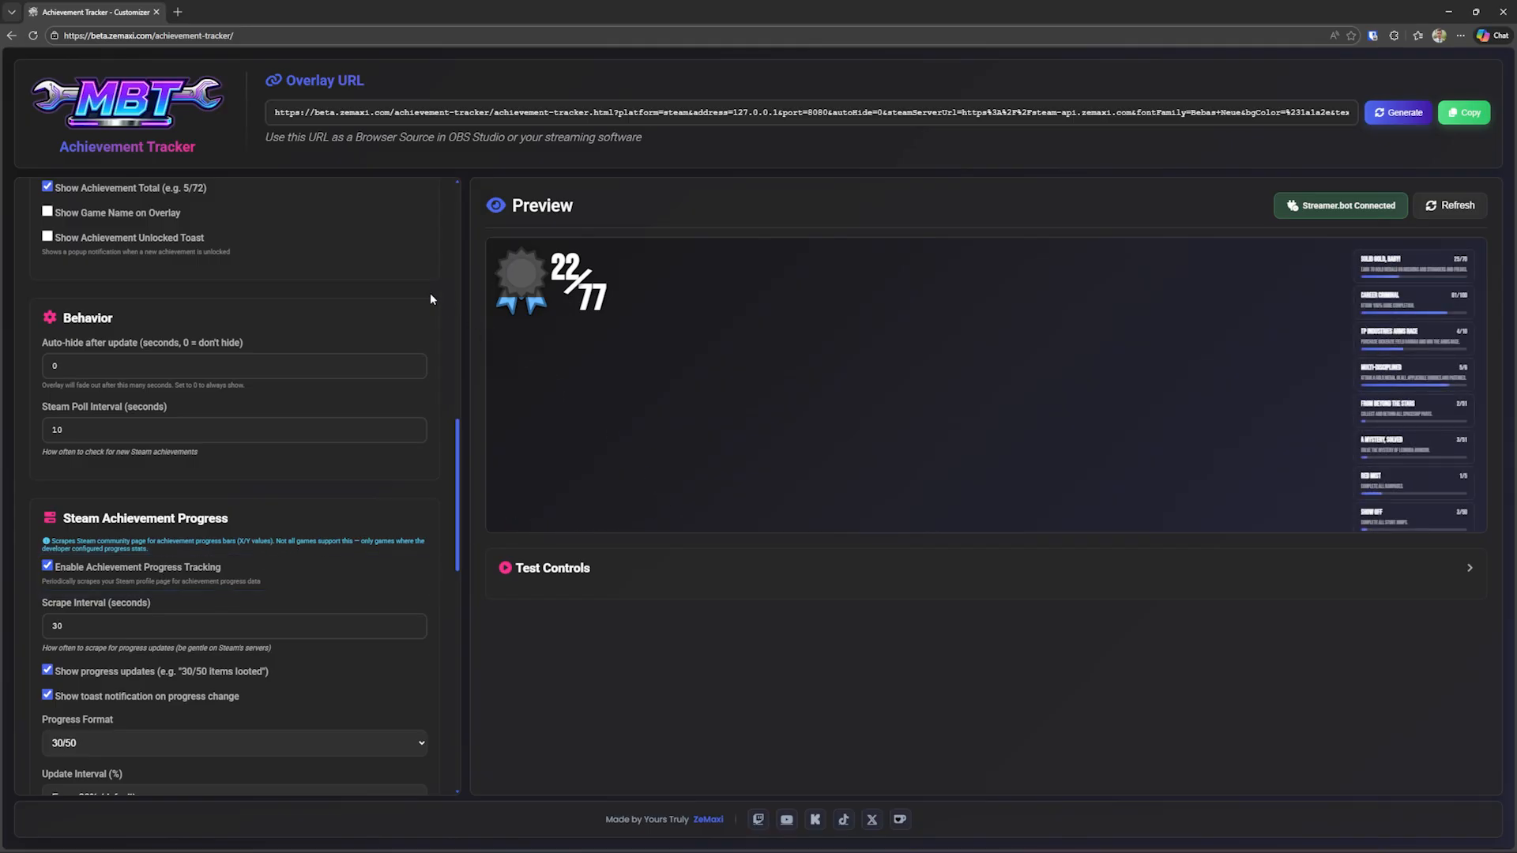
scroll(248, 358, "up", 7)
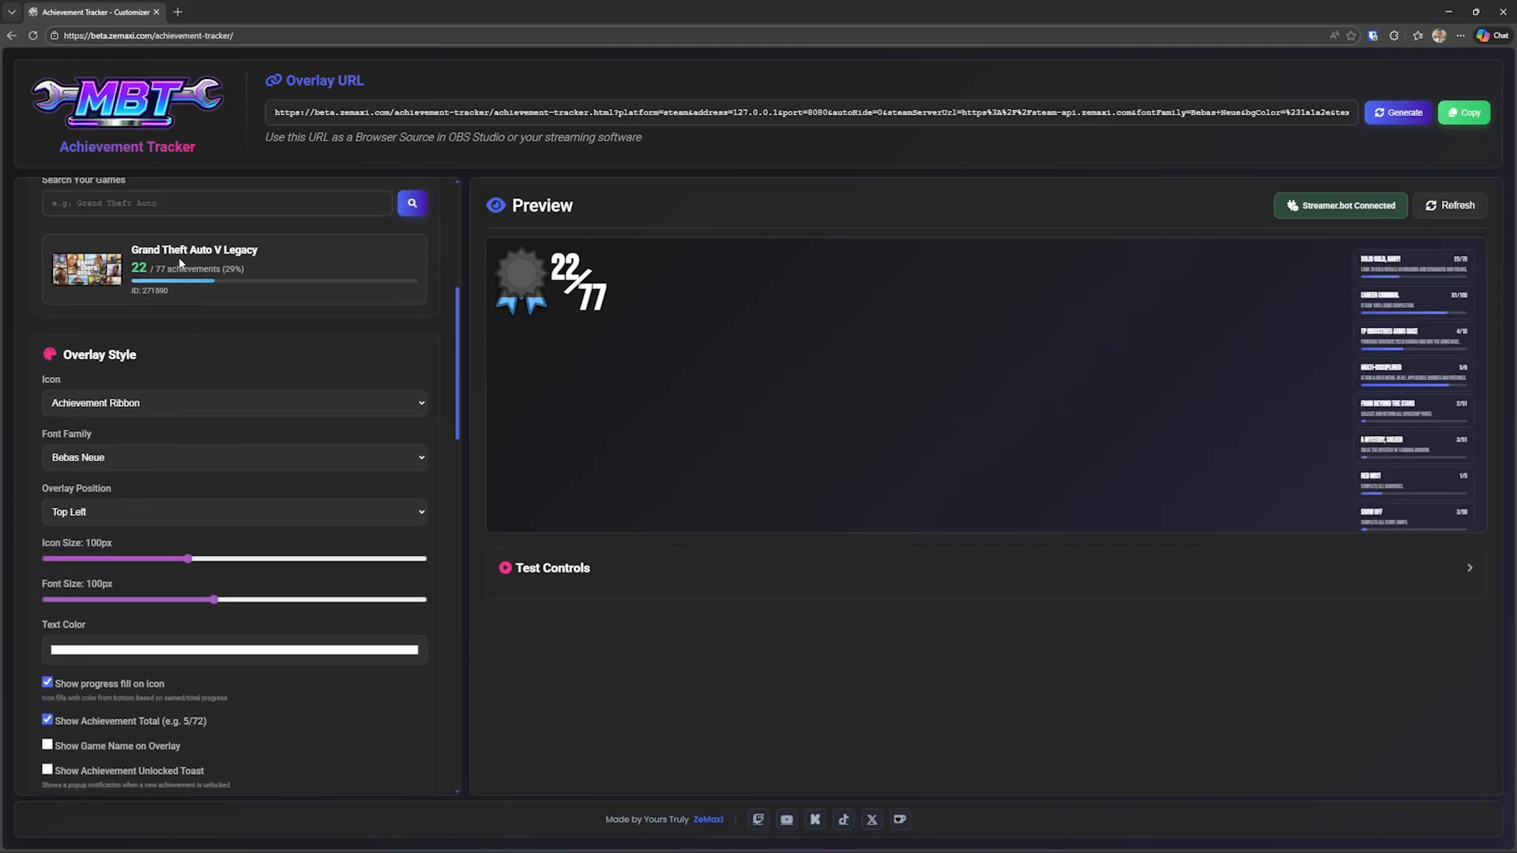
scroll(260, 296, "down", 3)
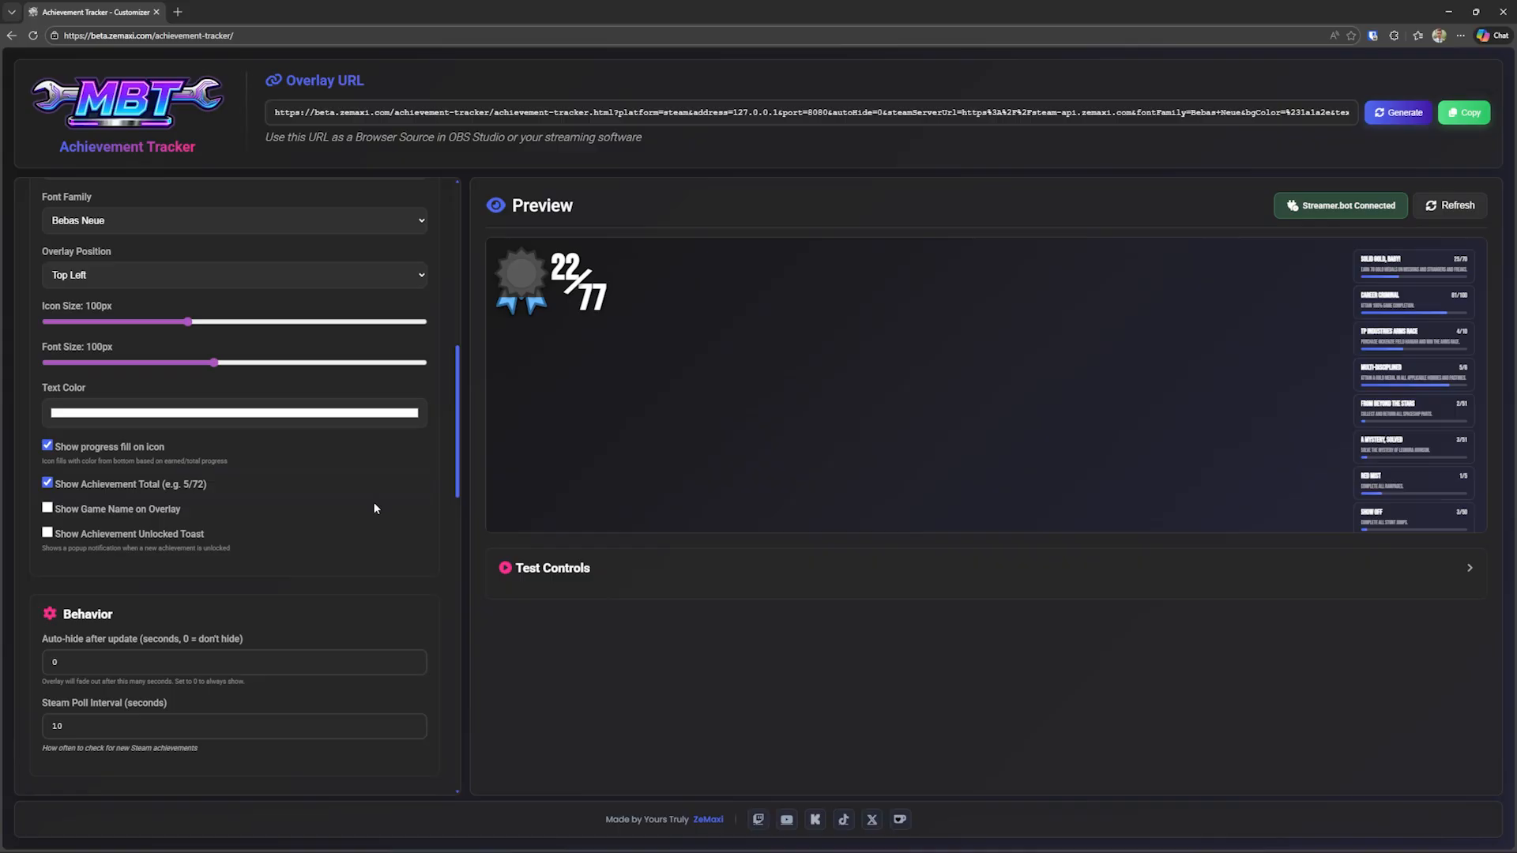
scroll(375, 508, "down", 2)
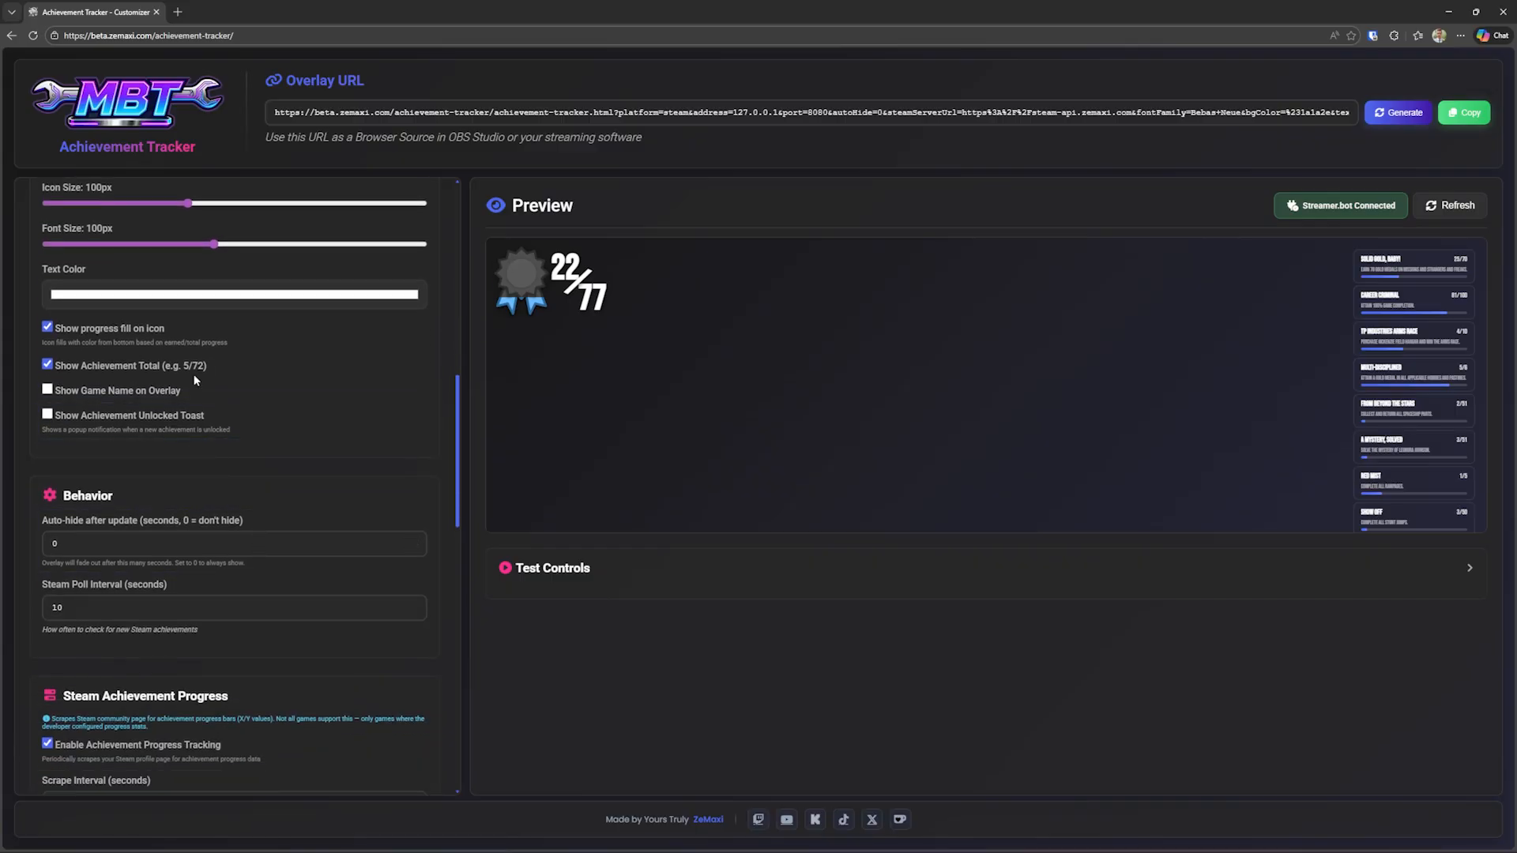
scroll(193, 375, "down", 12)
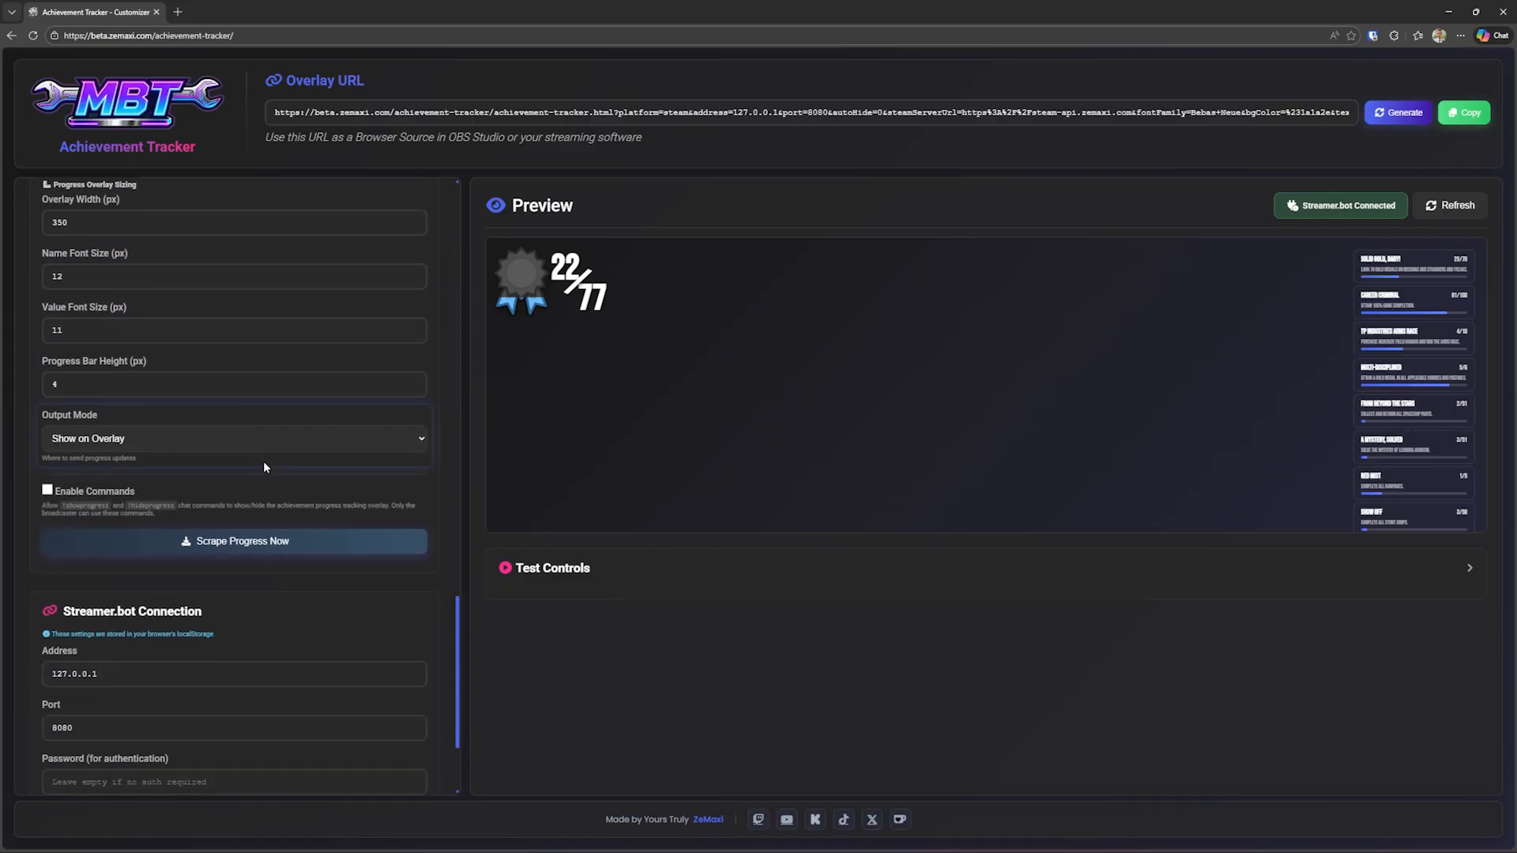
scroll(264, 463, "down", 1)
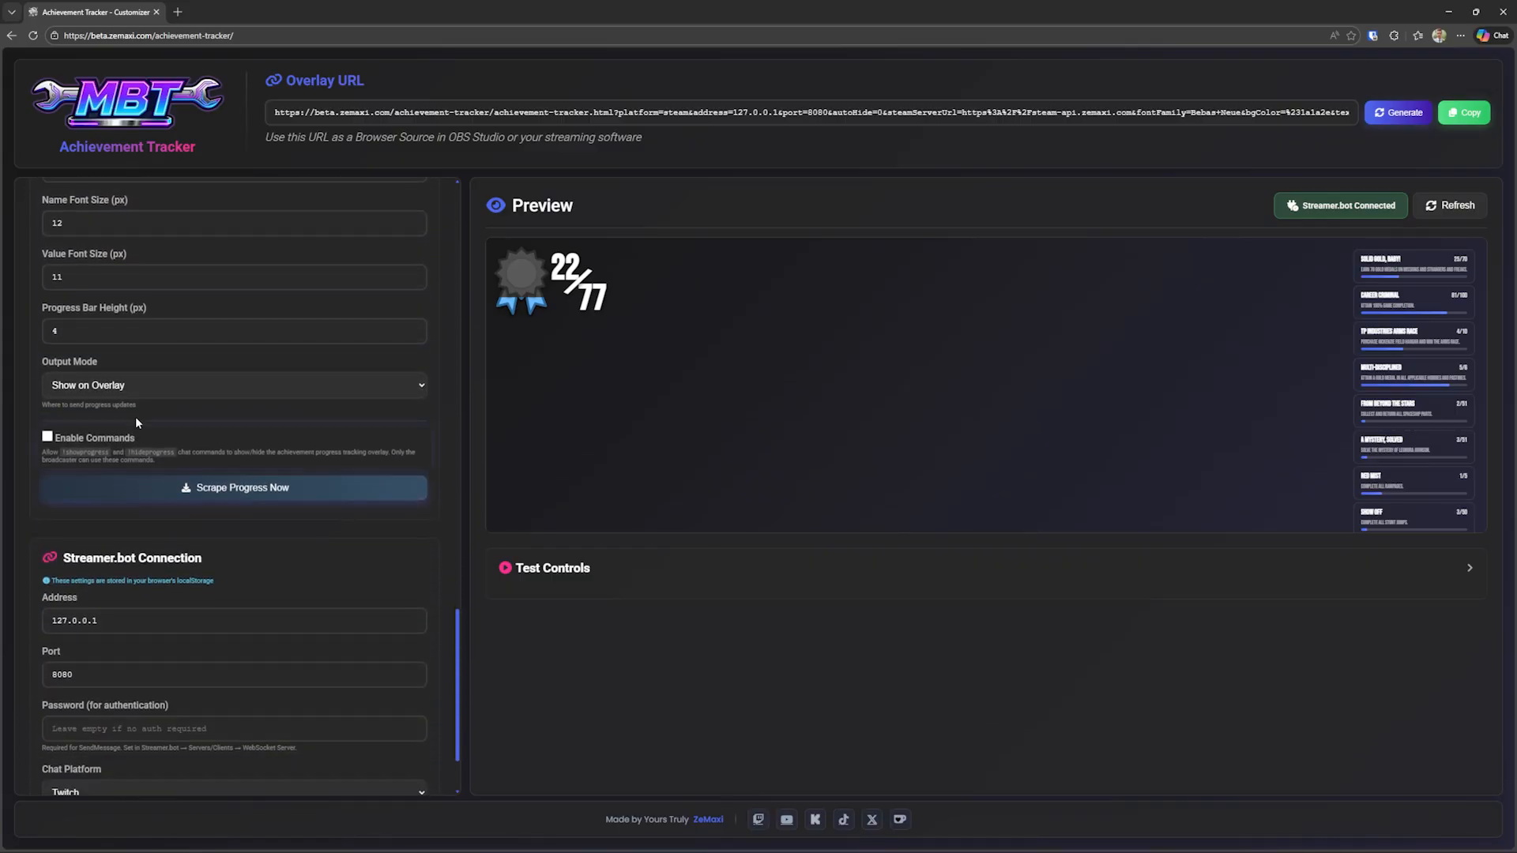
left_click(230, 496)
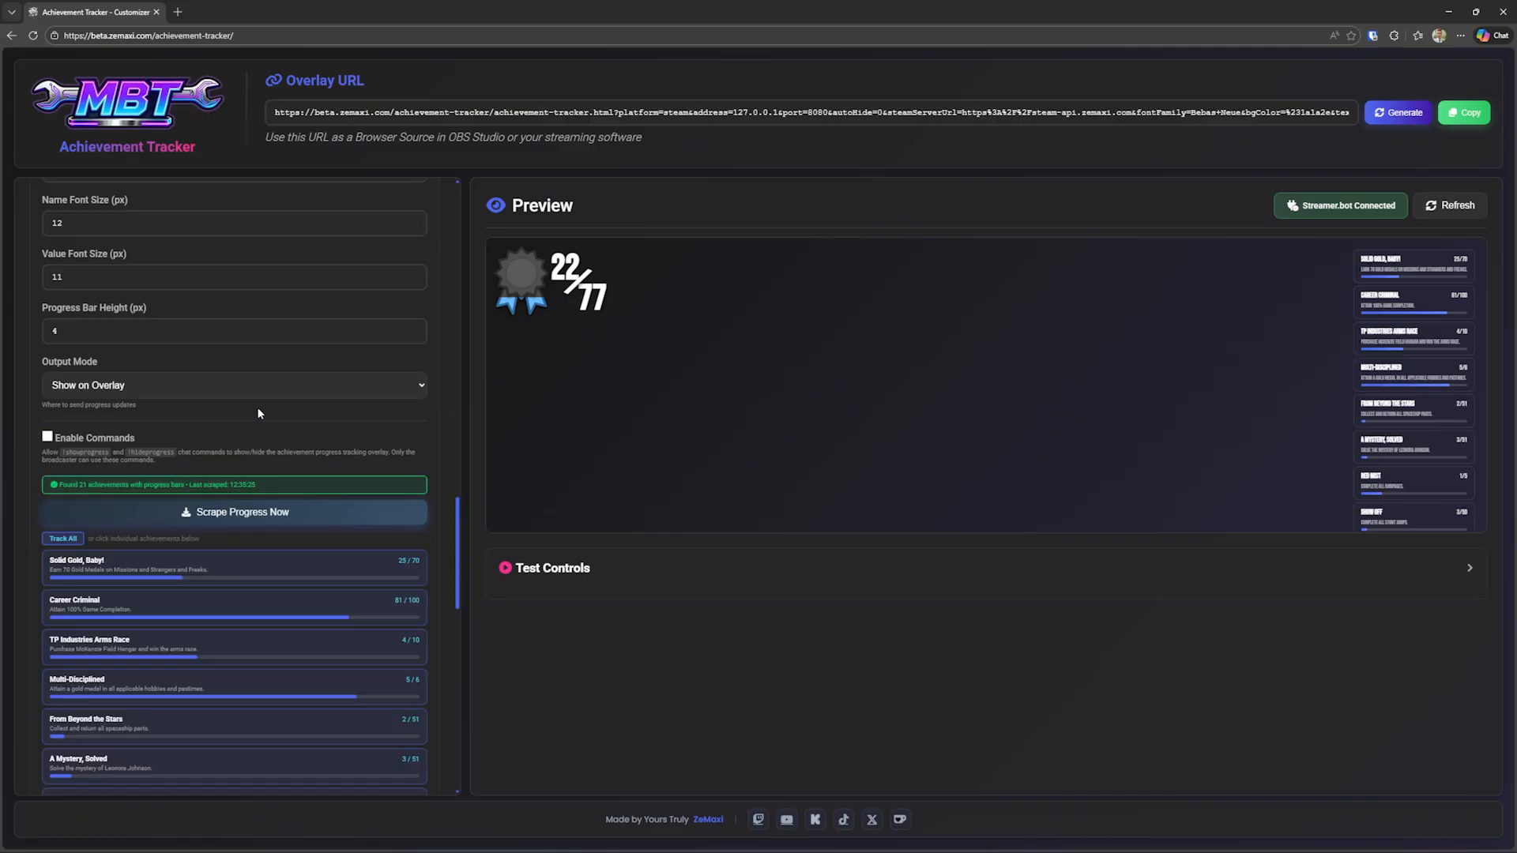
Step: Switch off Track All and track only the Solid Gold, Baby!, Career Criminal and Multi-Disciplined achievements
scroll(282, 476, "down", 3)
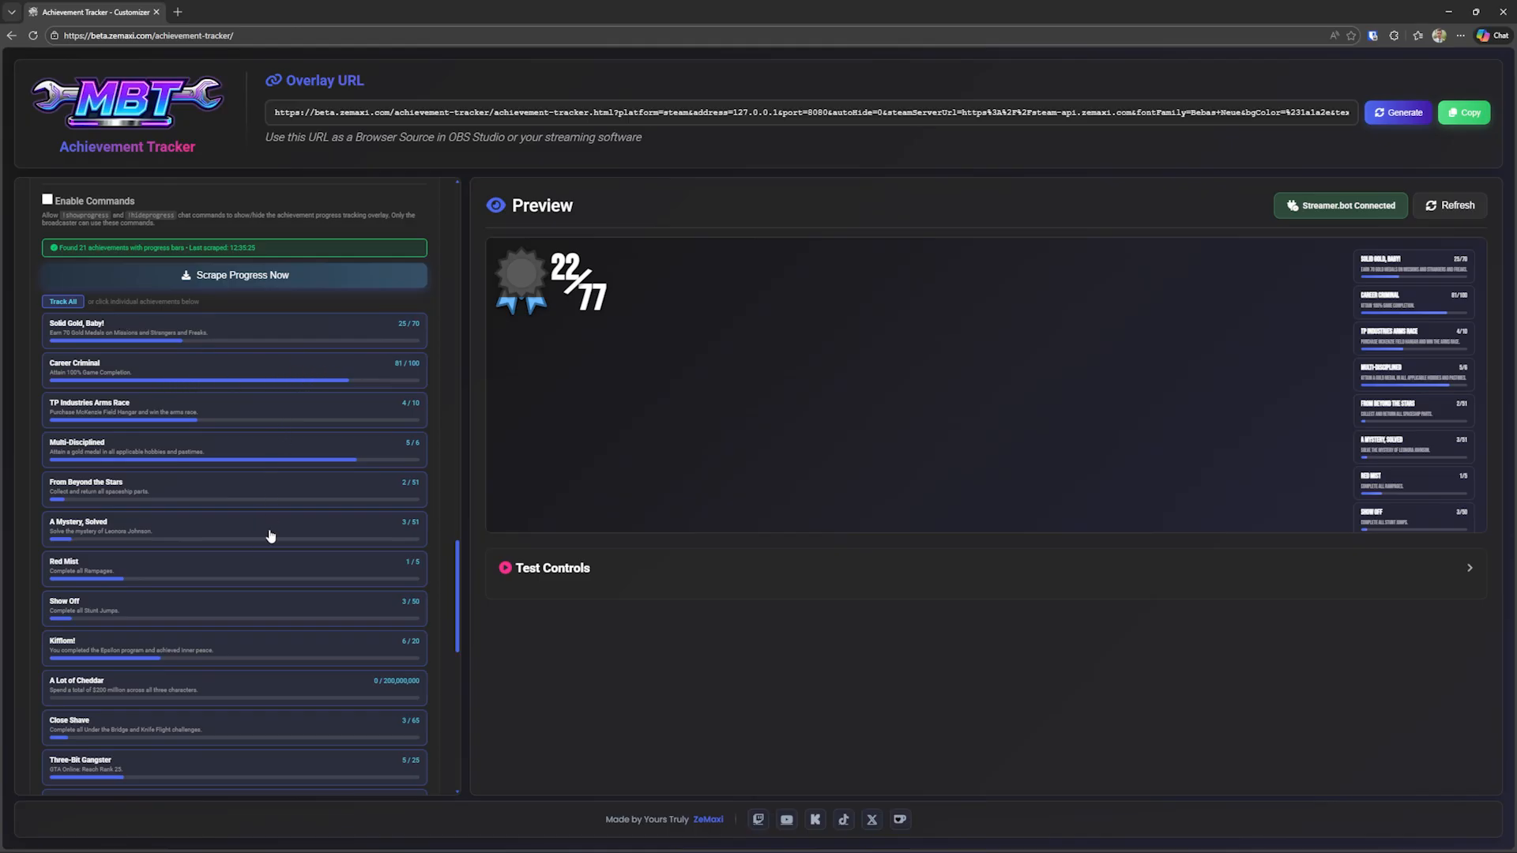
scroll(282, 545, "down", 5)
scroll(266, 650, "down", 3)
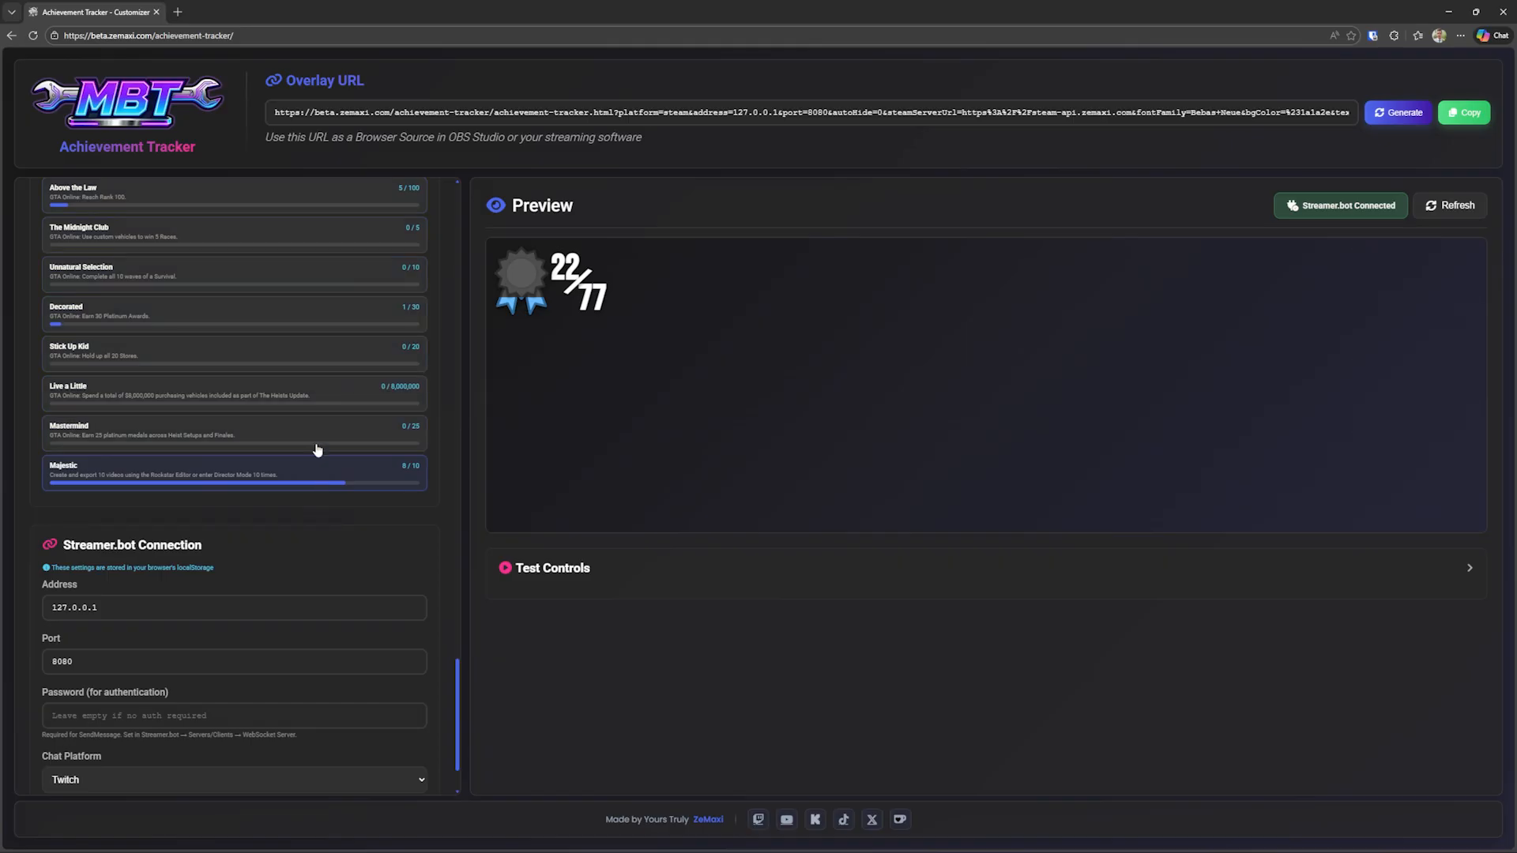
scroll(308, 483, "up", 8)
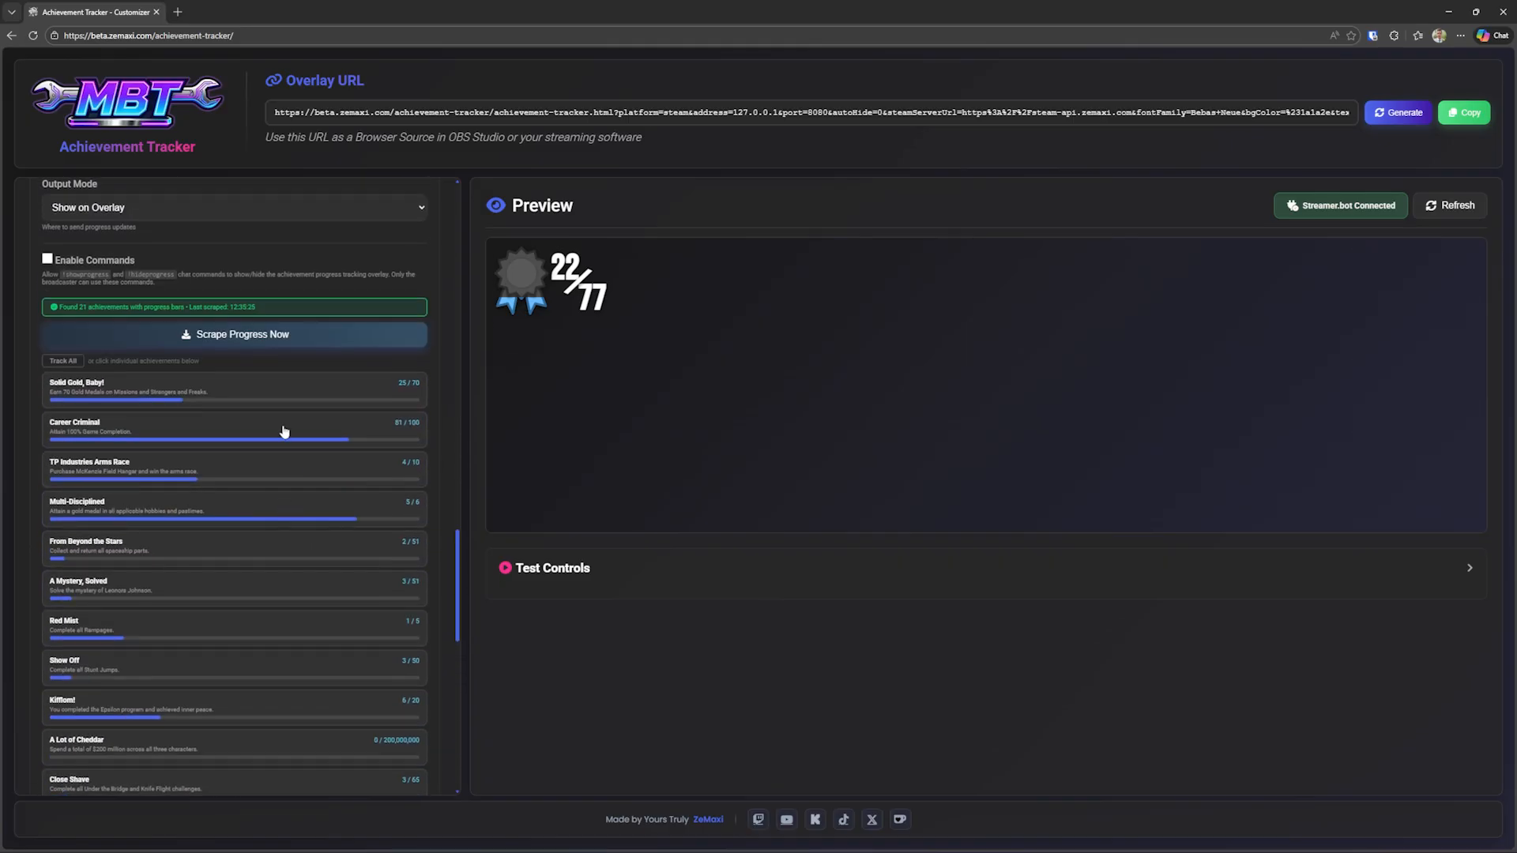
scroll(282, 508, "up", 2)
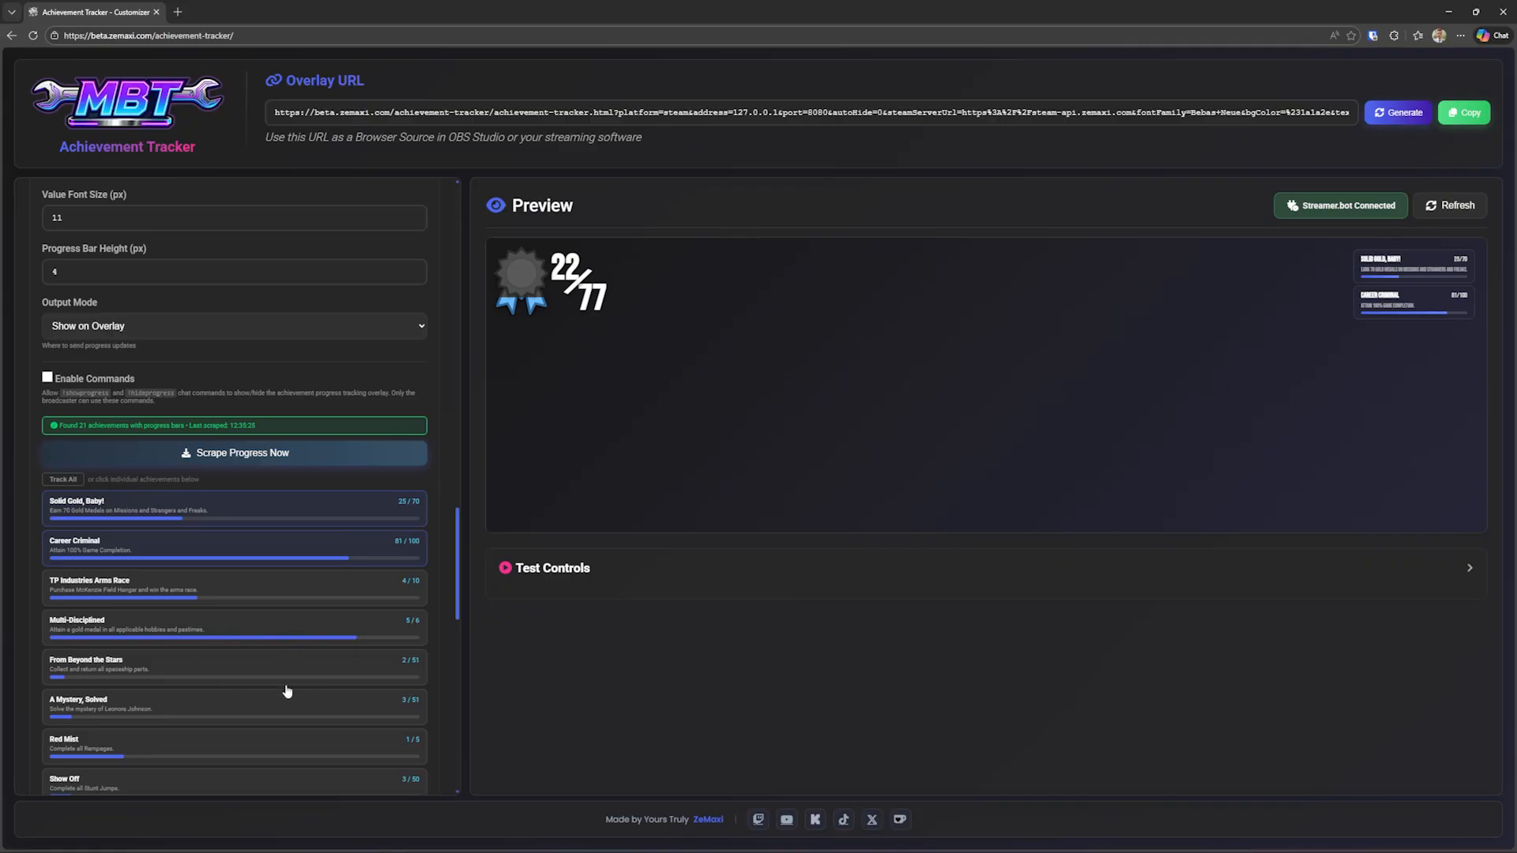
left_click(209, 637)
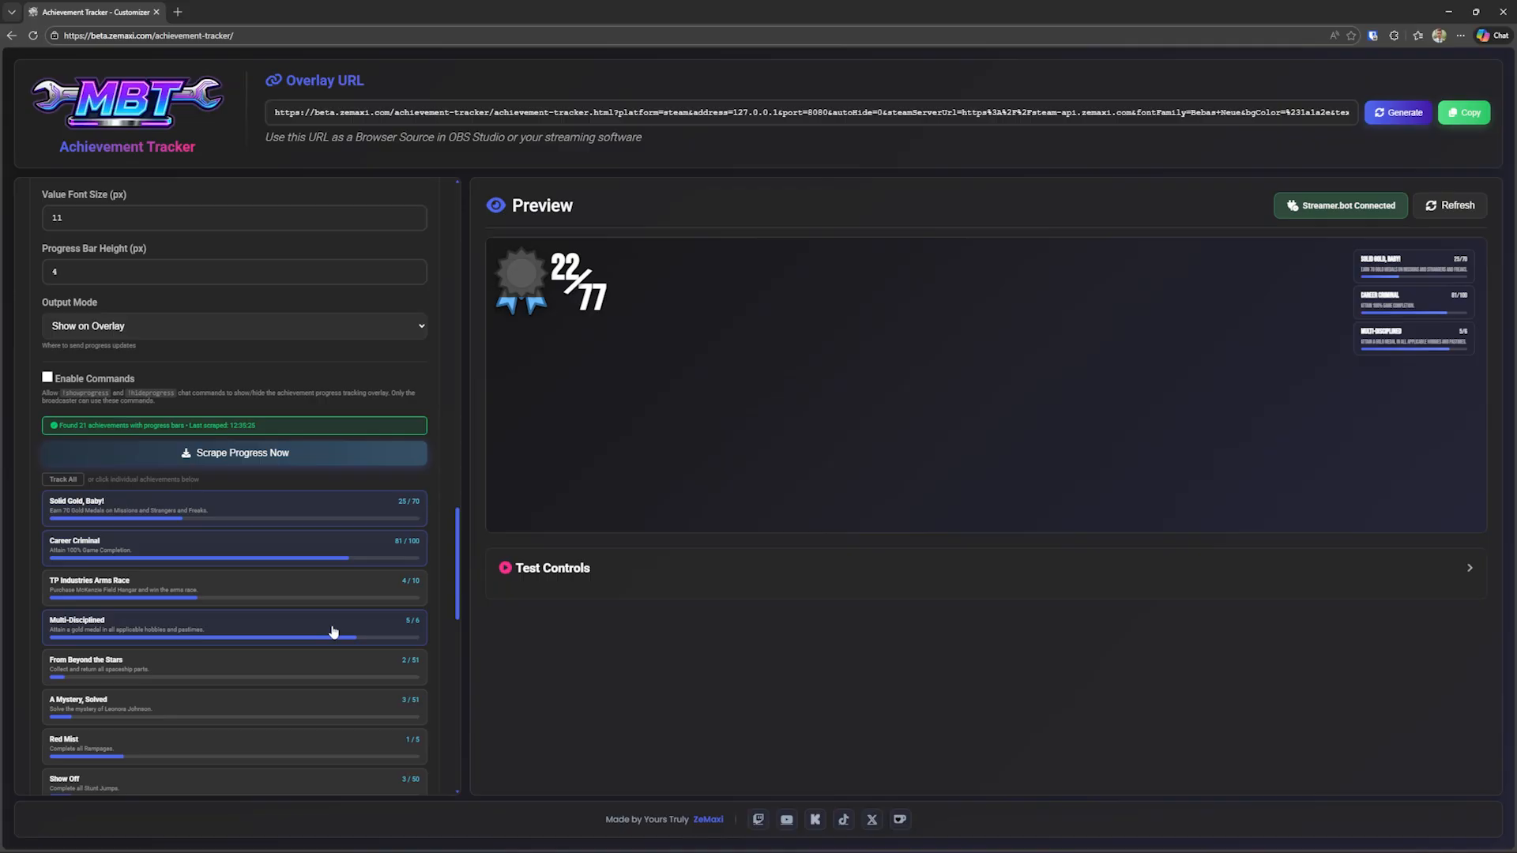
Step: Try Both as the Output Mode for progress updates and settle on Send to Streamer.bot Chat
scroll(229, 545, "up", 4)
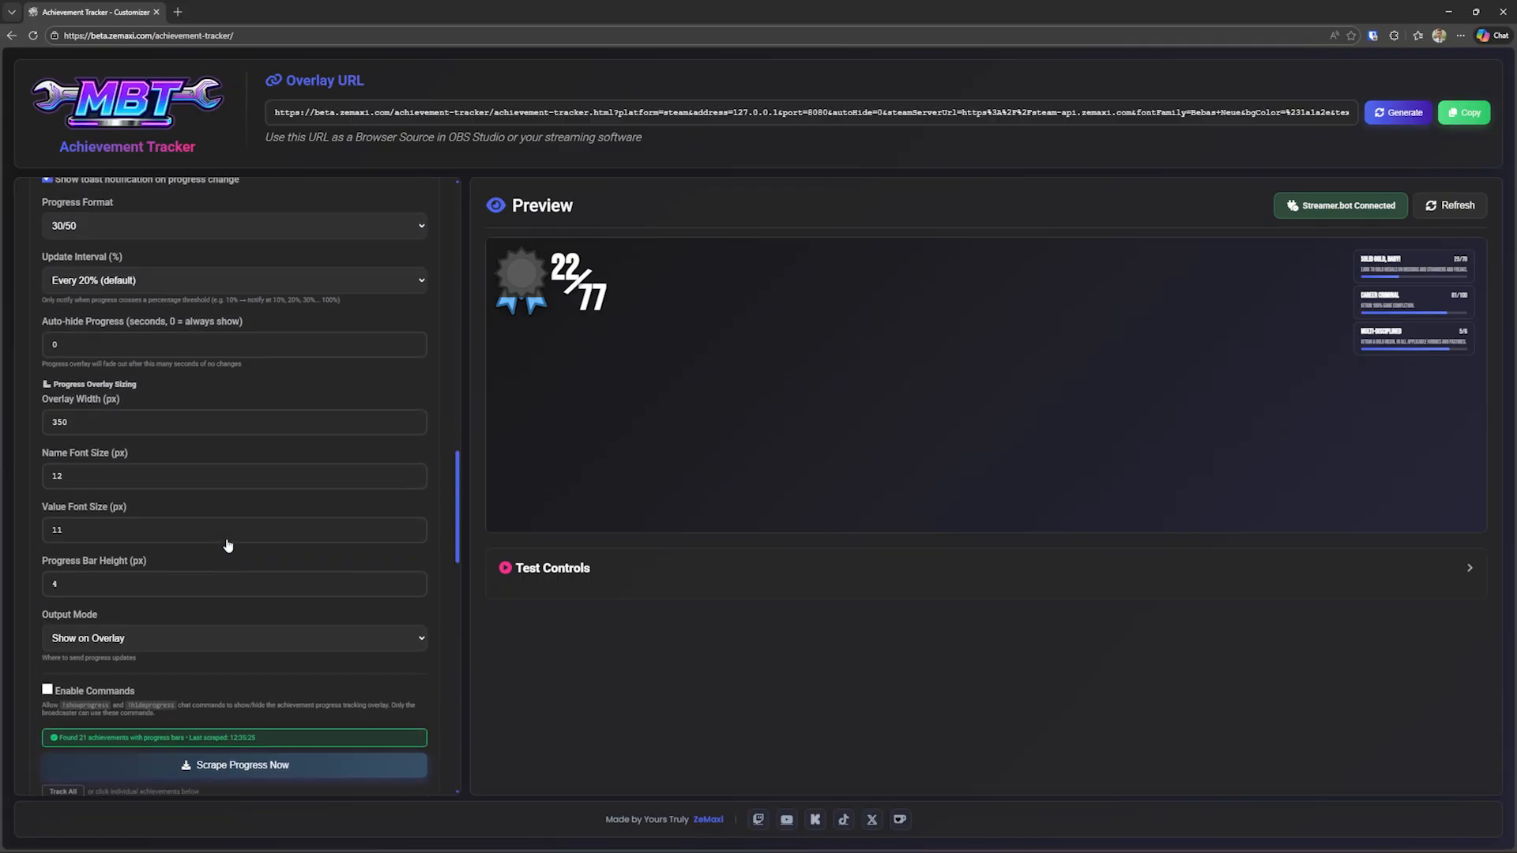
scroll(228, 545, "up", 2)
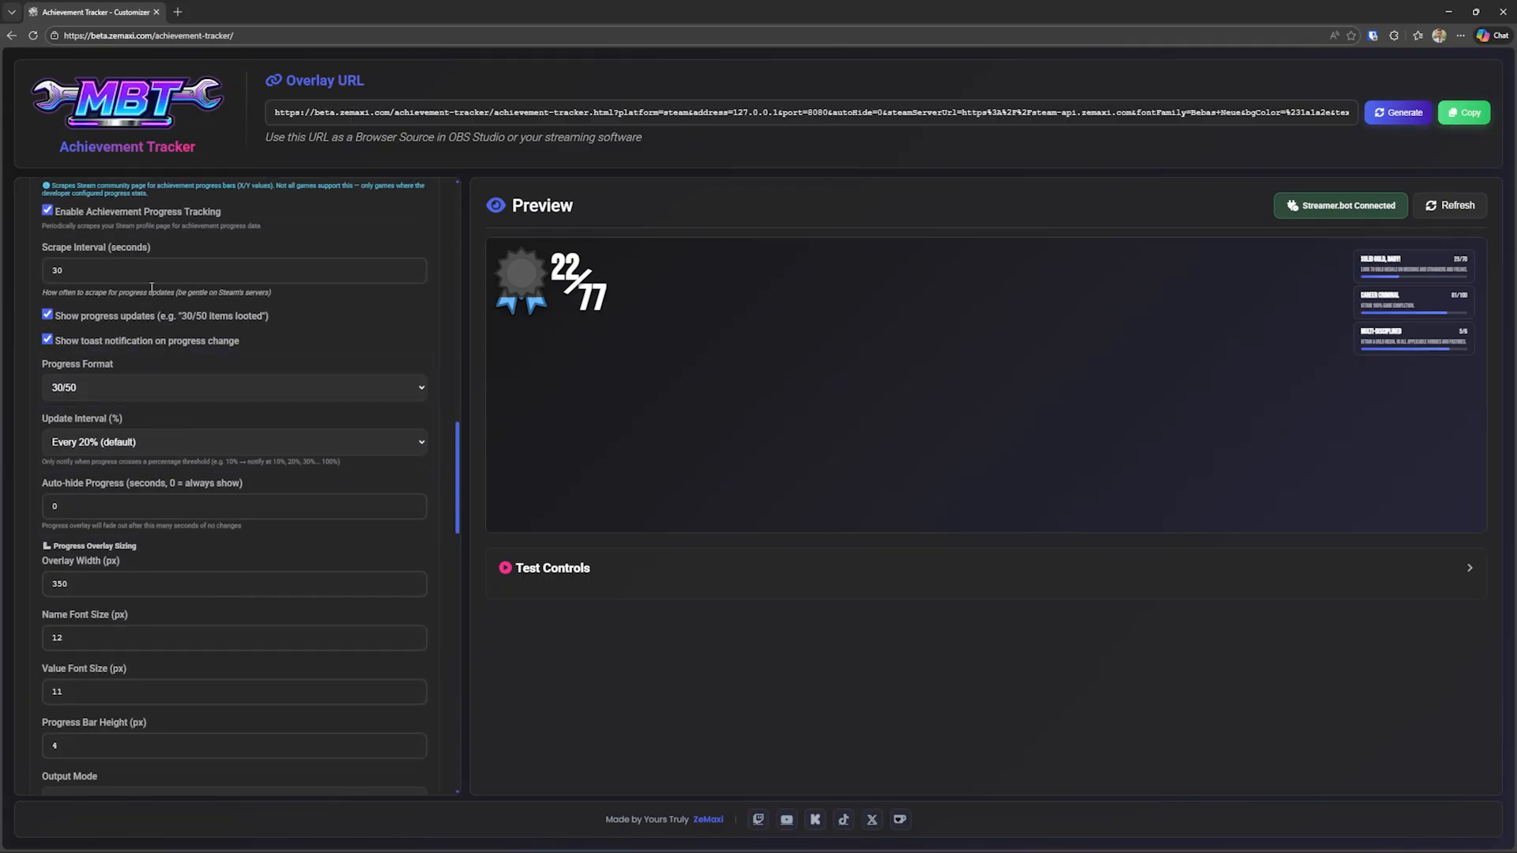
scroll(151, 289, "up", 1)
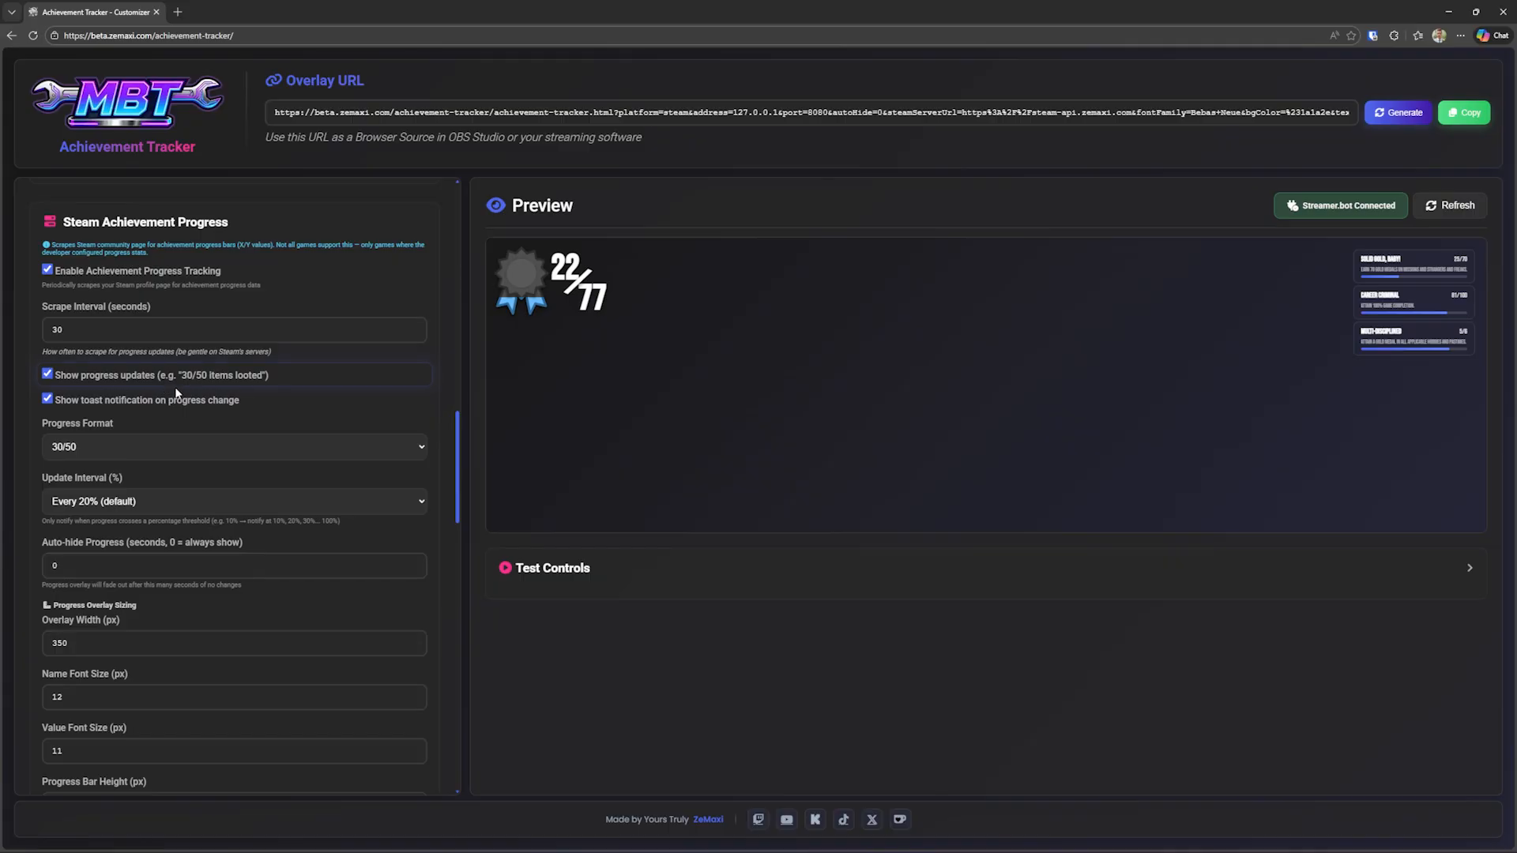
scroll(180, 411, "down", 1)
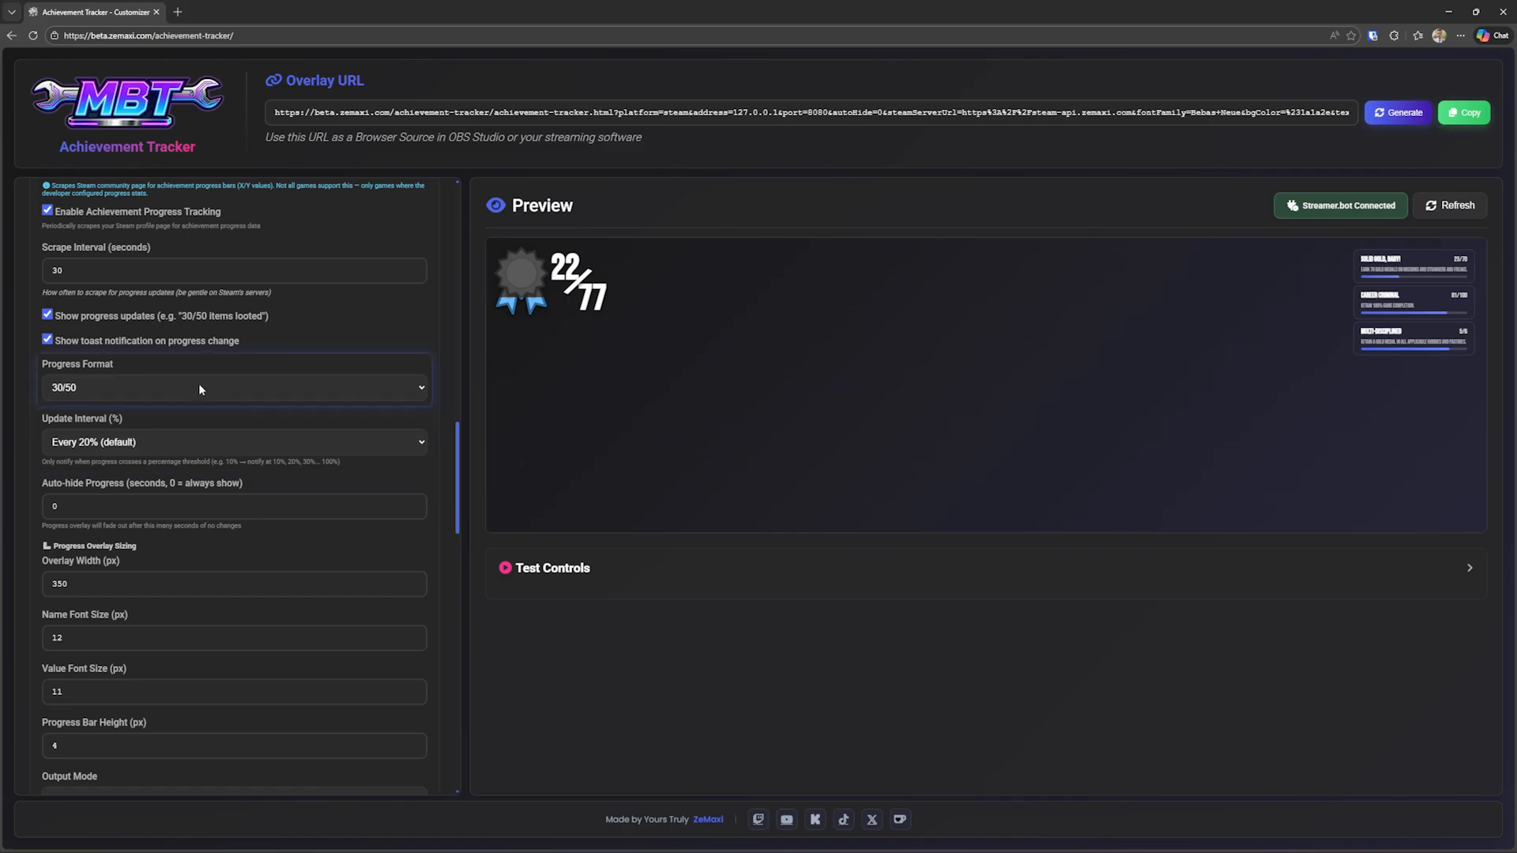
scroll(198, 382, "down", 1)
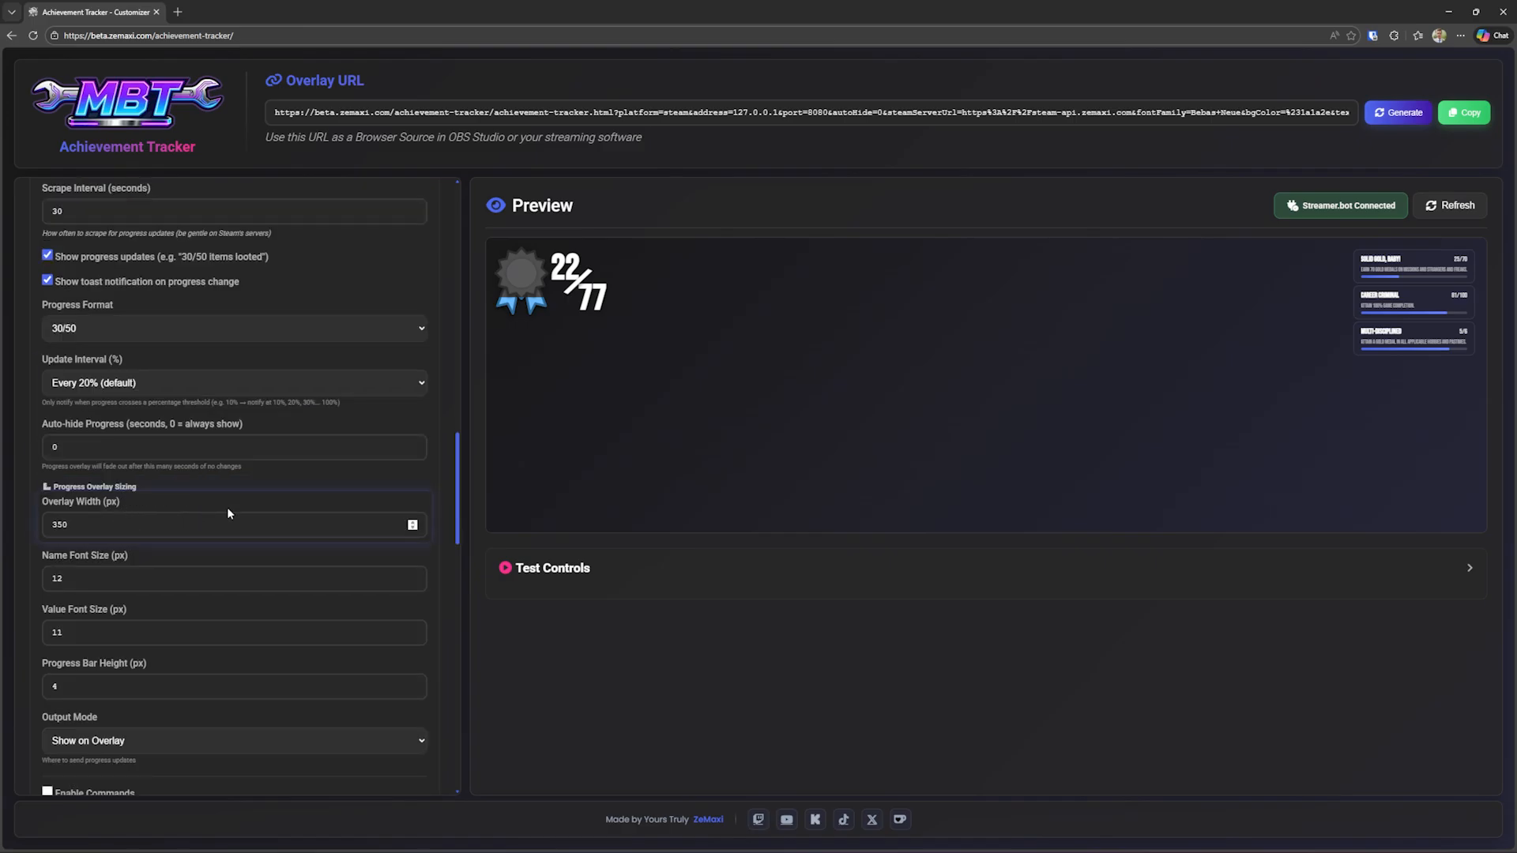
scroll(200, 526, "down", 3)
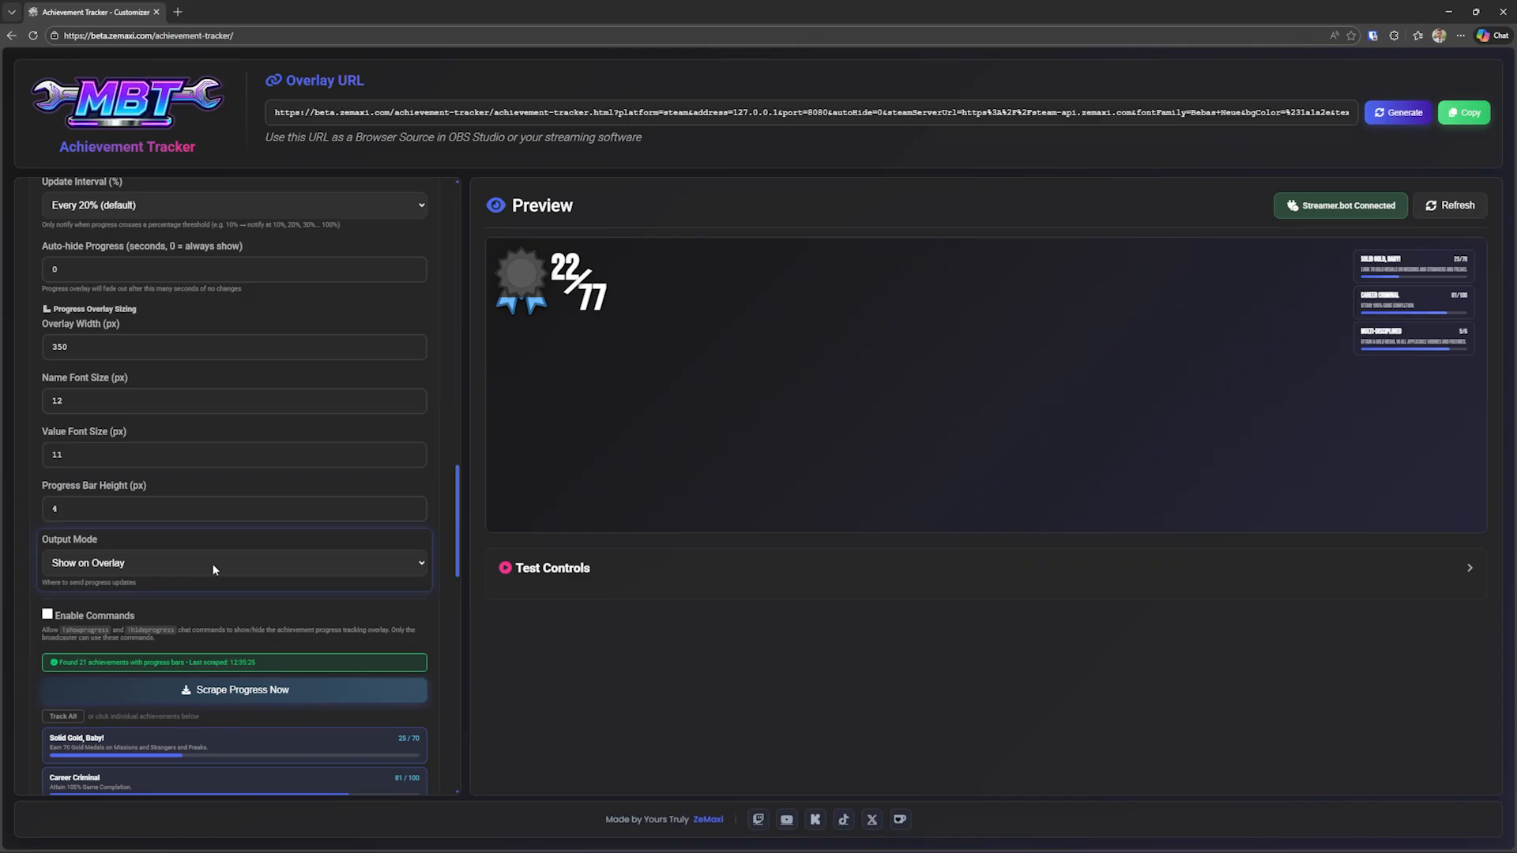
left_click(160, 563)
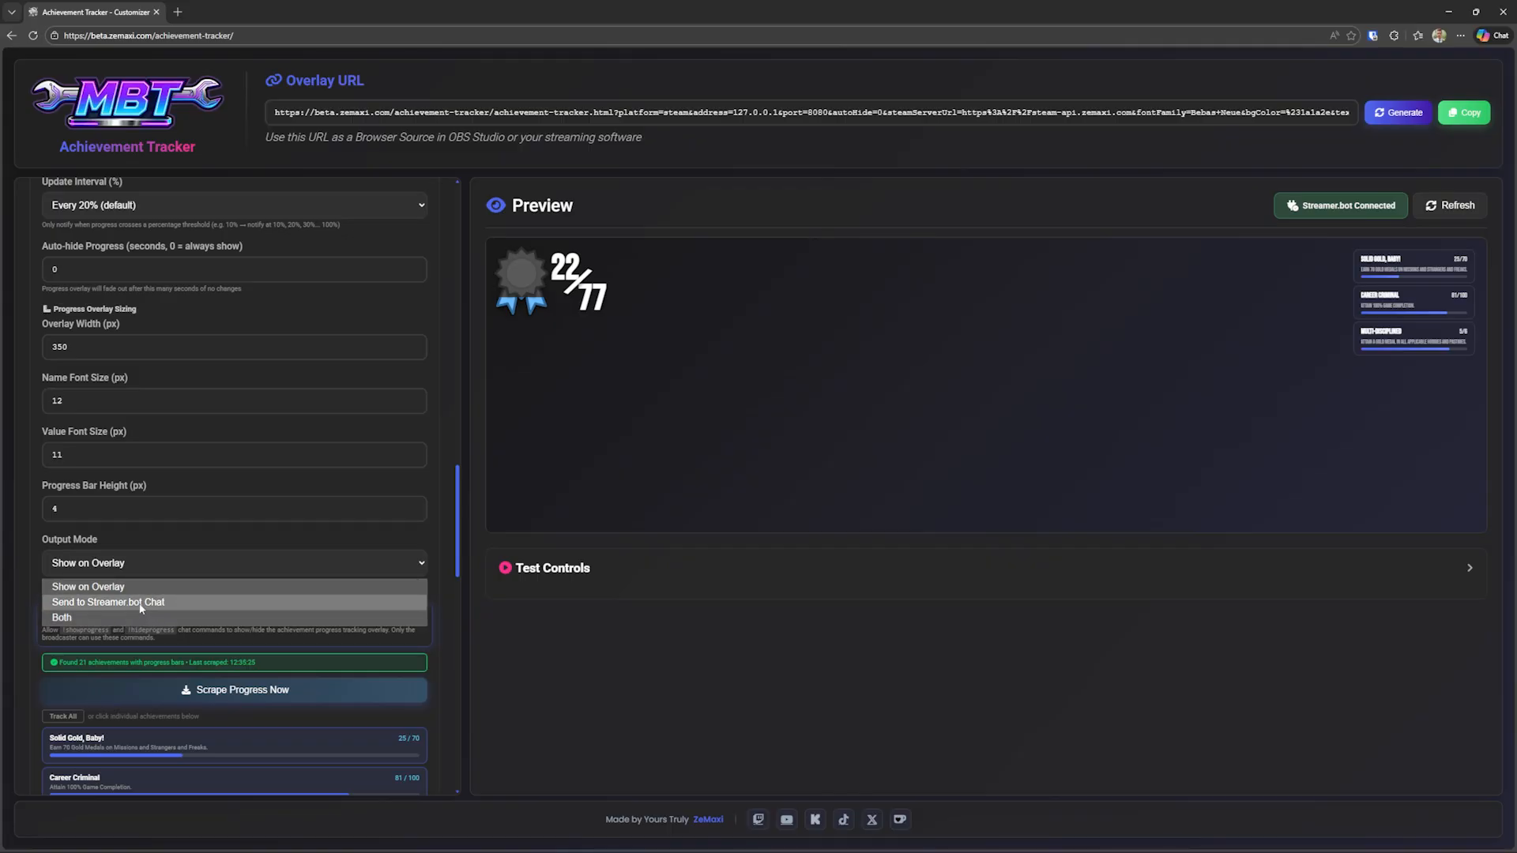
left_click(115, 619)
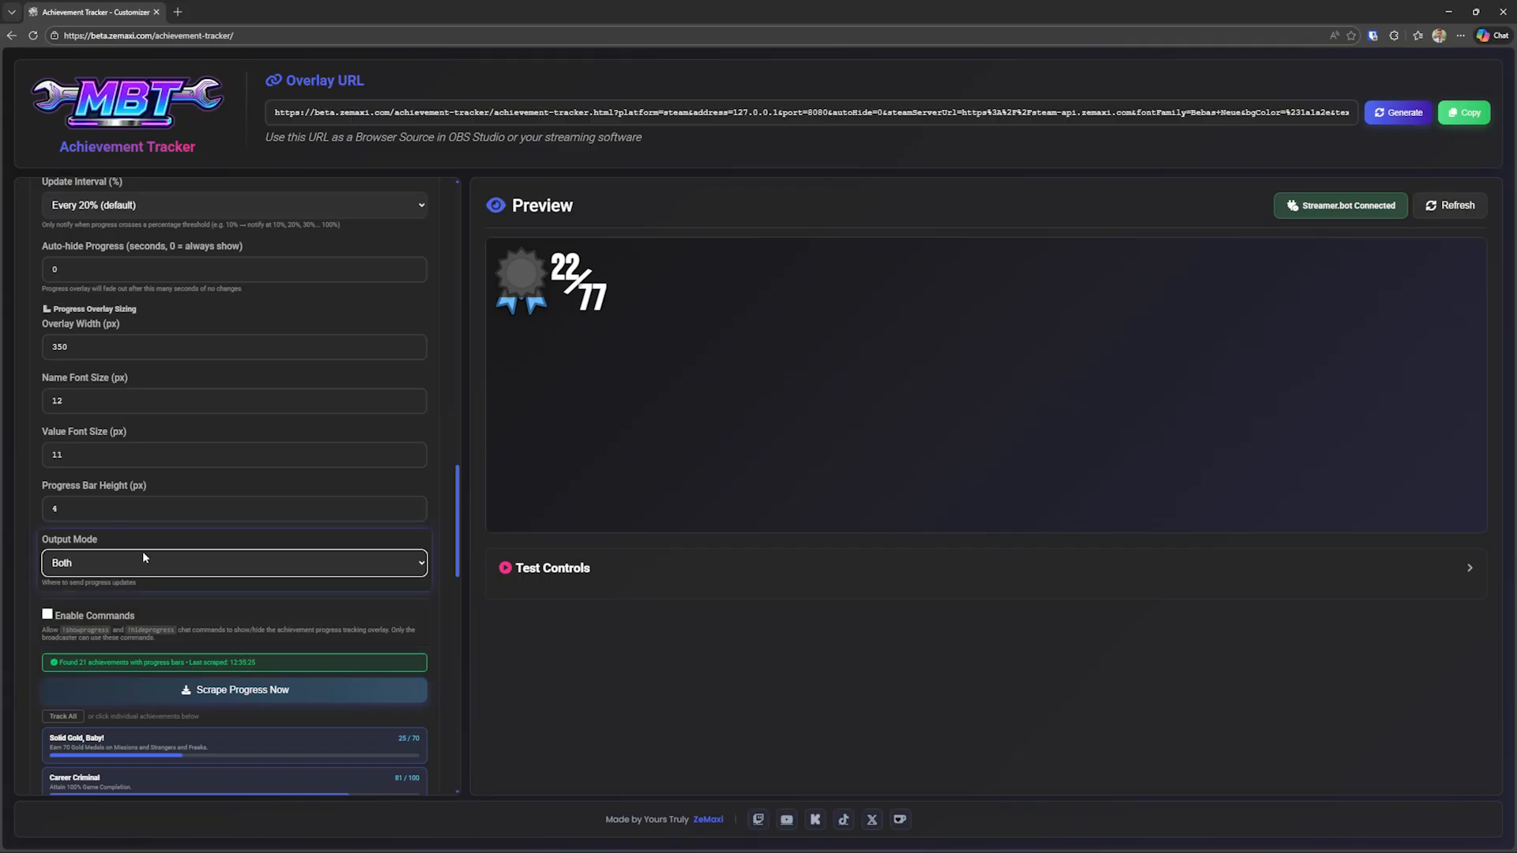
left_click(142, 557)
left_click(173, 602)
Step: In Streamer.bot, stop the WebSocket server, expand its authentication settings with the password, and start the server again
scroll(286, 576, "down", 15)
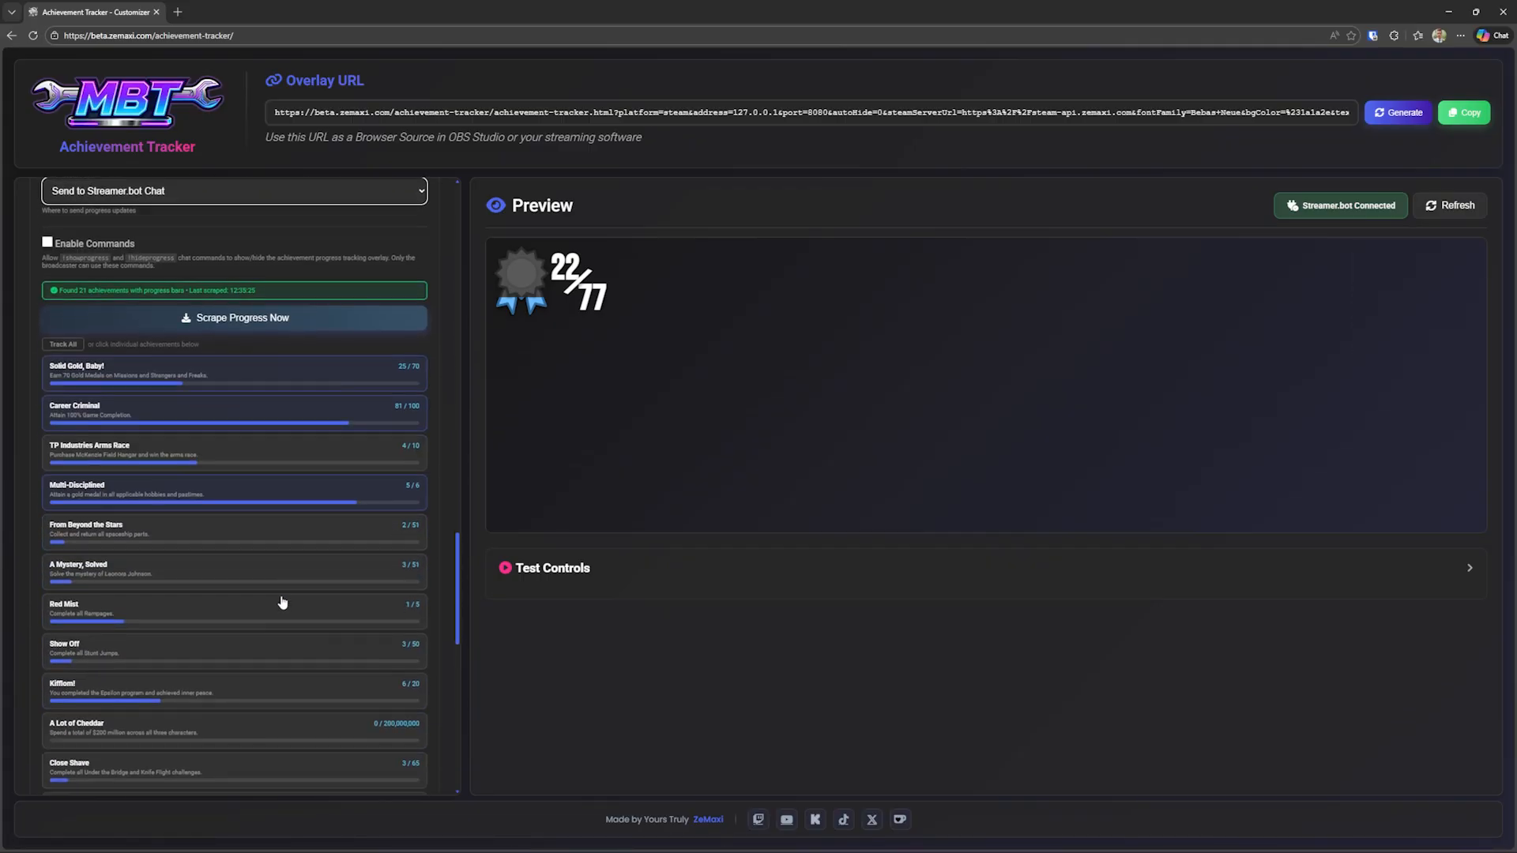
left_click(109, 624)
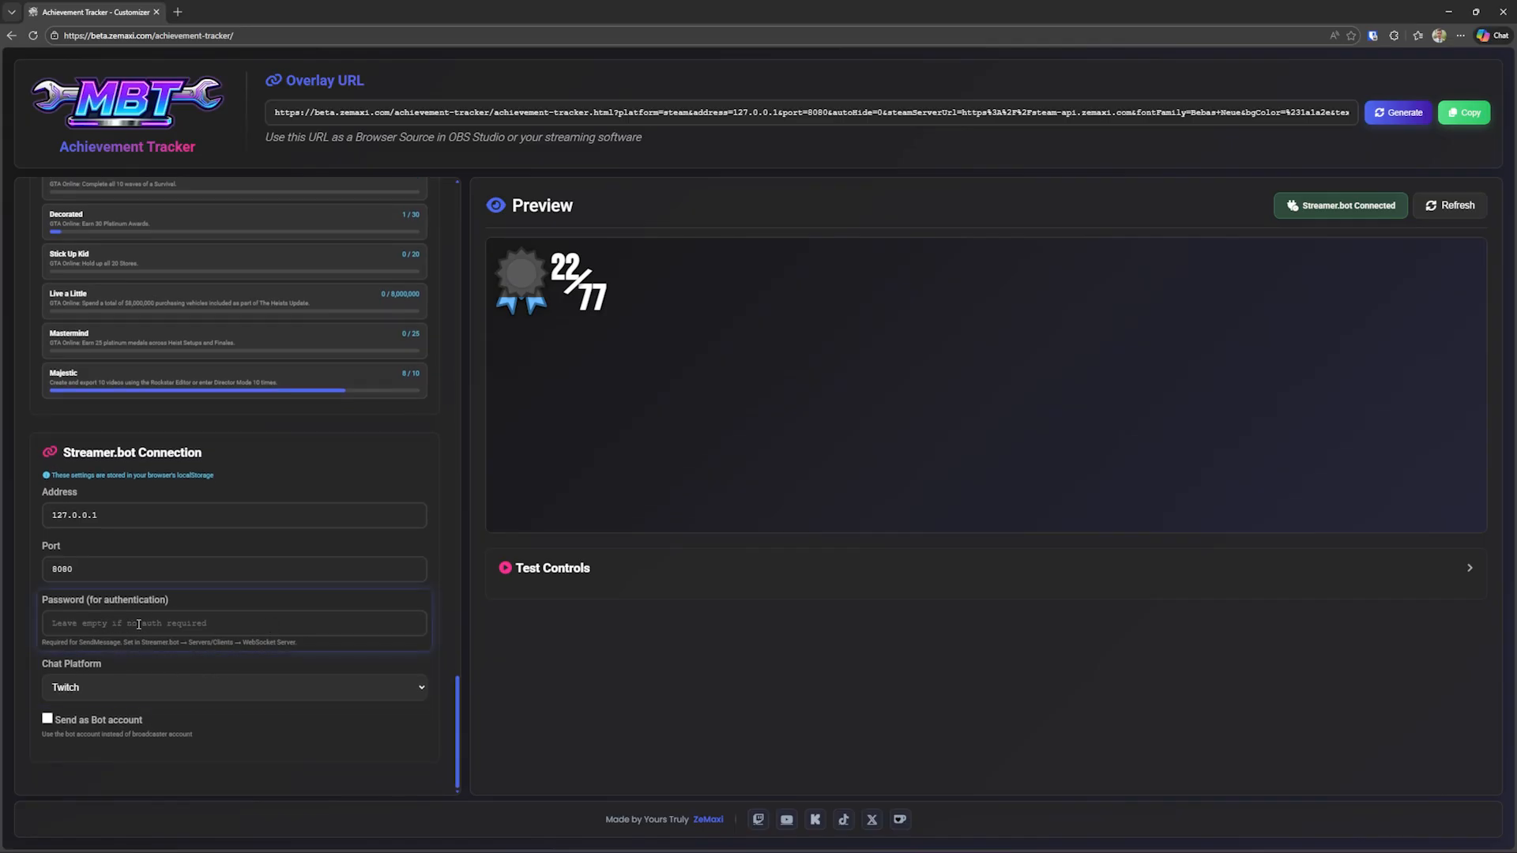
left_click(774, 837)
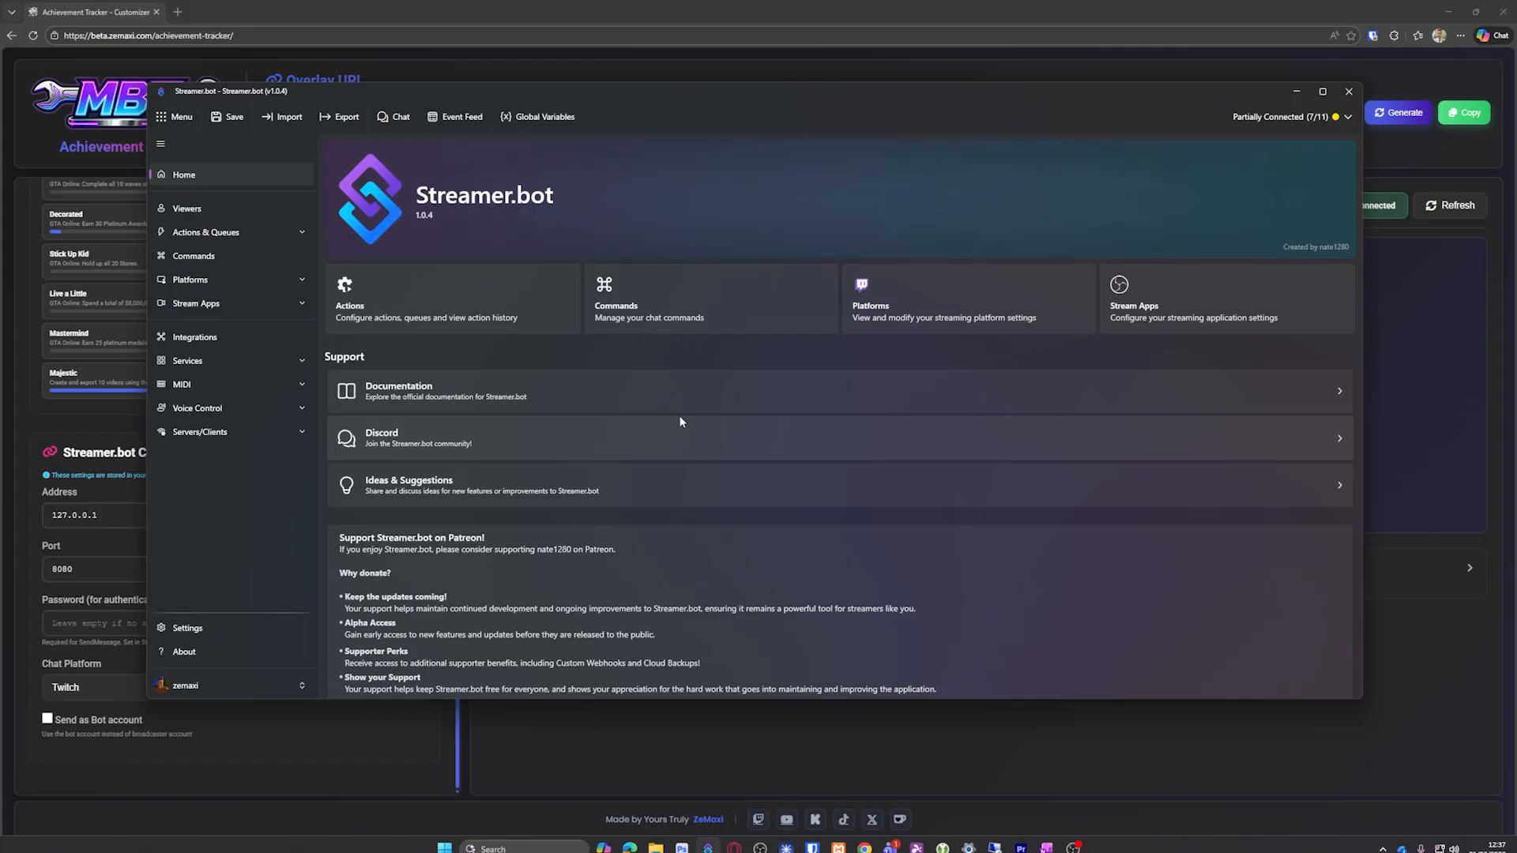
left_click(211, 434)
left_click(219, 456)
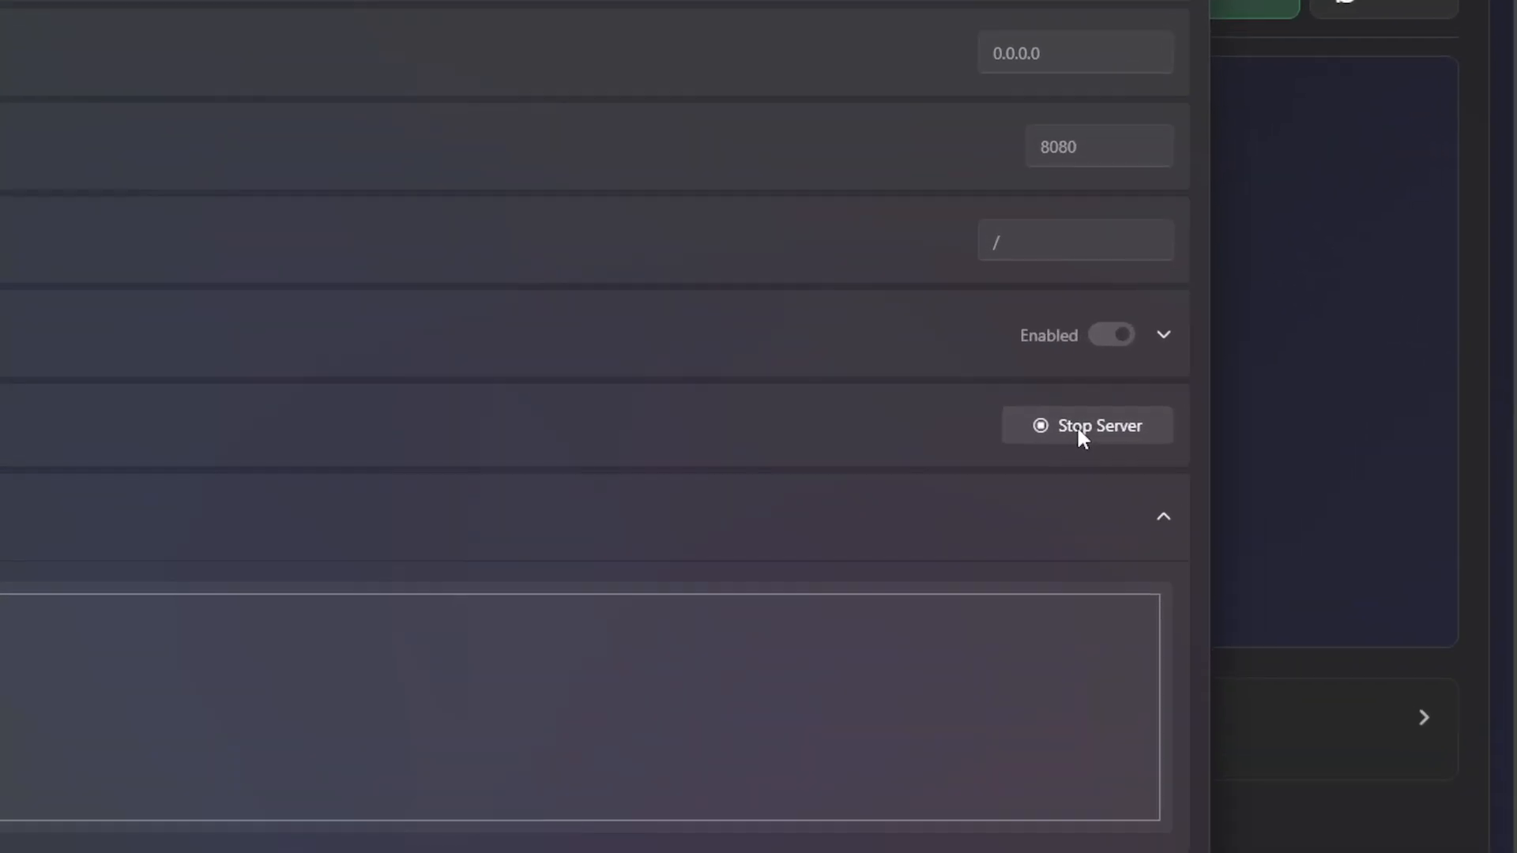
left_click(1299, 425)
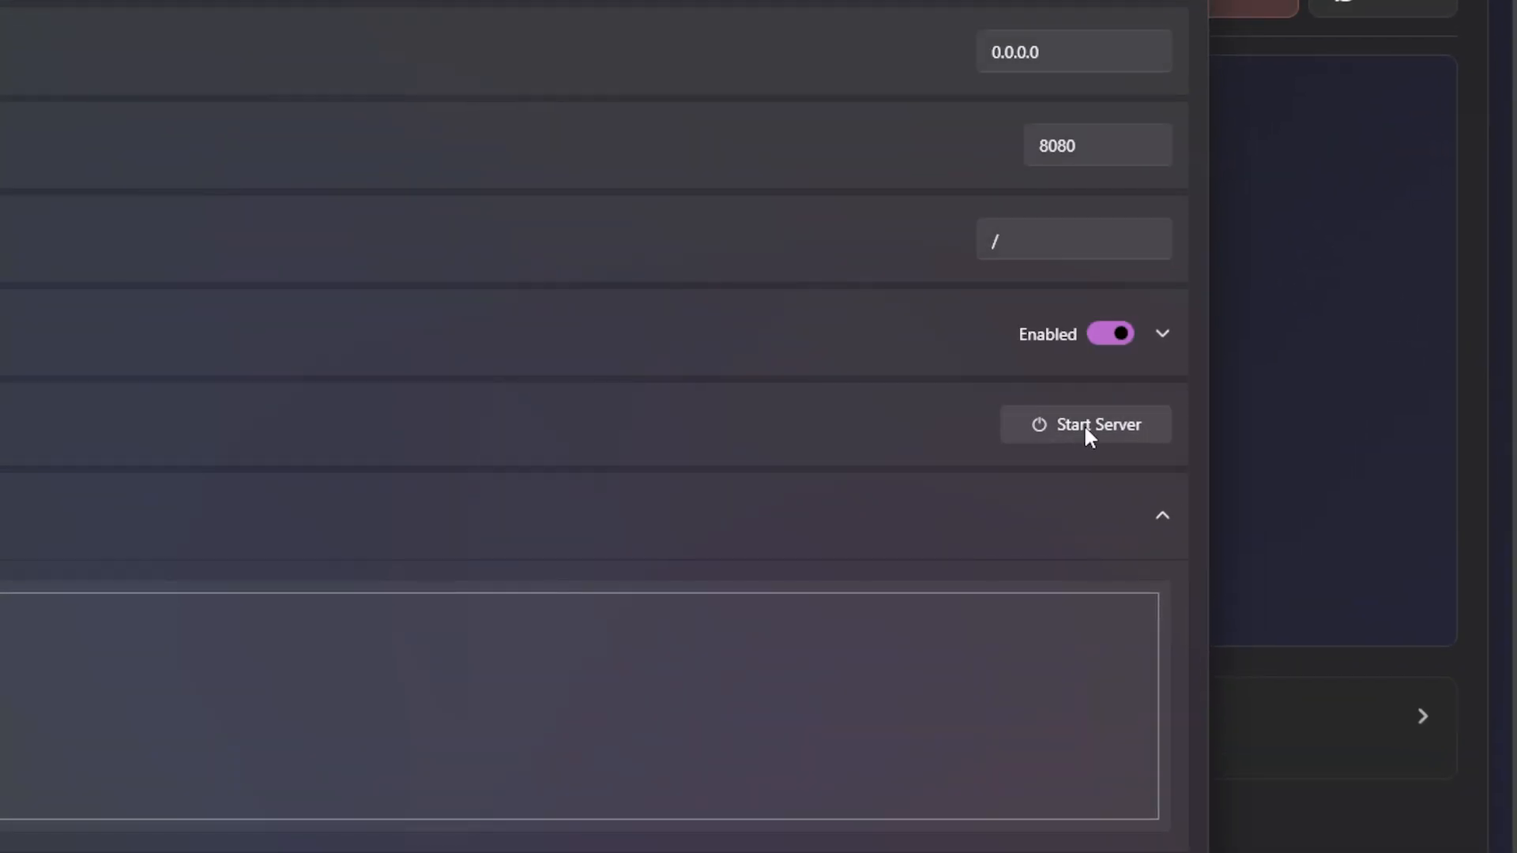
left_click(1162, 402)
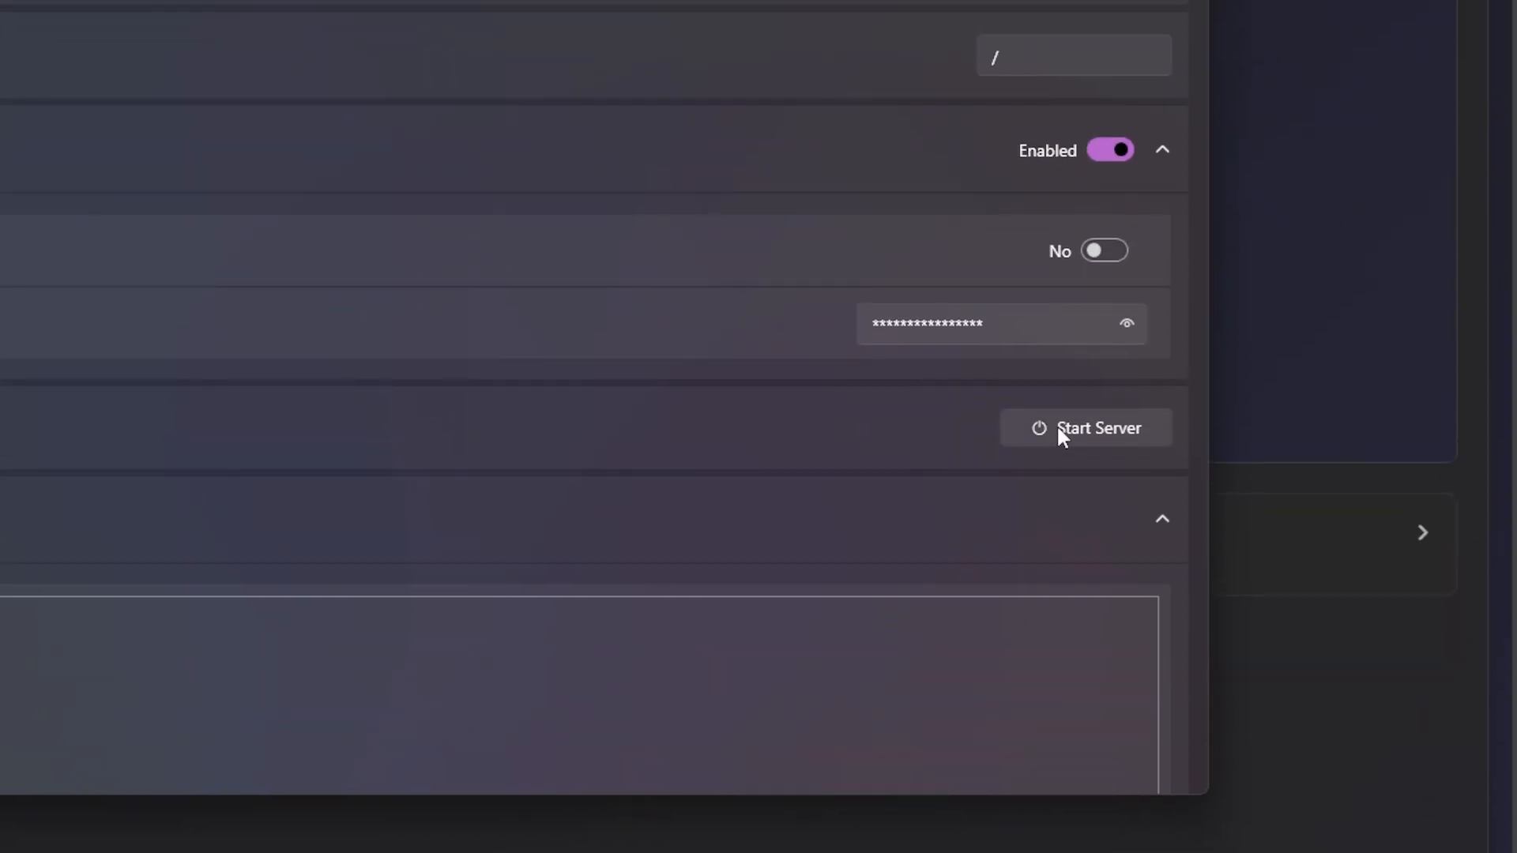
left_click(1057, 430)
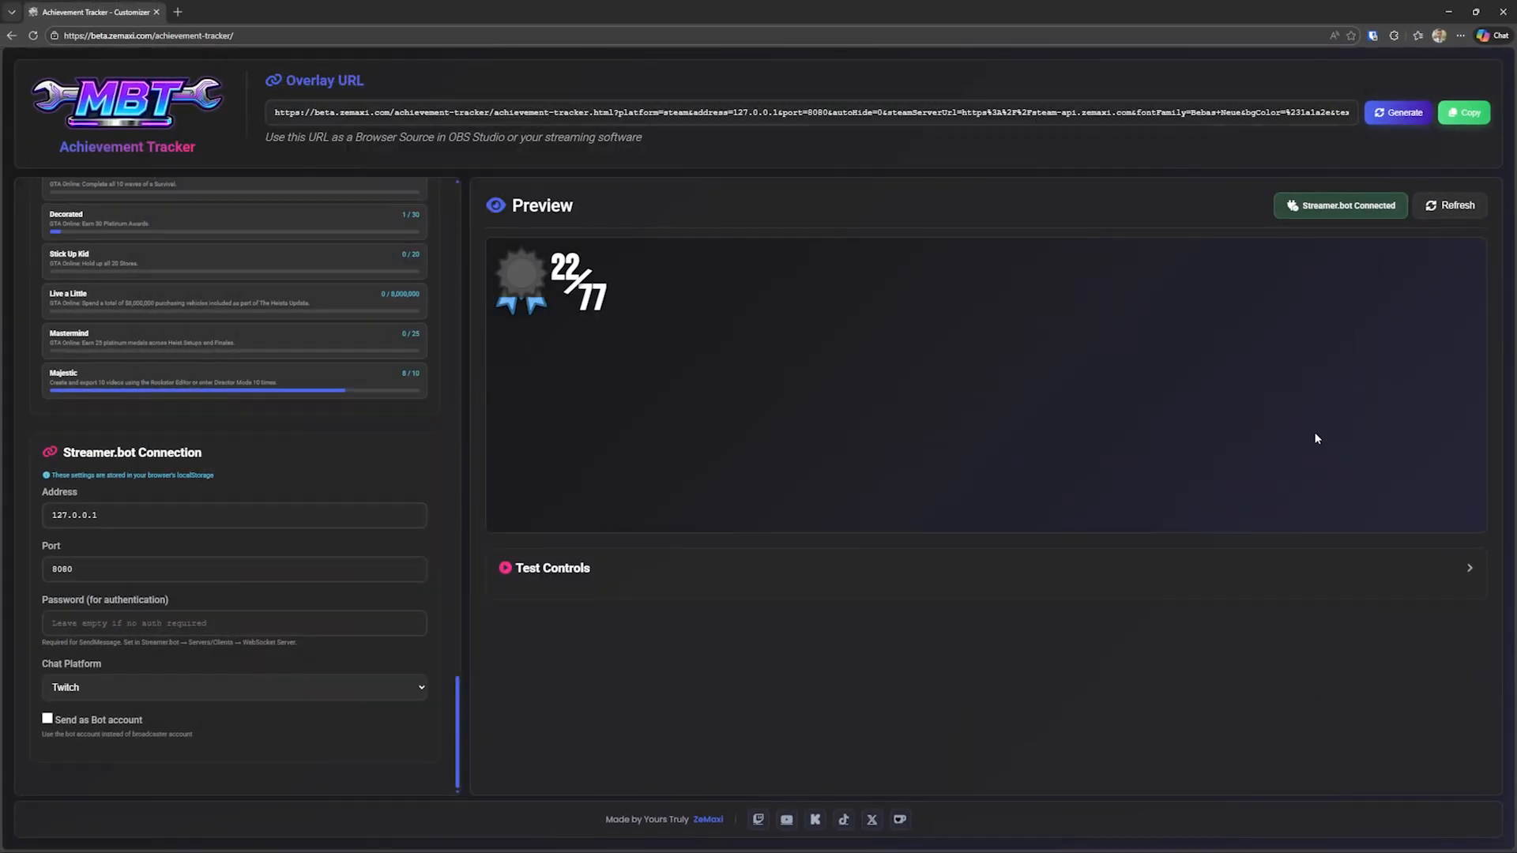
Step: Enter the WebSocket server's authentication password in the tracker's Streamer.bot Connection settings
left_click(155, 624)
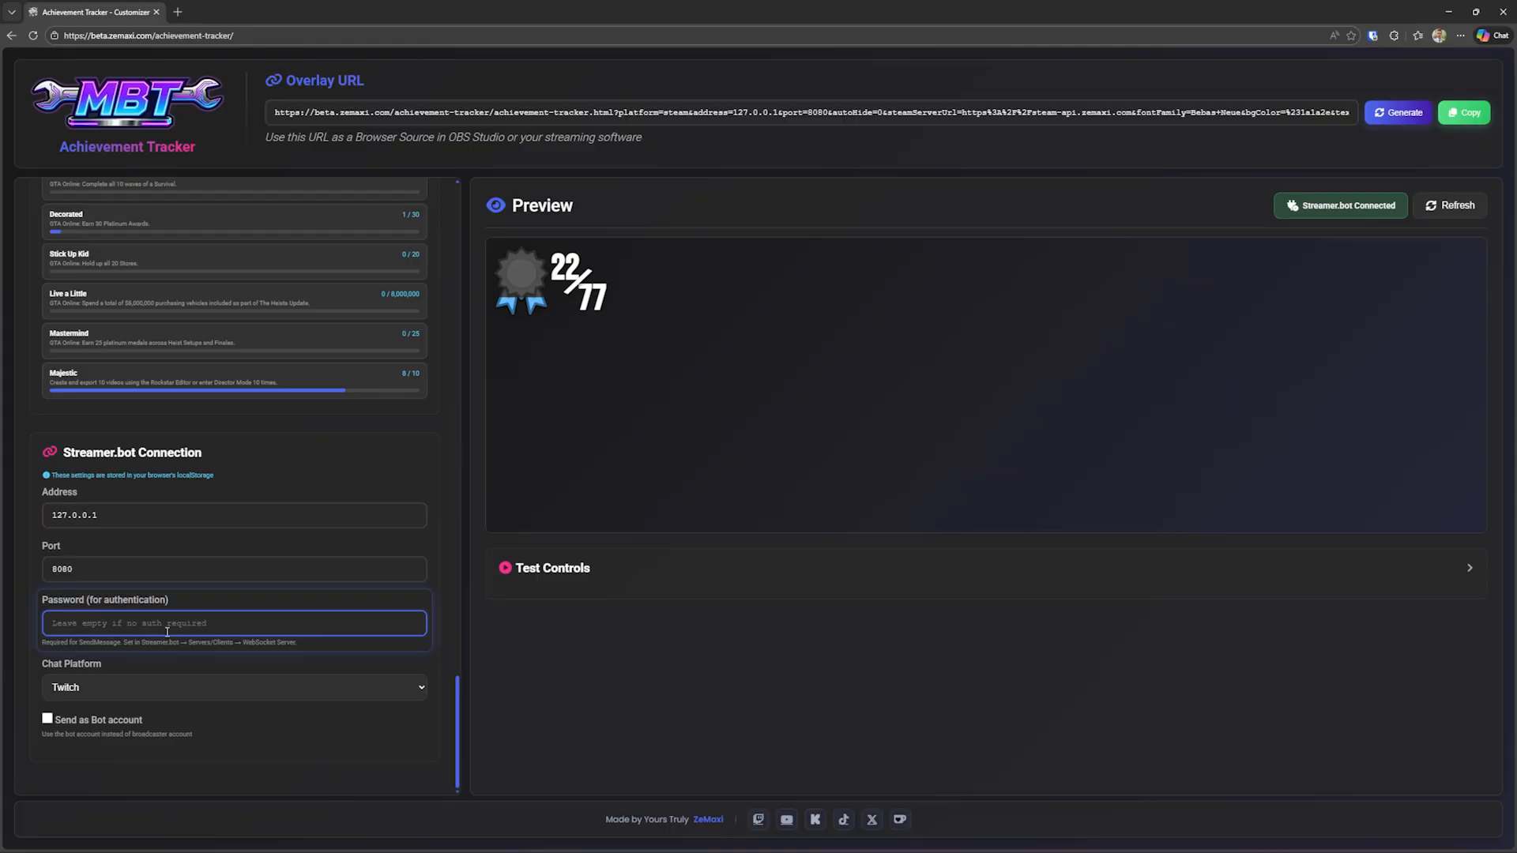
Step: Set the progress Output Mode to Both and enable the !showprogress and !hideprogress chat commands
scroll(167, 624, "up", 10)
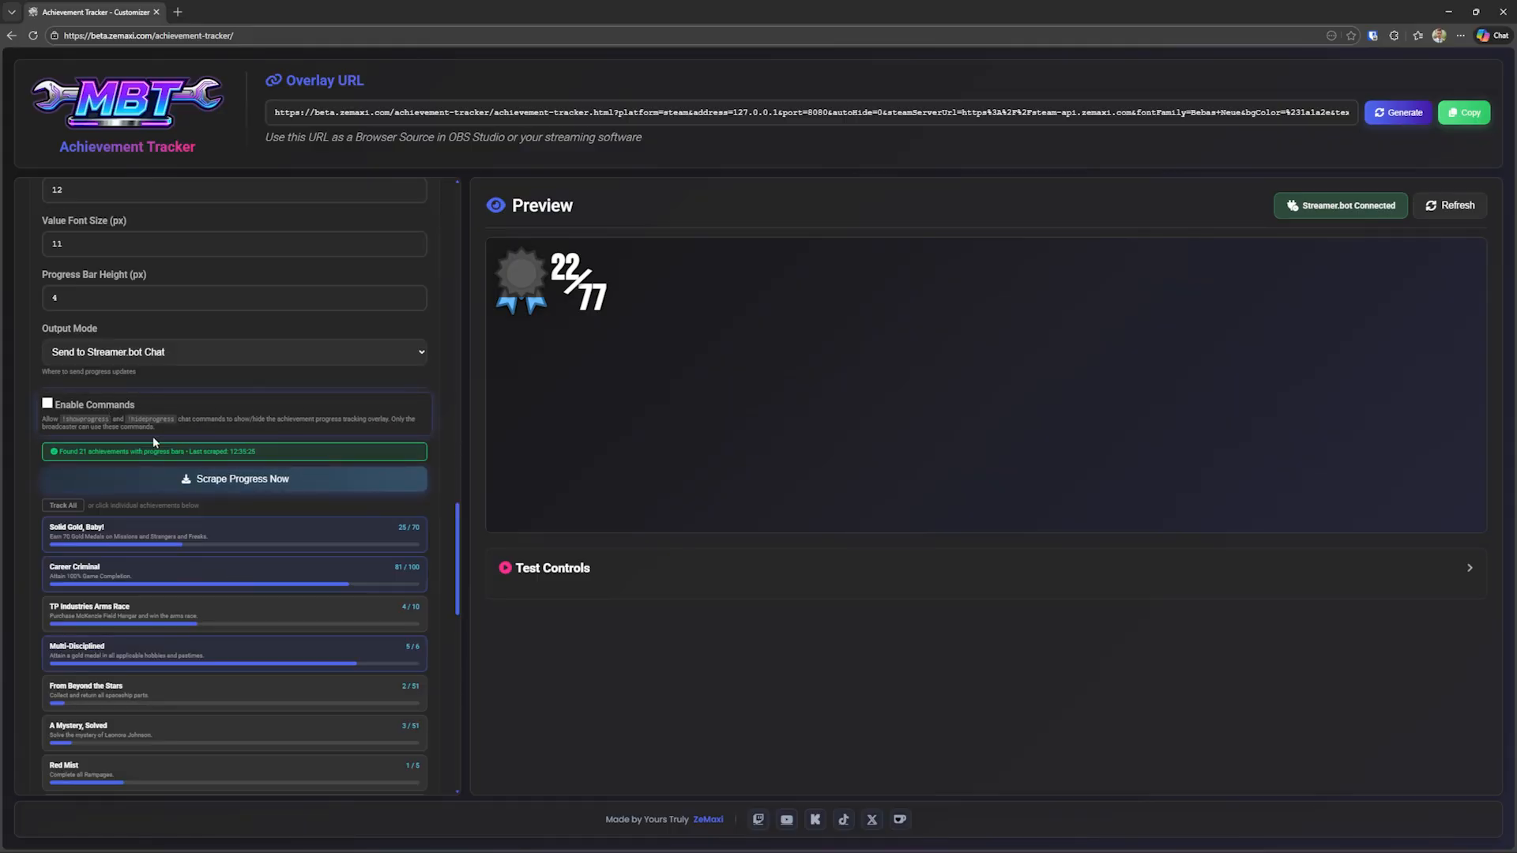
scroll(154, 440, "up", 3)
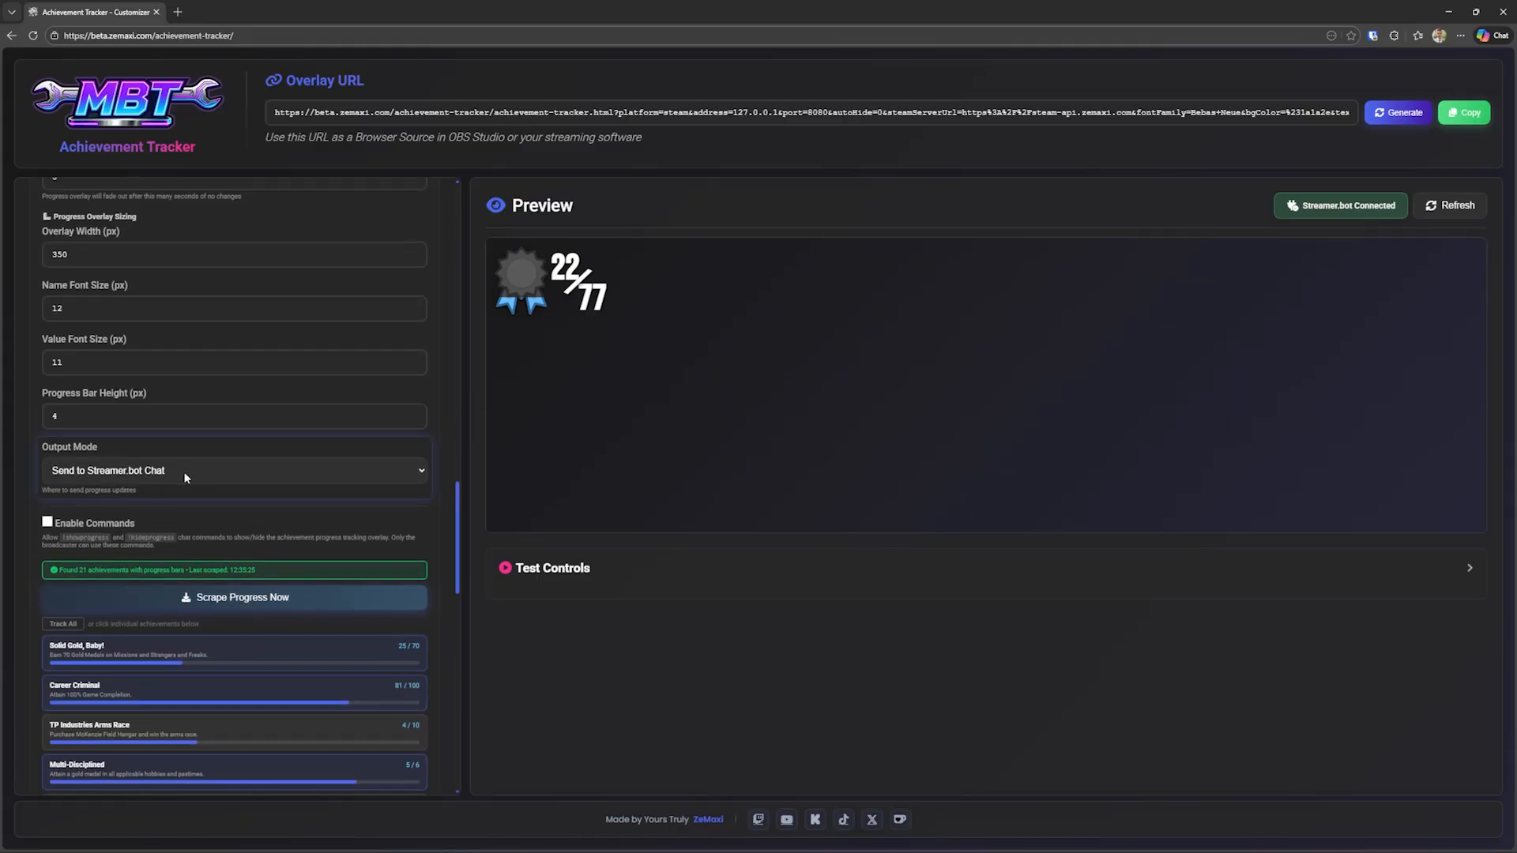
left_click(179, 471)
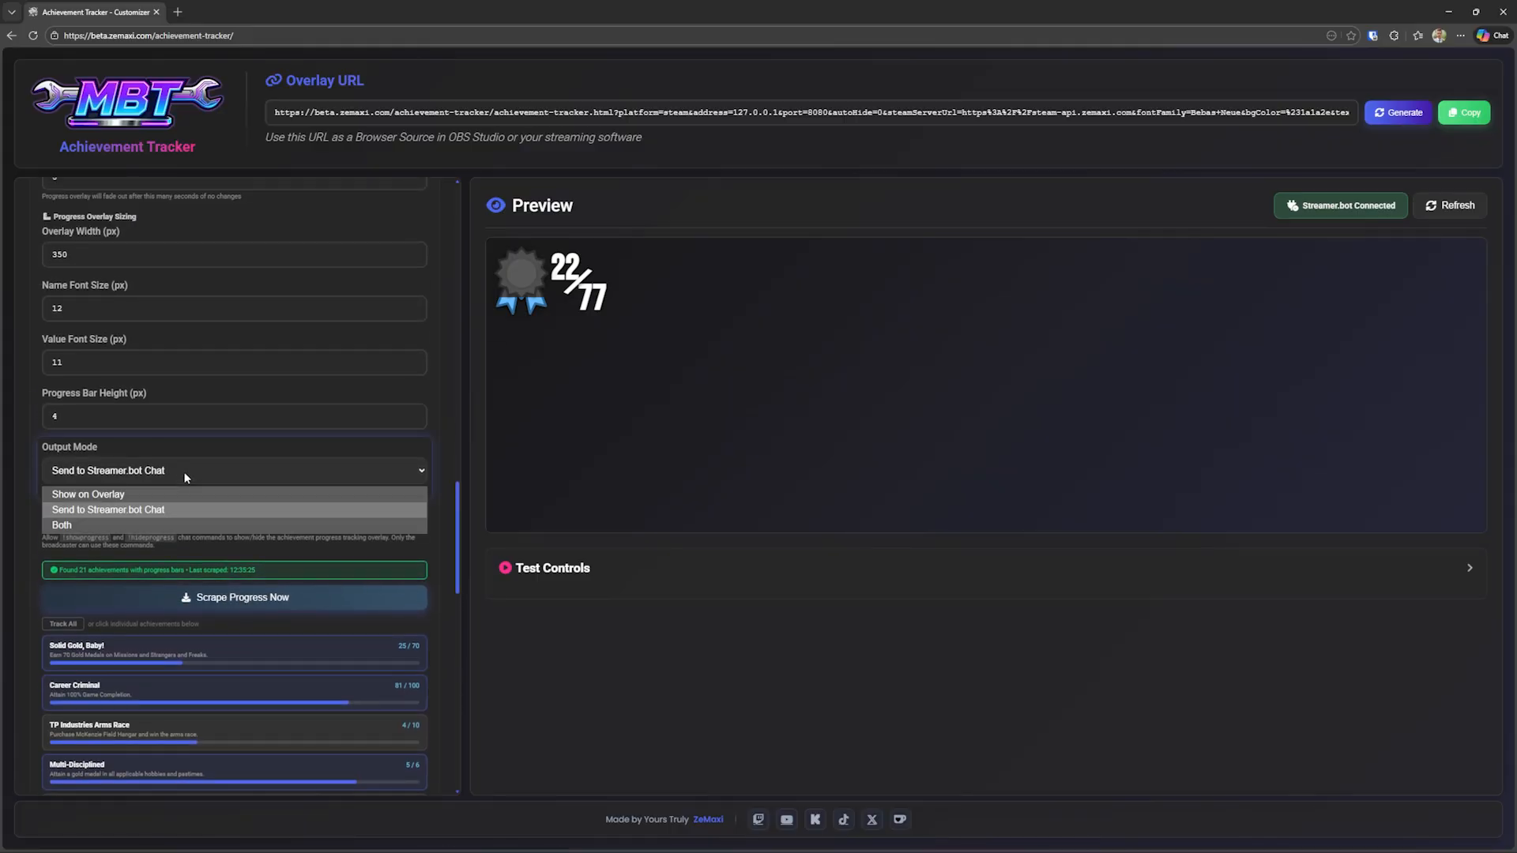
left_click(115, 524)
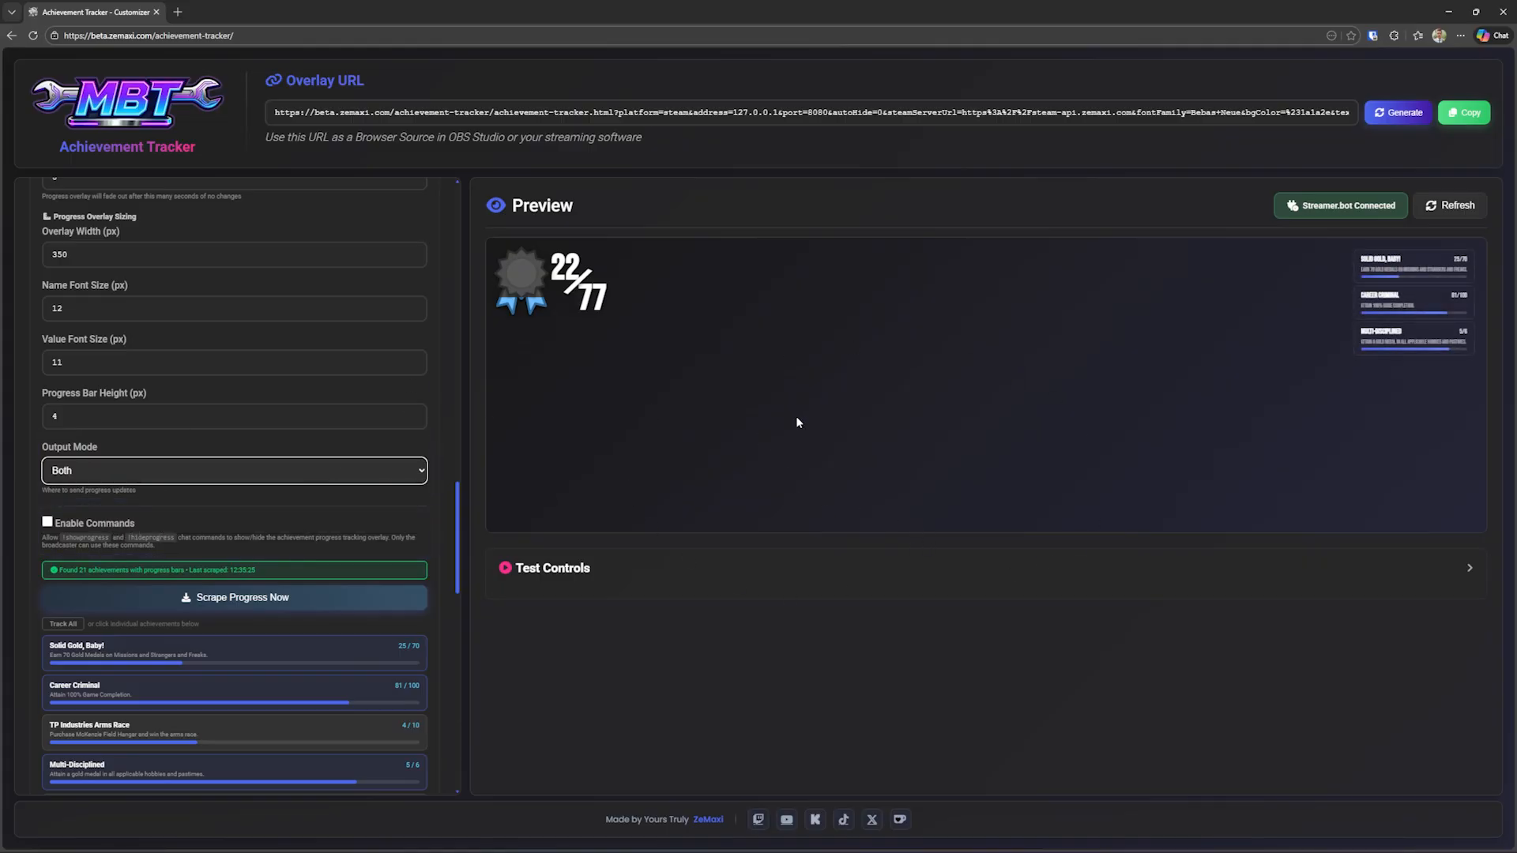
left_click(115, 525)
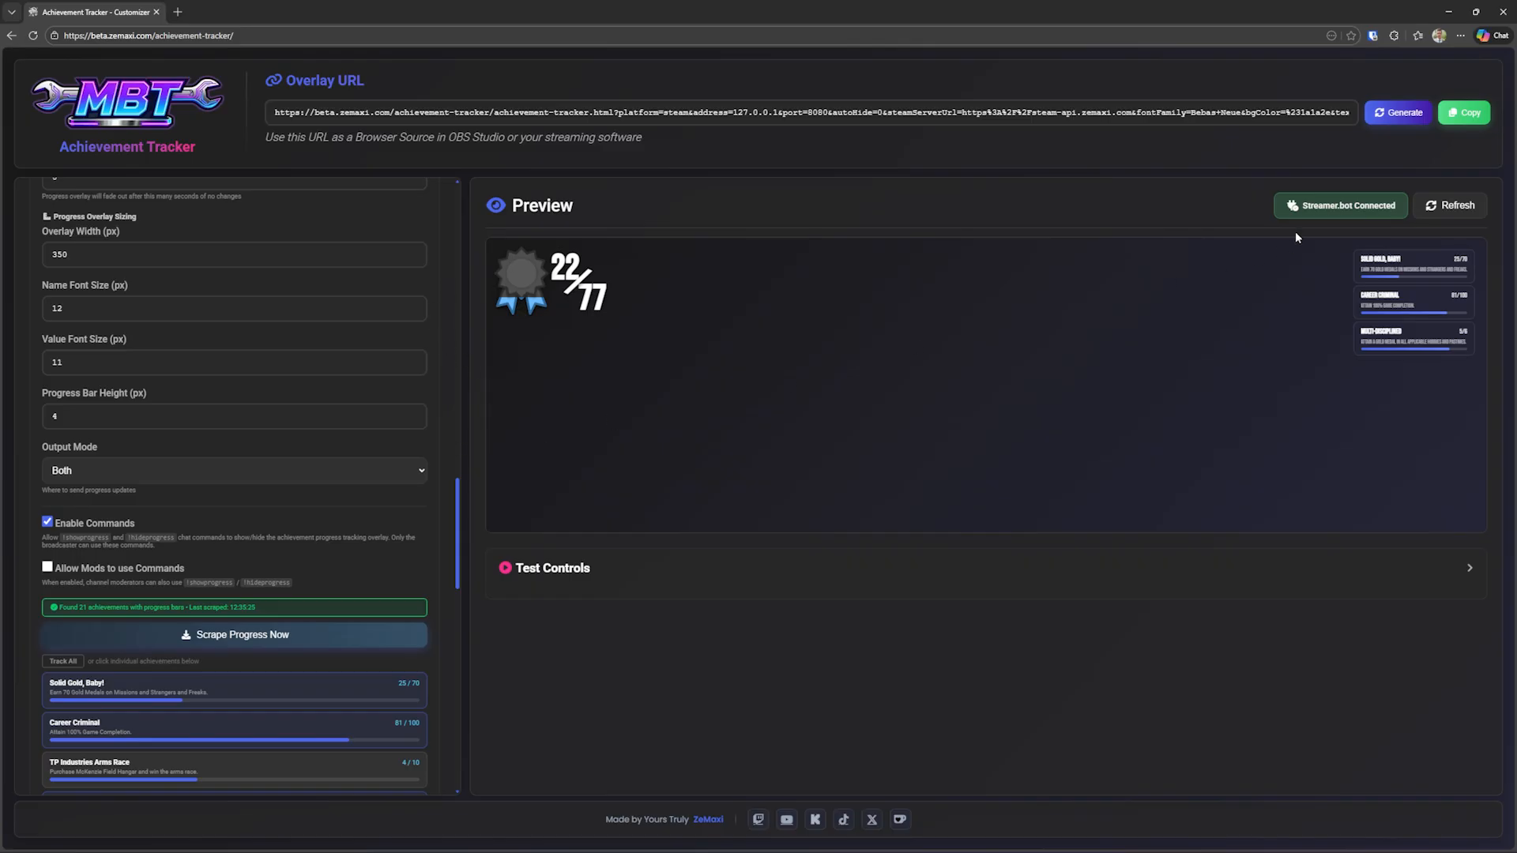
Step: Try the Send as Bot account option in the Streamer.bot Connection settings, keeping Twitch as the Chat Platform
scroll(90, 458, "down", 13)
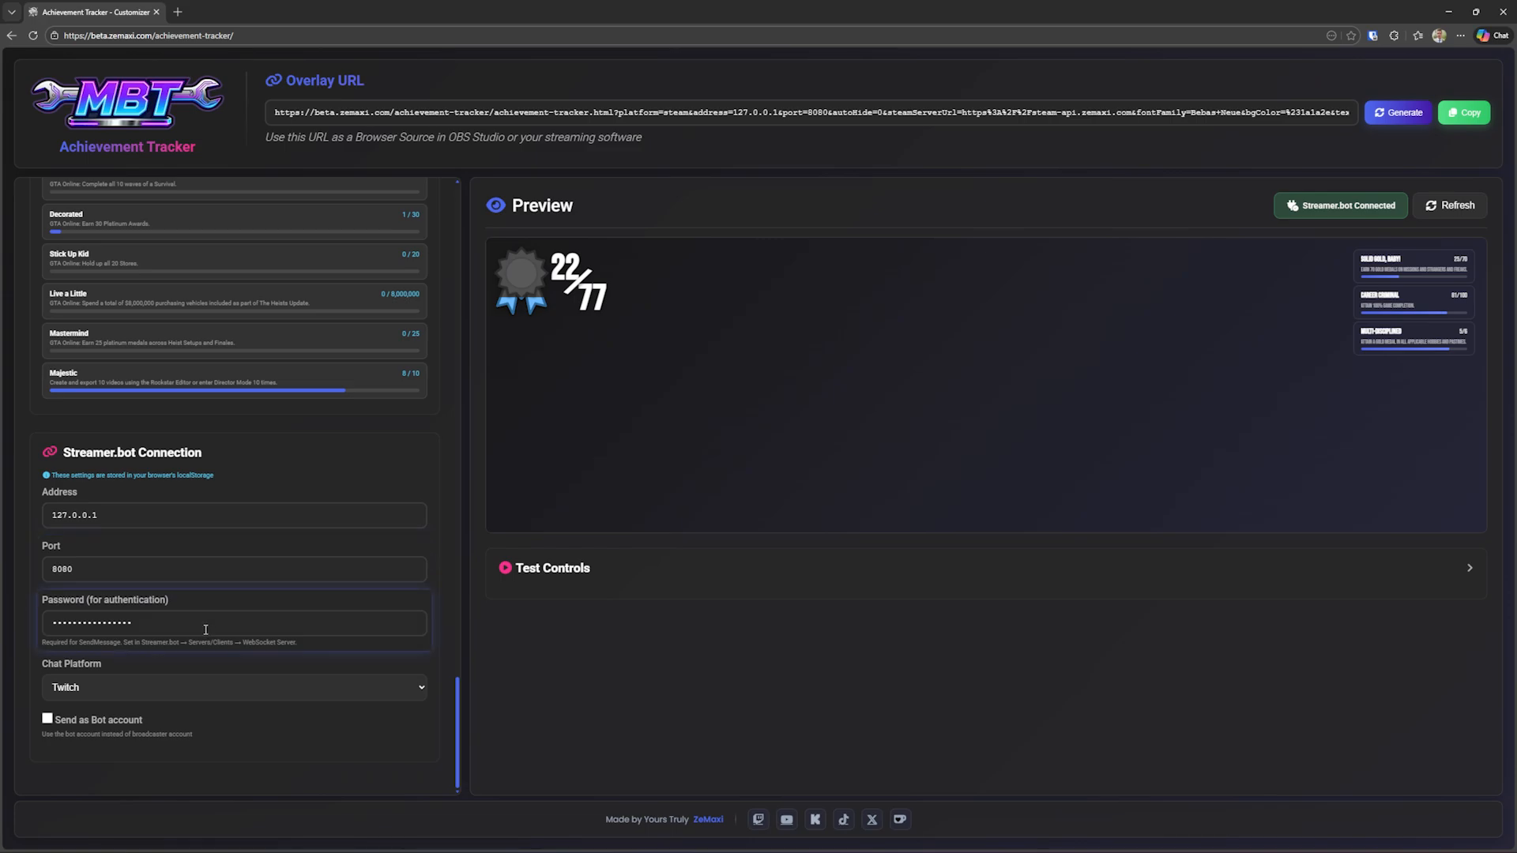
left_click(182, 689)
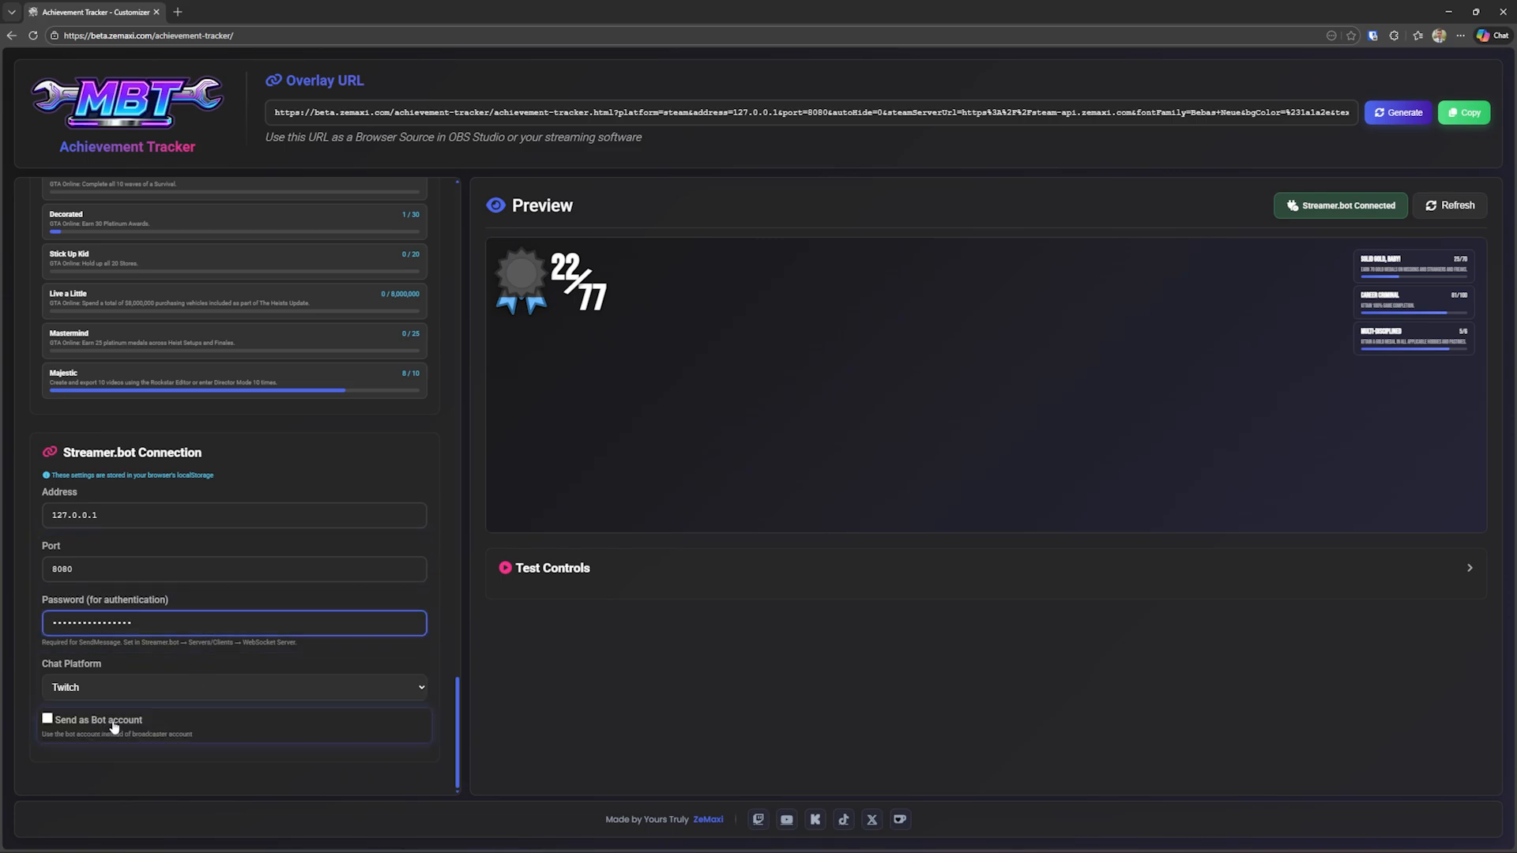
left_click(101, 722)
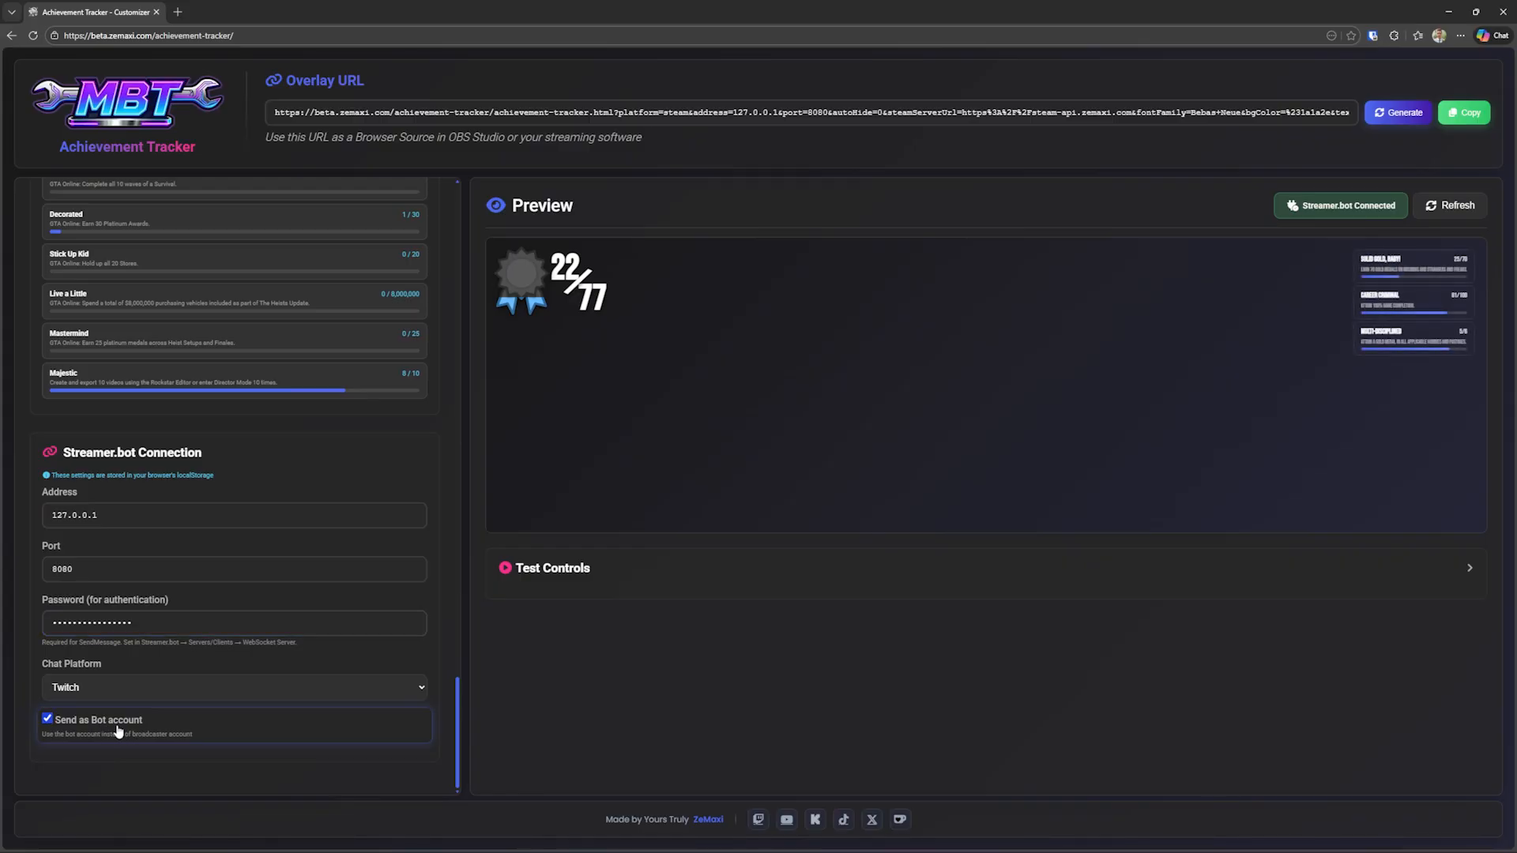
left_click(115, 723)
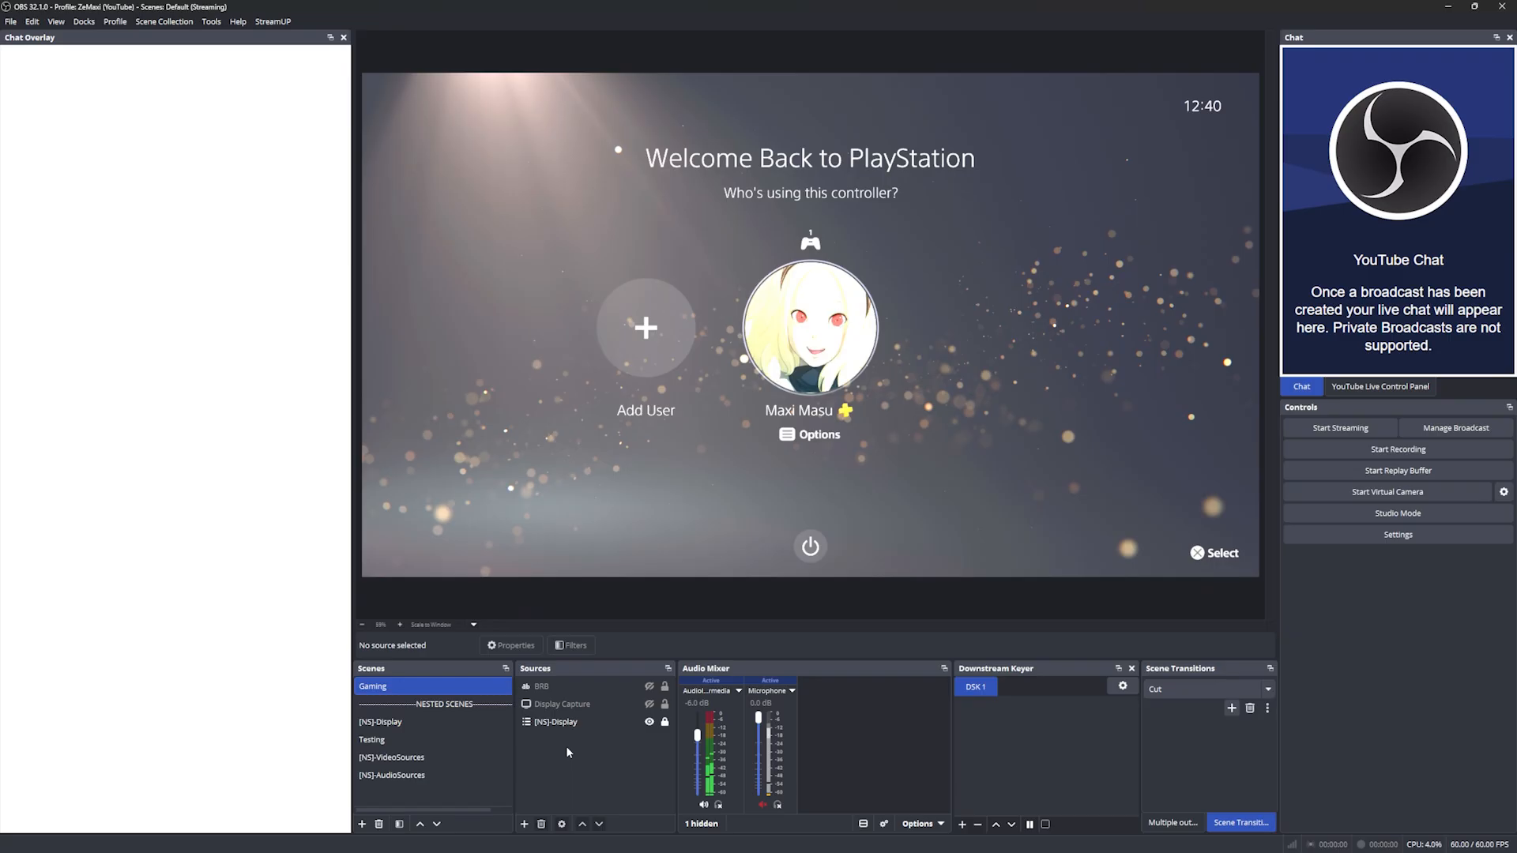
Step: In OBS, add a new Browser source named Achievement Tracker to the Gaming scene
right_click(566, 746)
mouse_move(604, 757)
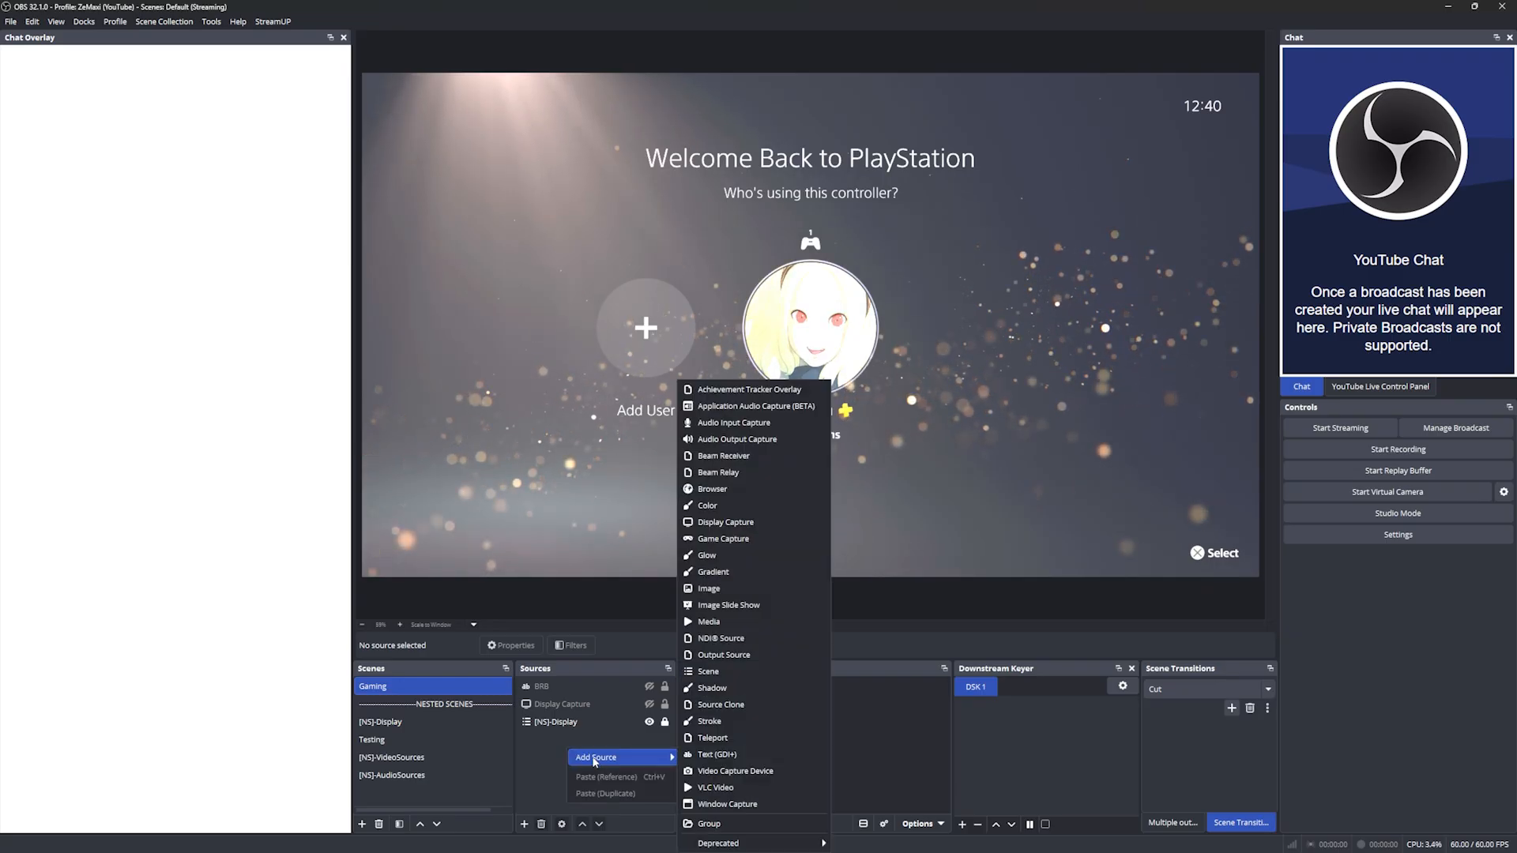
left_click(715, 488)
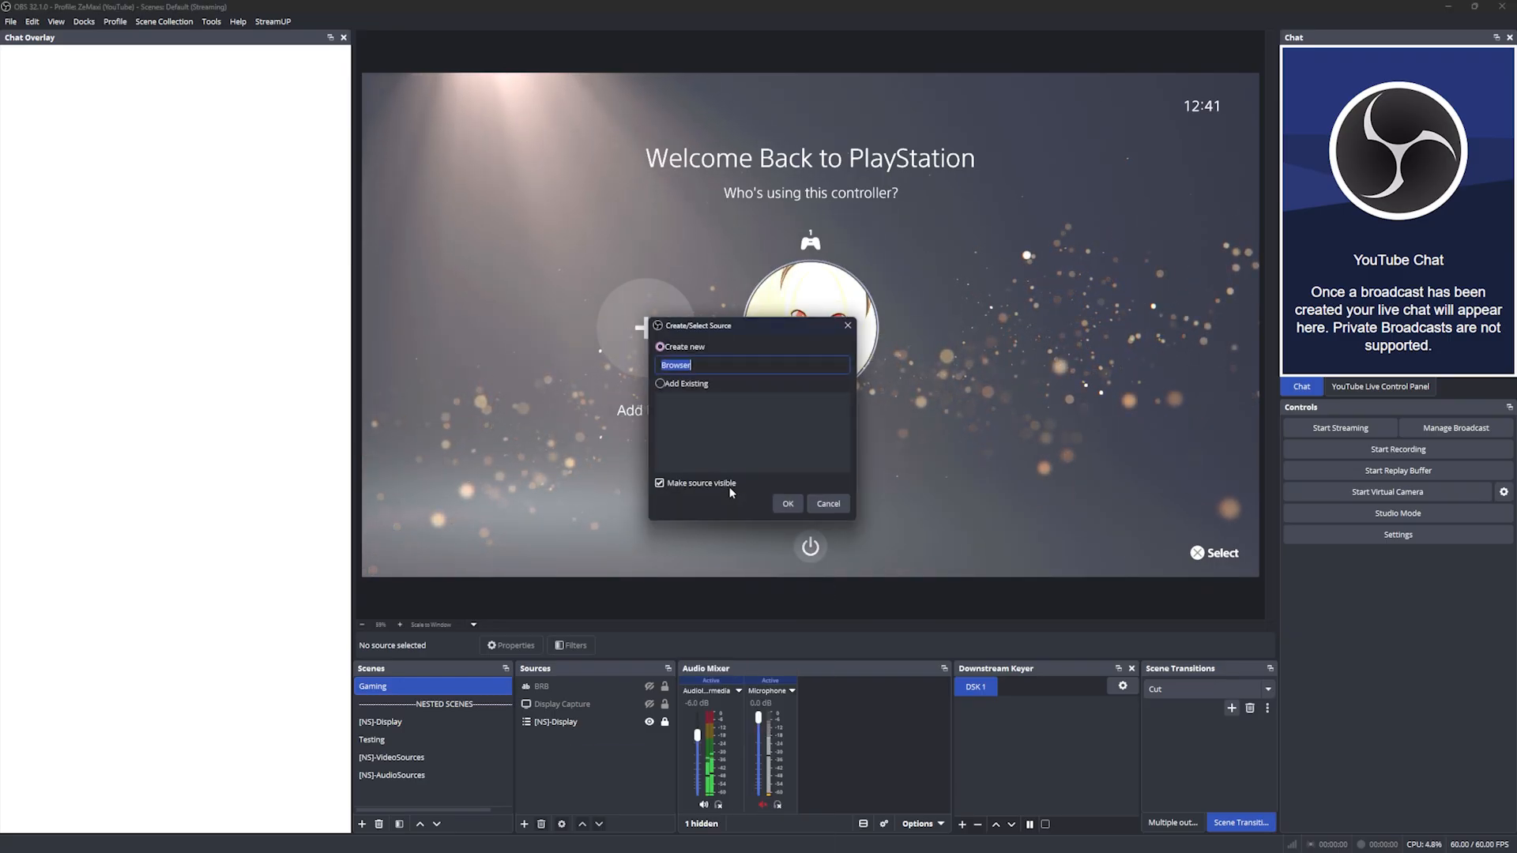
type("Achievement Tracker")
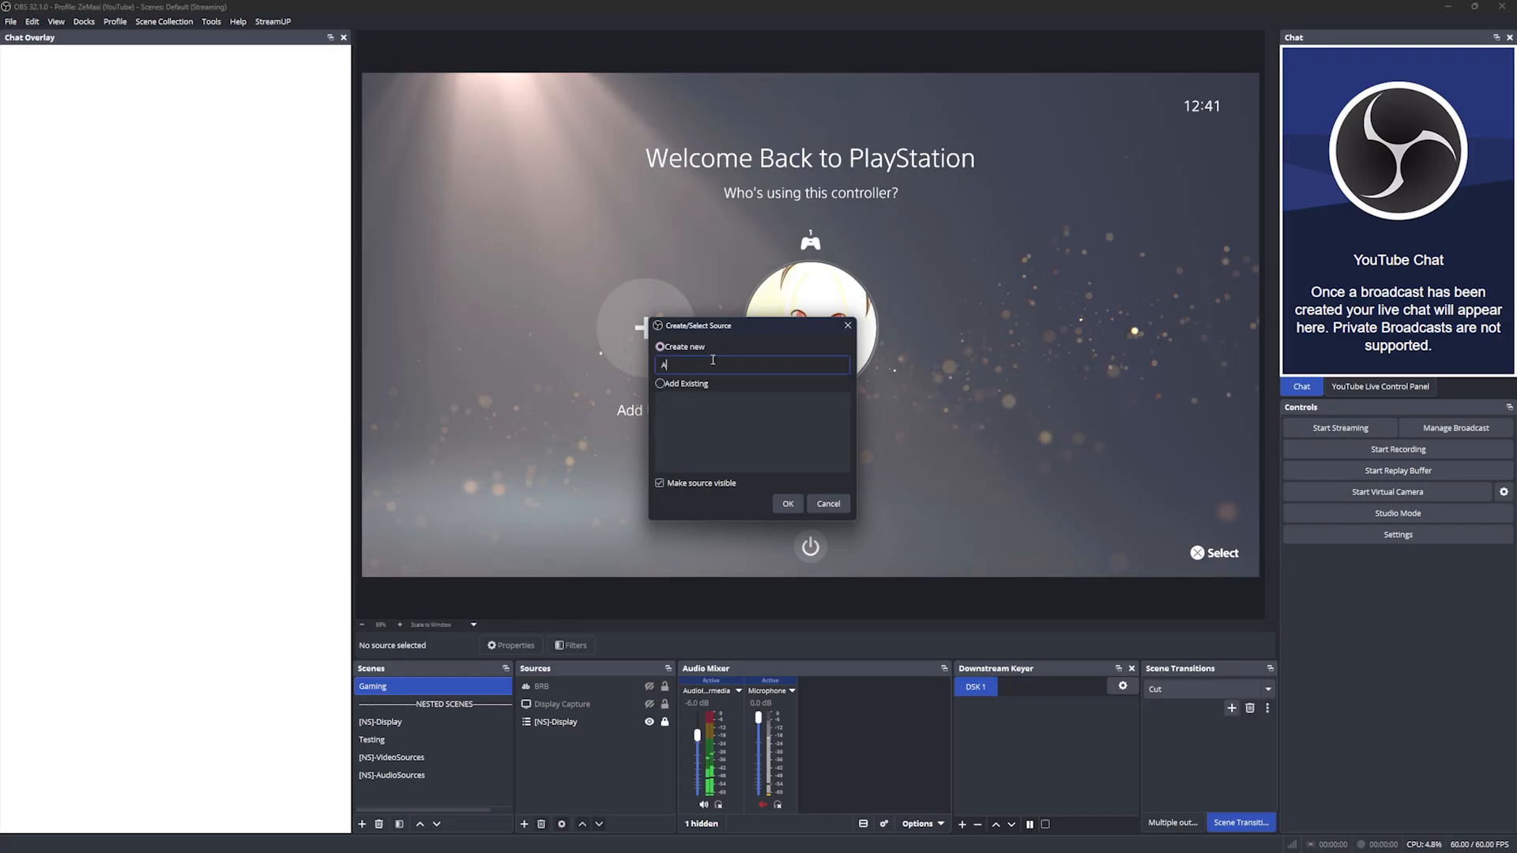
key("Return")
Step: Size the browser source with the overlay URL to 1920 x 1080 and stretch it to fill the canvas
double_click(515, 475)
type("1920")
key("Tab")
type("108")
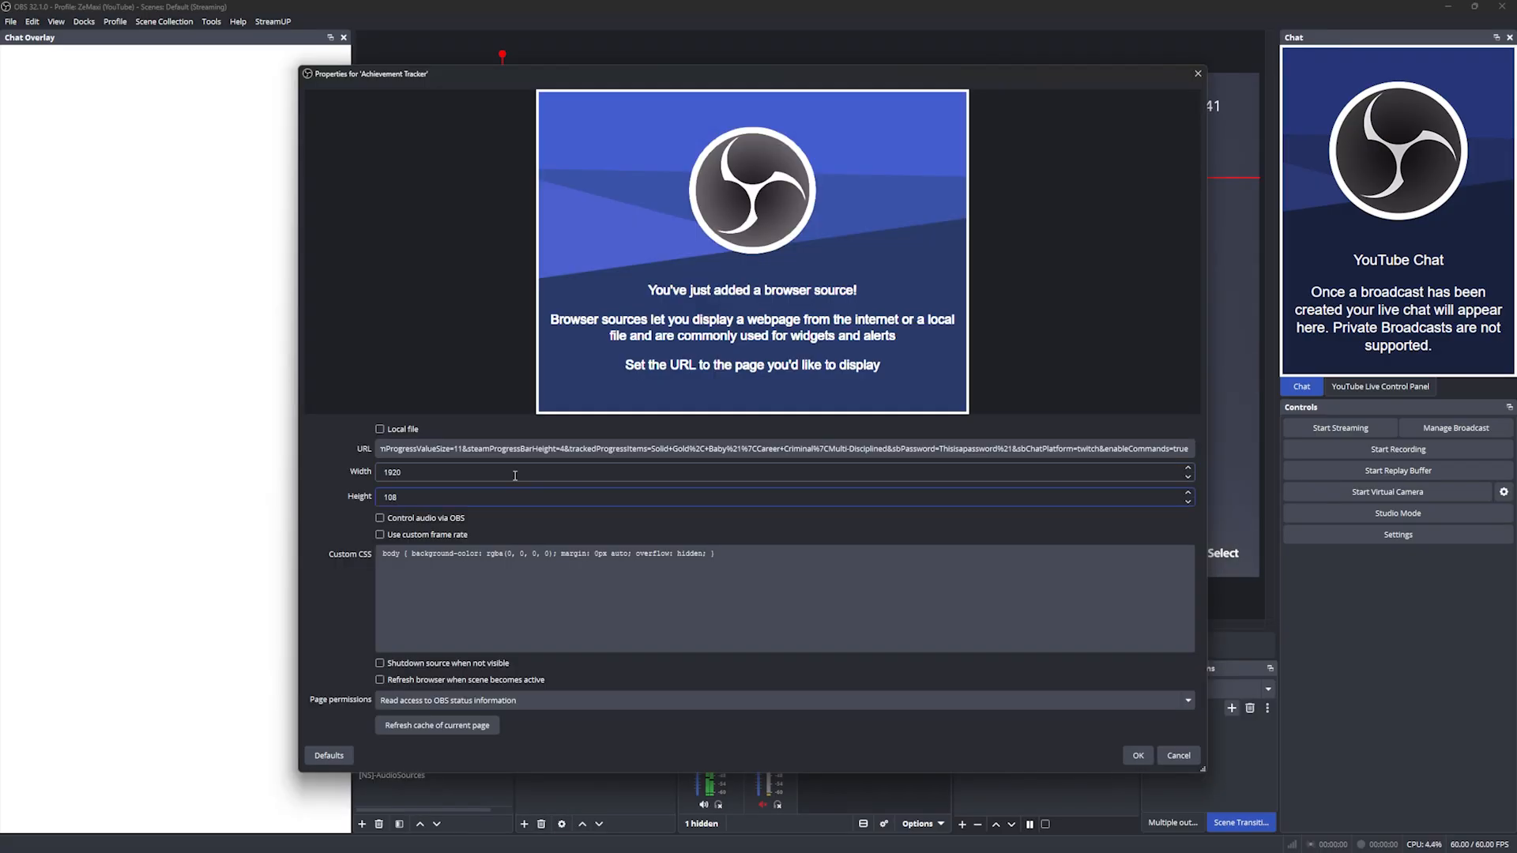
key("Return")
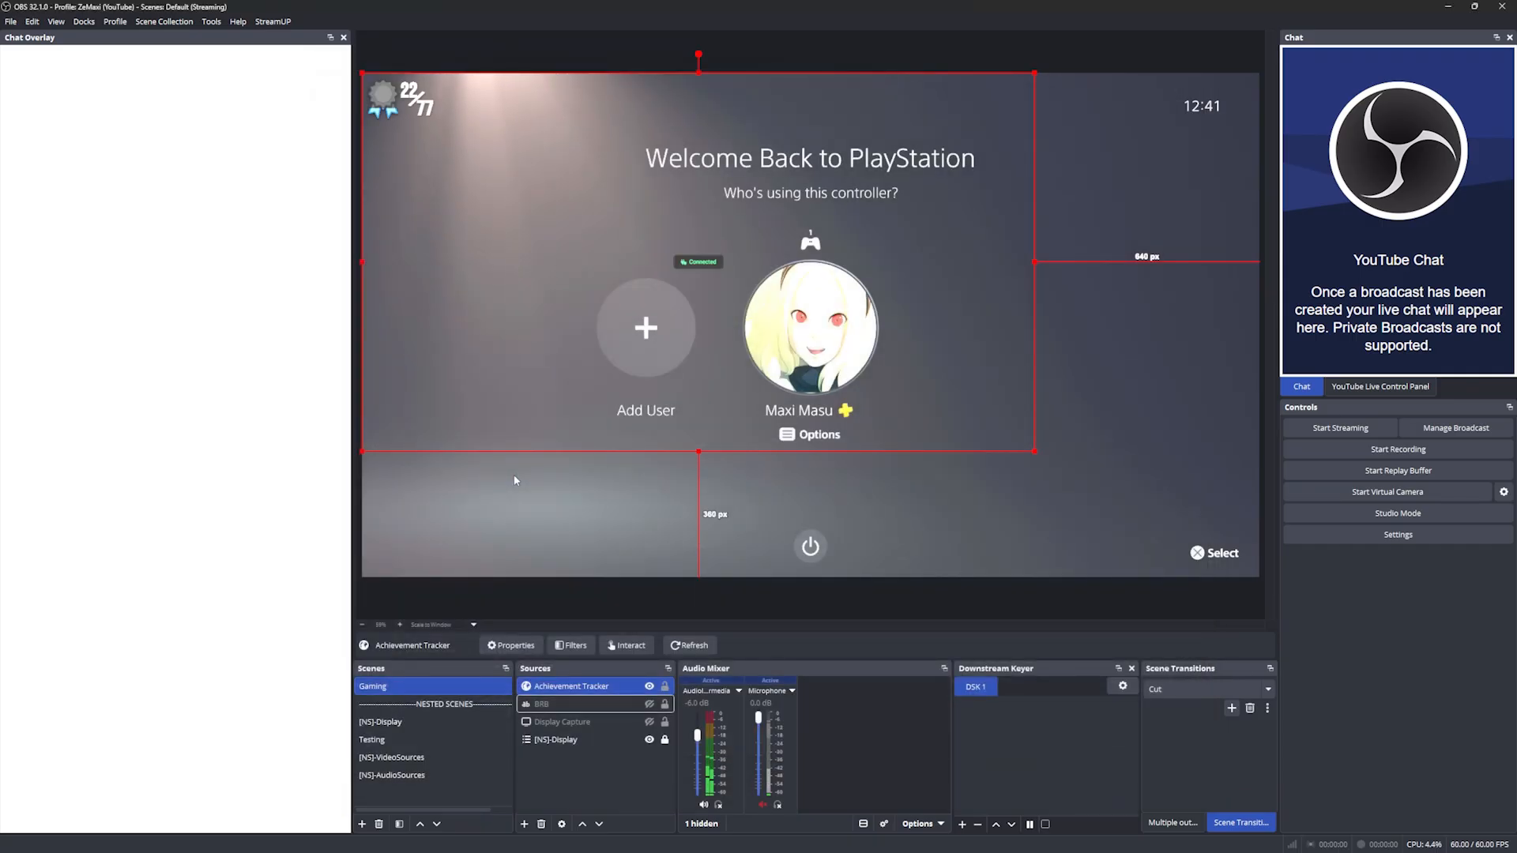
left_click_drag(700, 448, 708, 577)
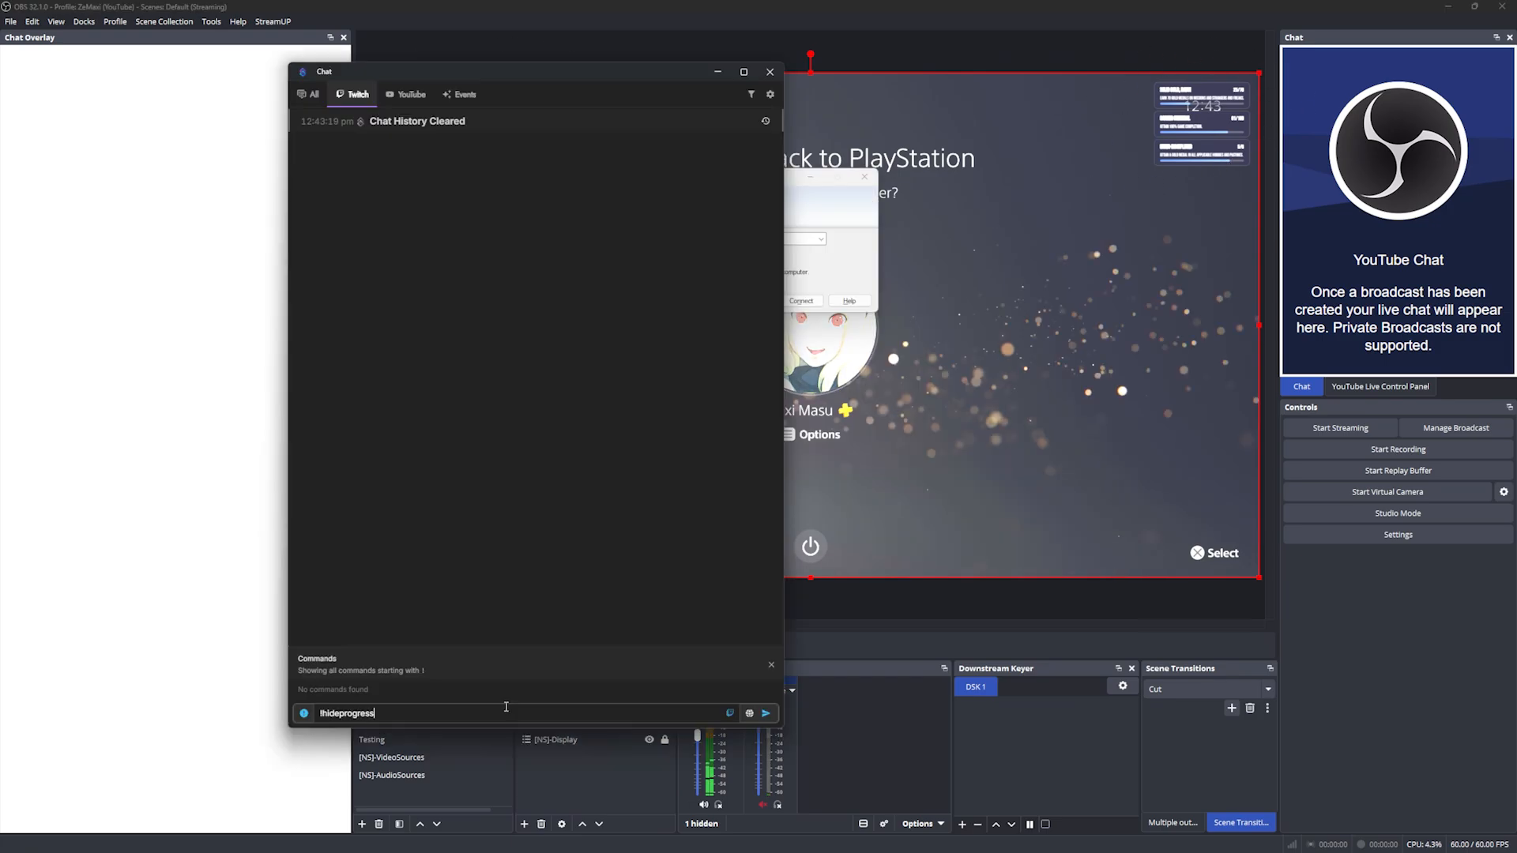
Step: Test the progress overlay commands by sending !hideprogress and !showprogress in Streamer.bot's Twitch chat
key("Return")
key("Return")
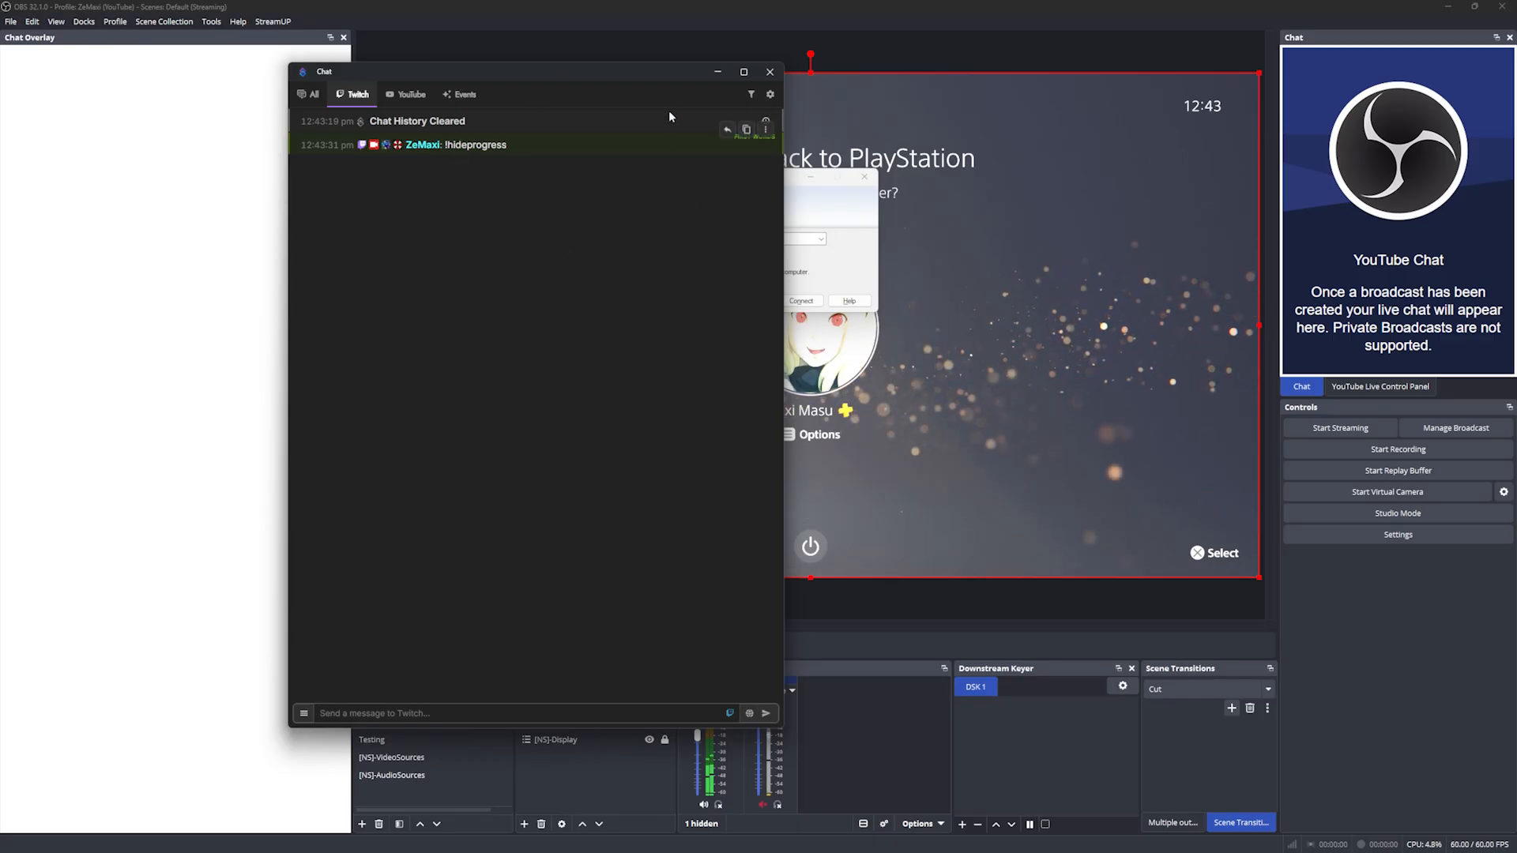
left_click_drag(668, 71, 1004, 150)
type("!")
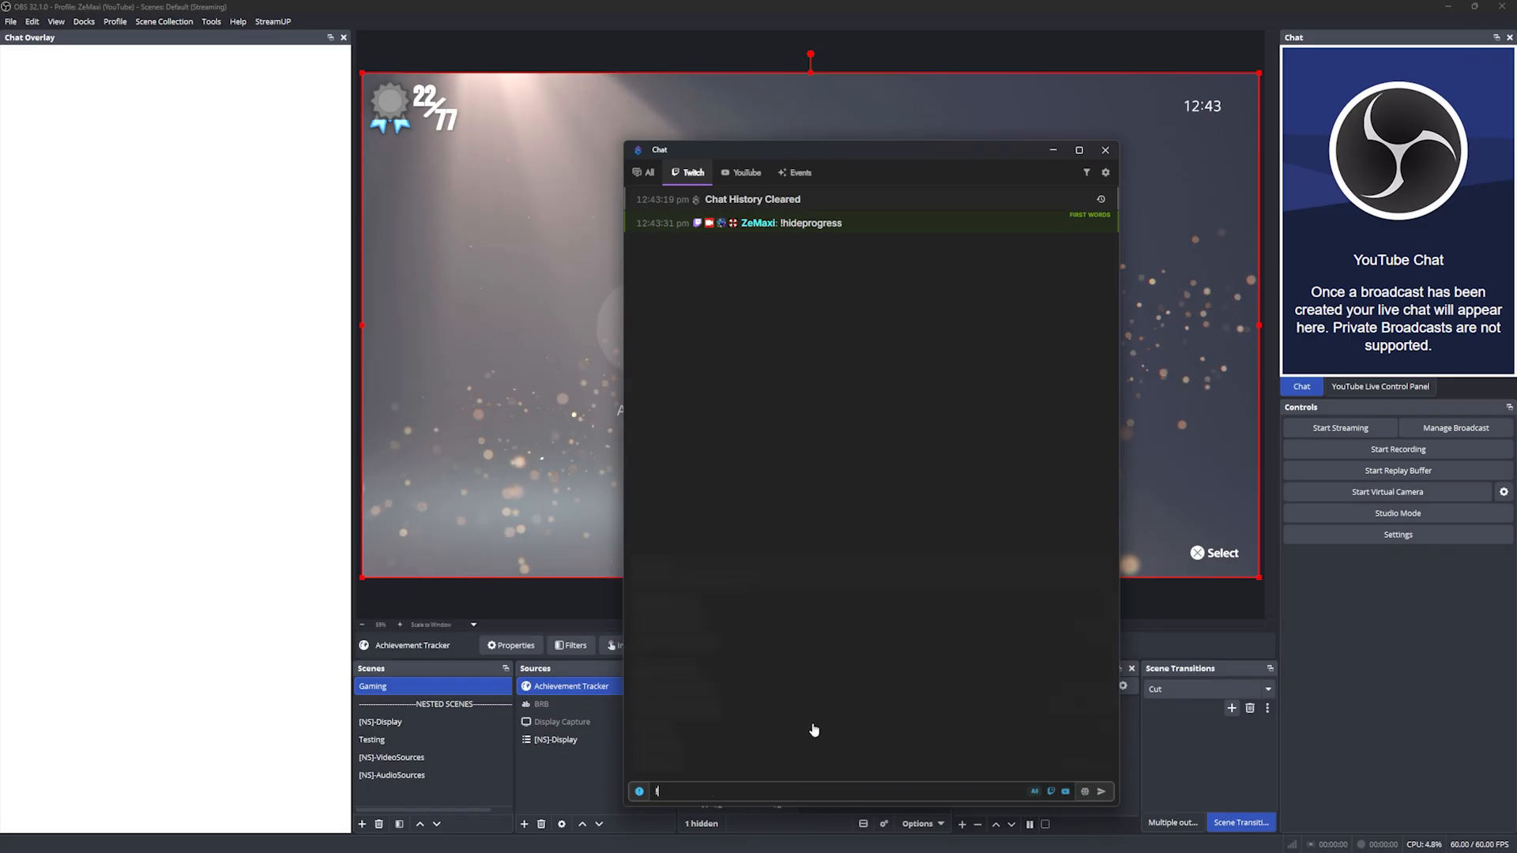
type("showprogress")
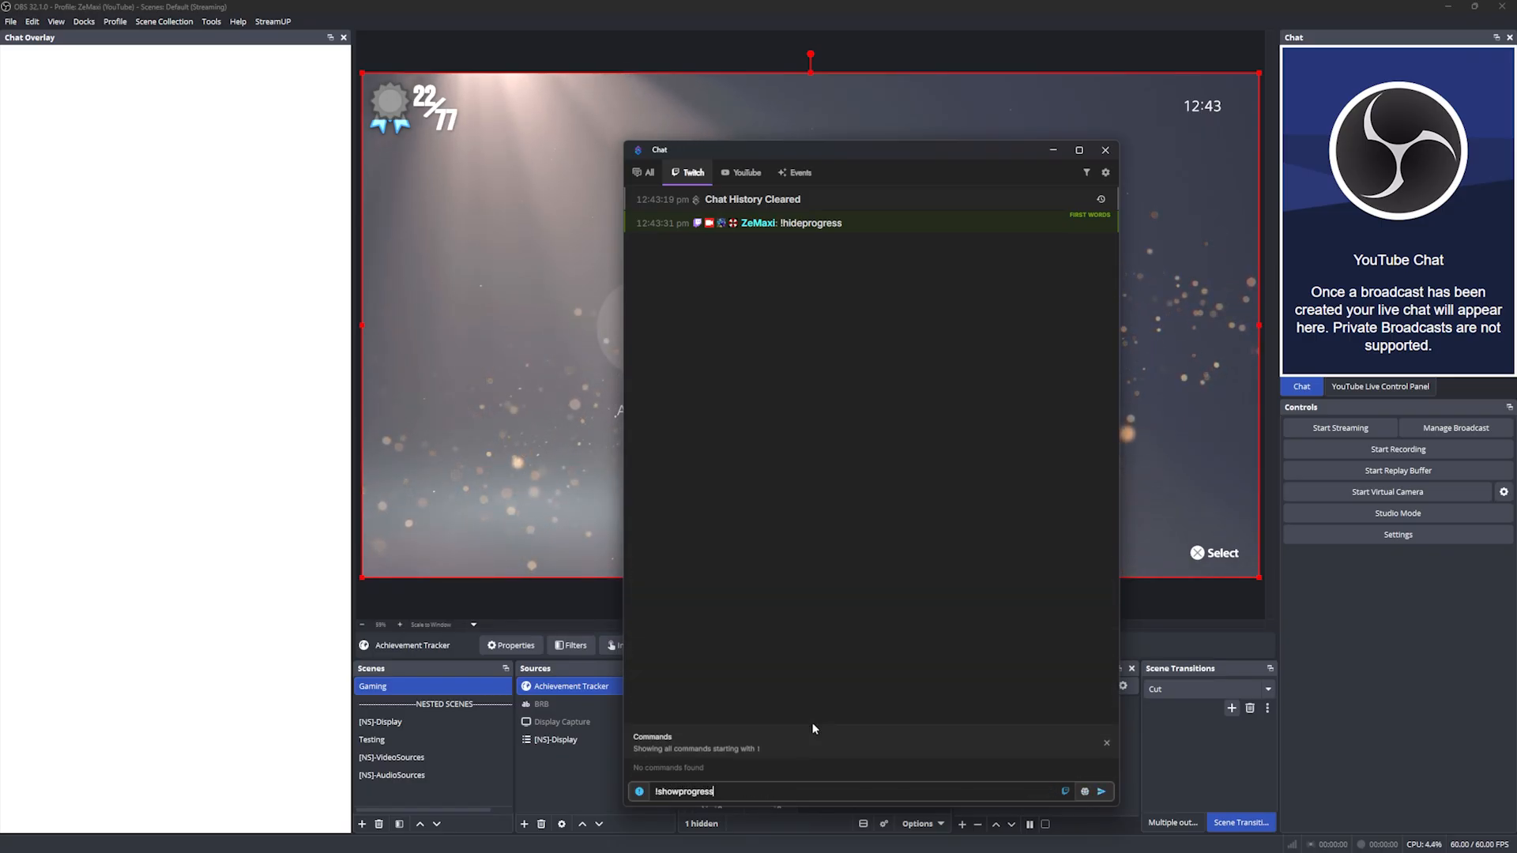
key("Return")
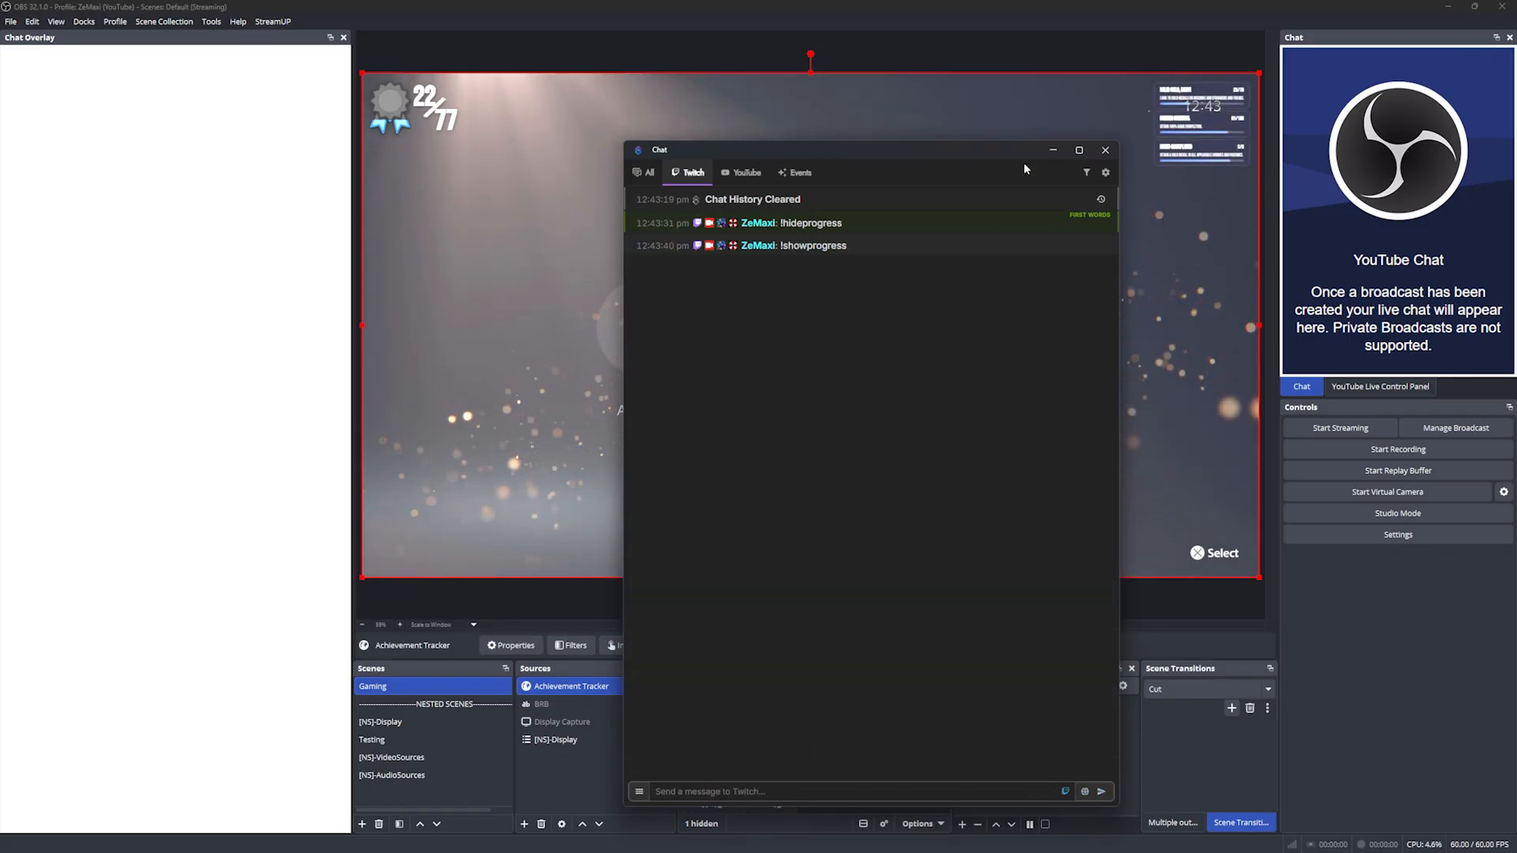
Step: On the Achievement Tracker page, search the Steam games for Remember Me and select it as the tracked game
left_click(848, 610)
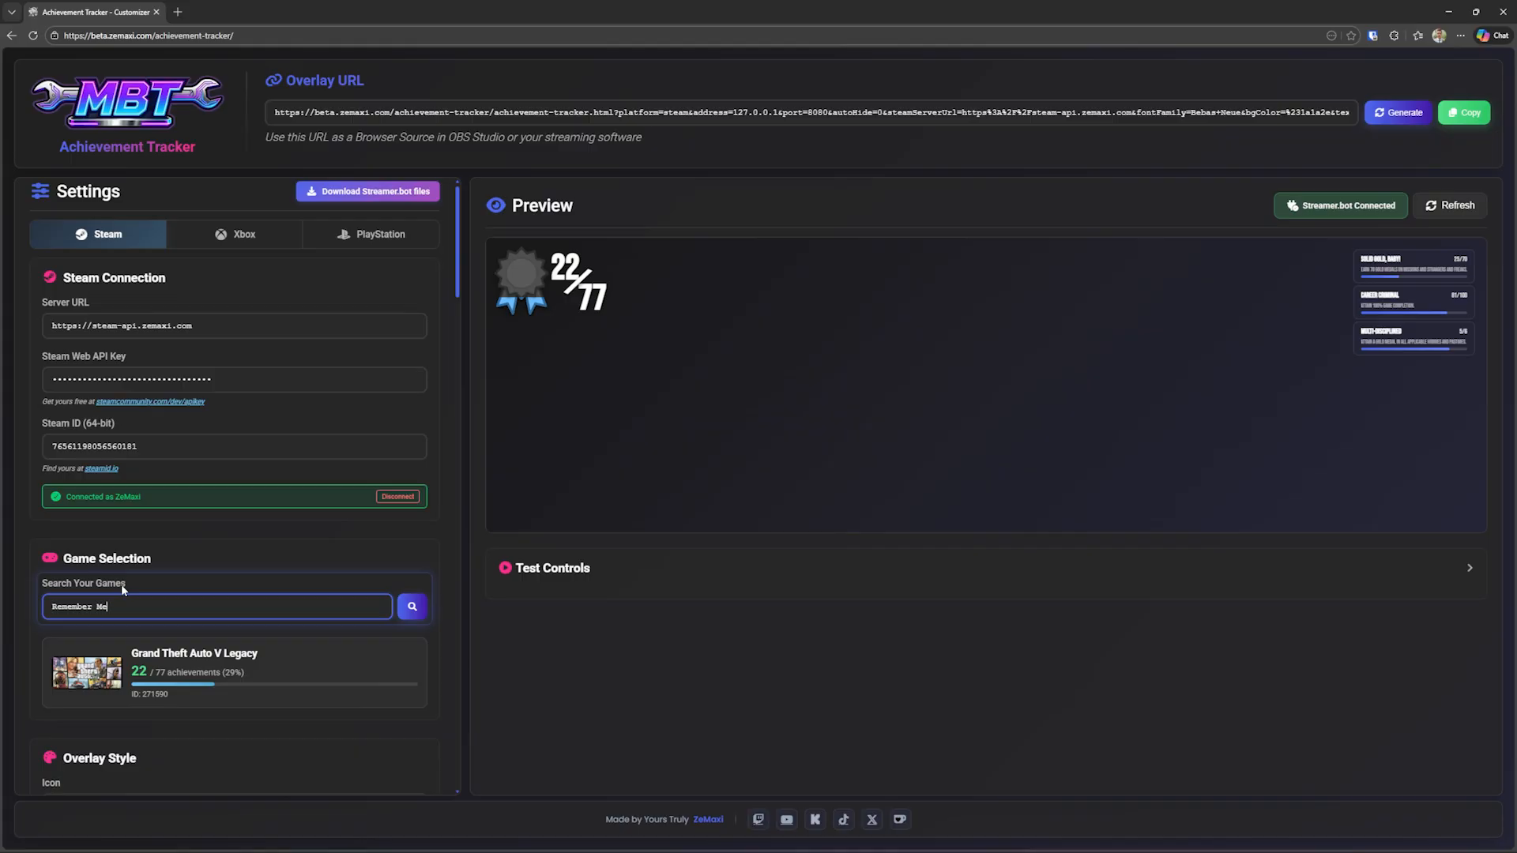
key("Return")
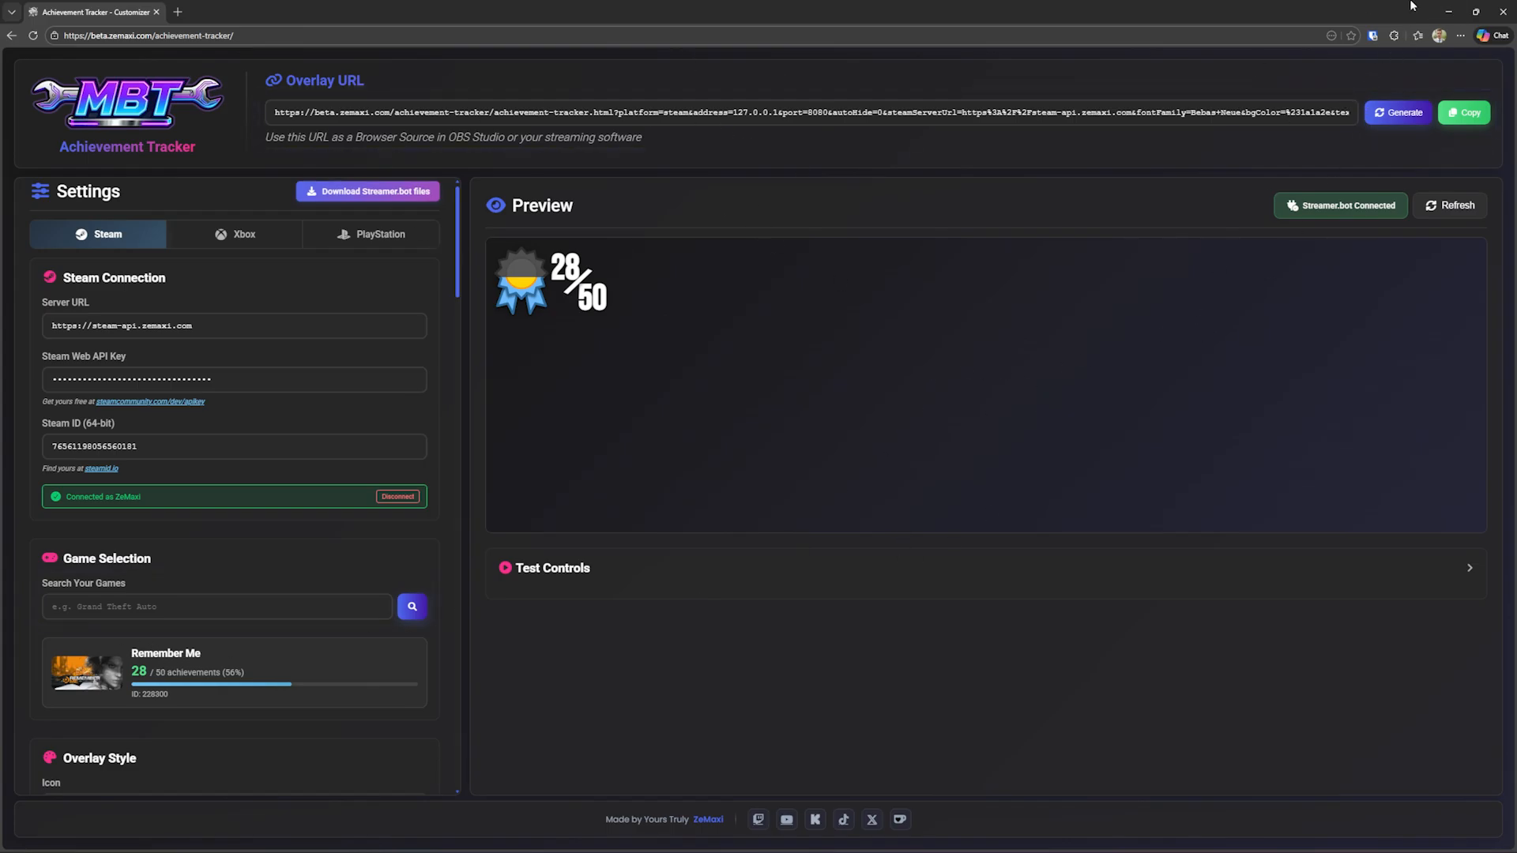
Step: Return to OBS and refresh the Achievement Tracker browser source
left_click(1462, 12)
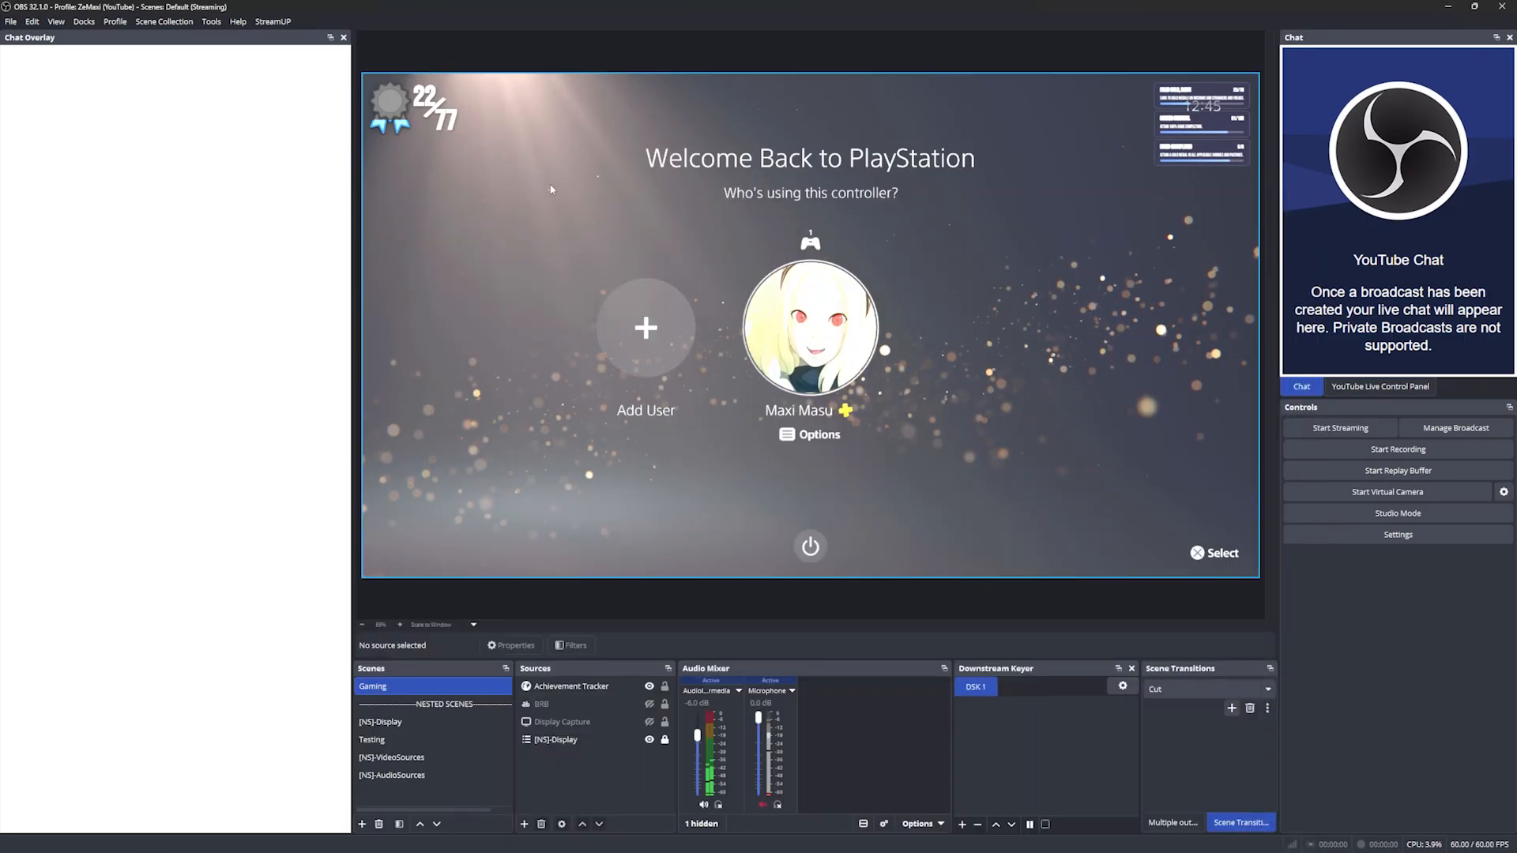
left_click(581, 686)
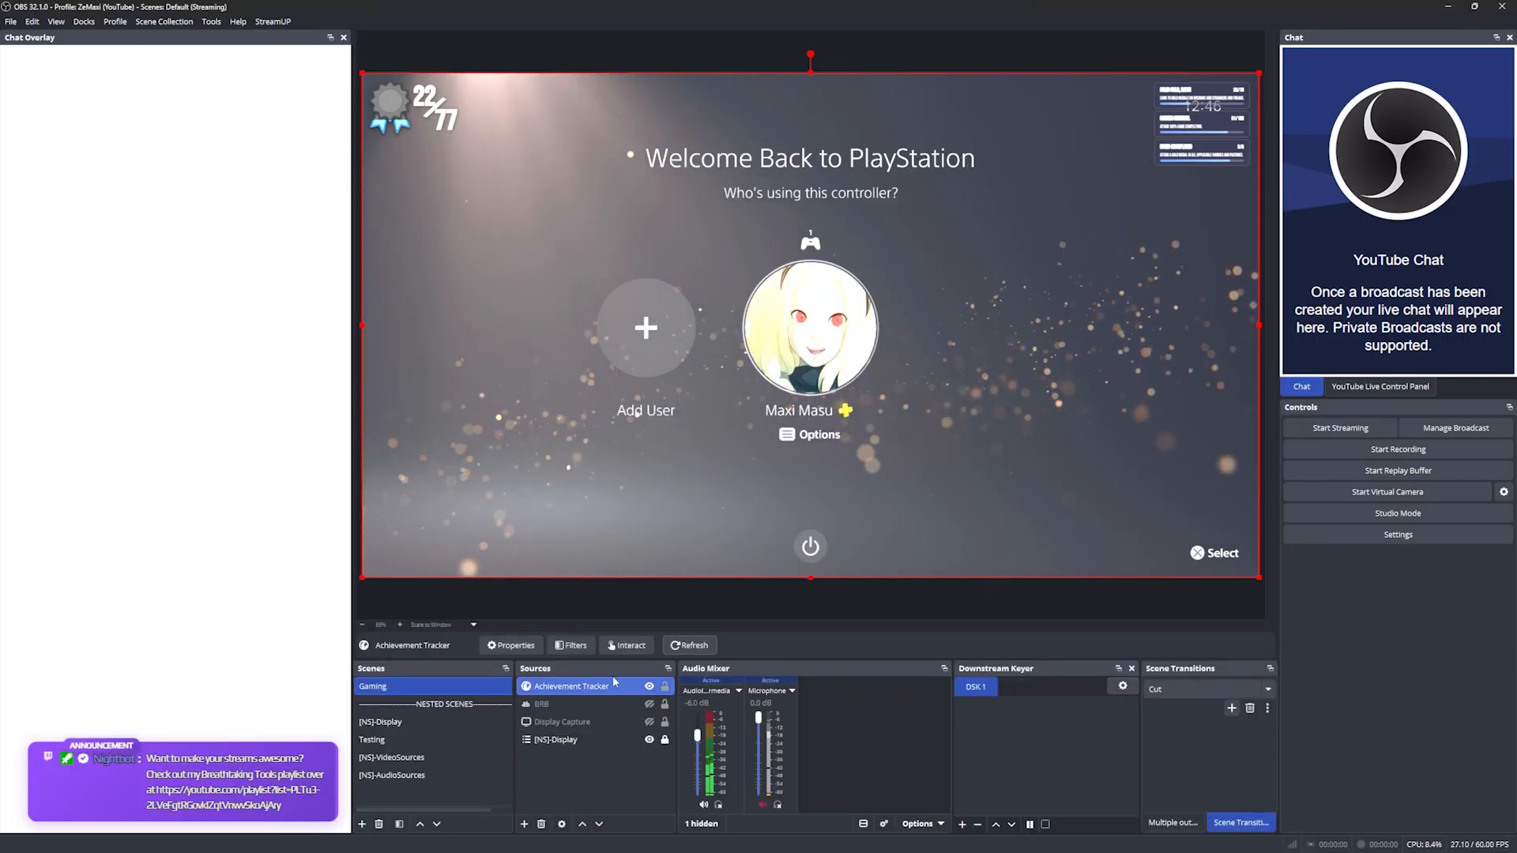
left_click(691, 646)
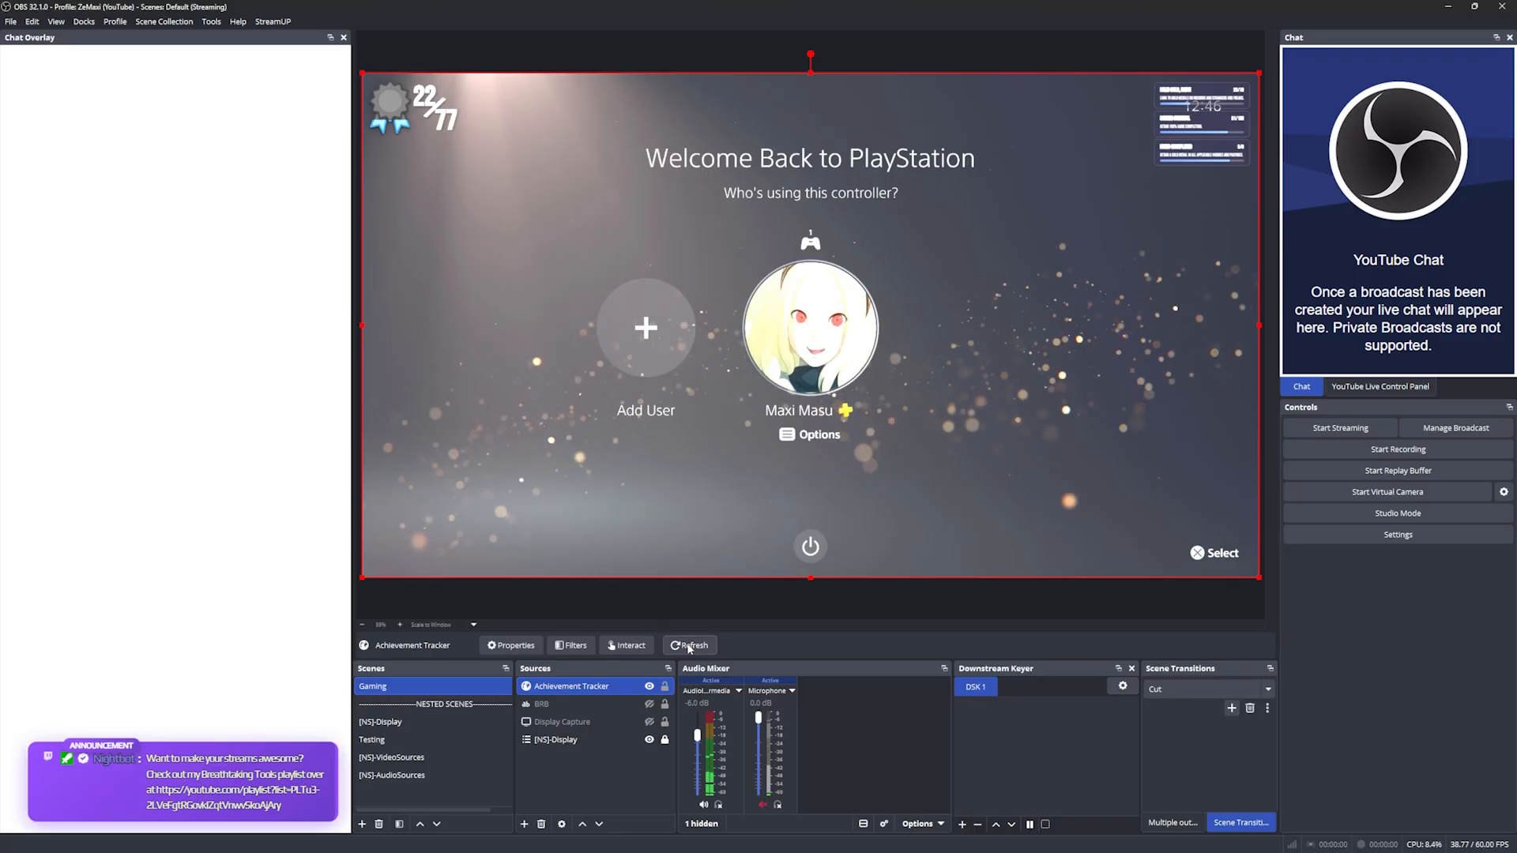